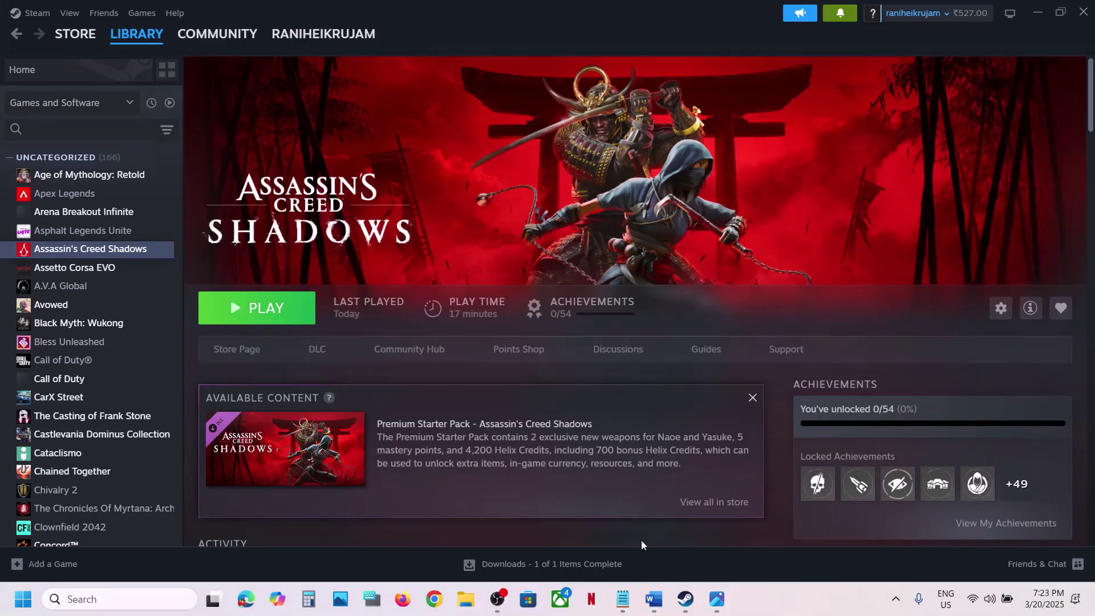
- Review the guide's instruction to run Ubisoft Connect as administrator
left_click(654, 598)
left_click_drag(354, 429, 947, 432)
left_click(654, 598)
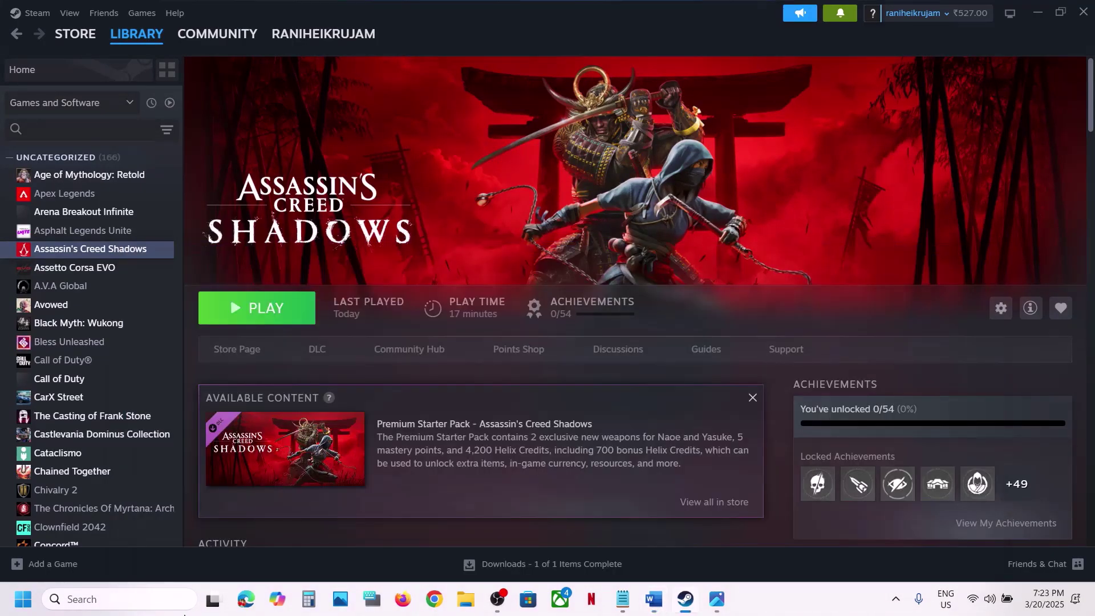
- Search 'ubi' and launch Ubisoft Connect as administrator
left_click(131, 598)
type("bi")
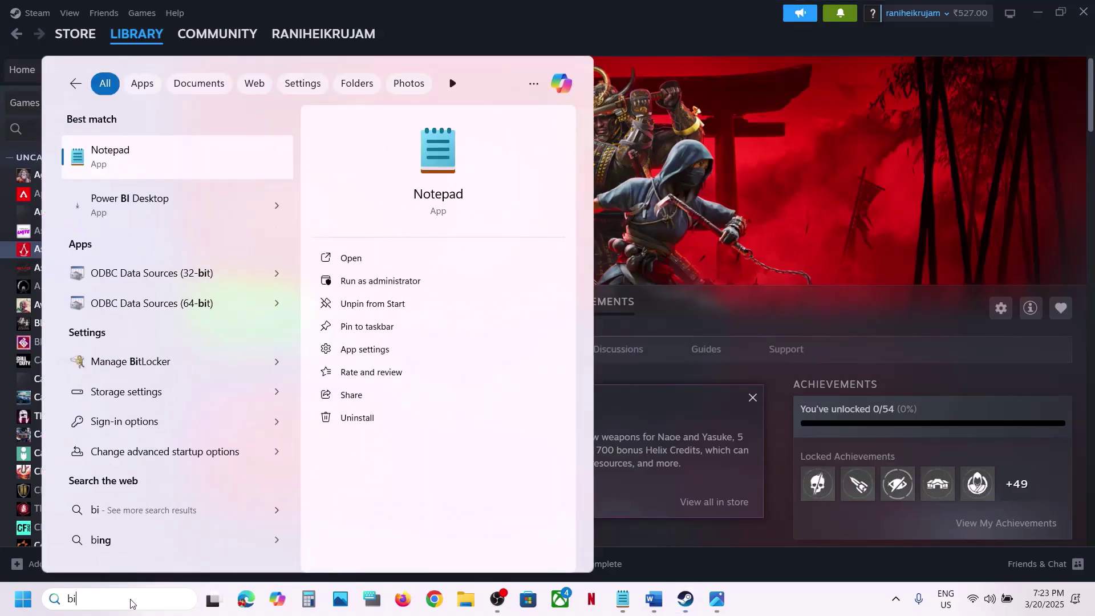
key("BackSpace")
key("BackSpace")
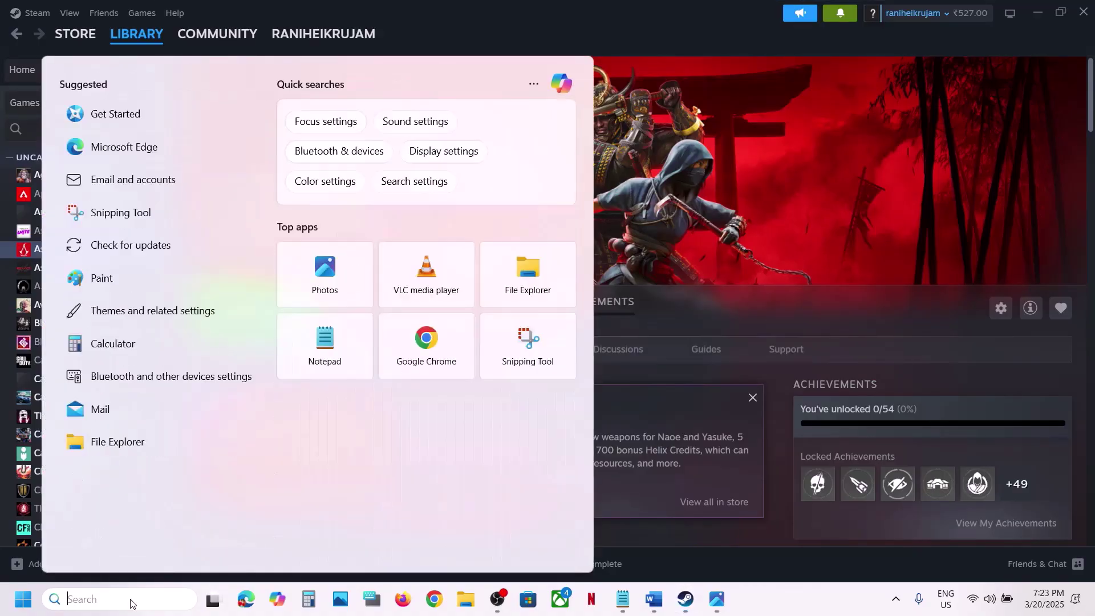
type("ubi")
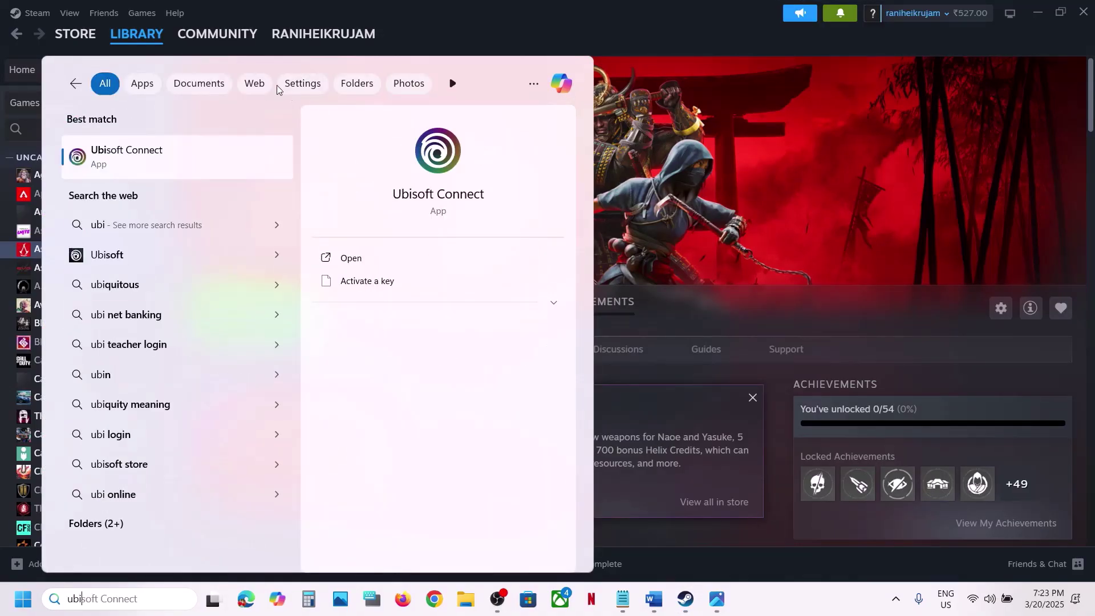
right_click(130, 164)
left_click(208, 182)
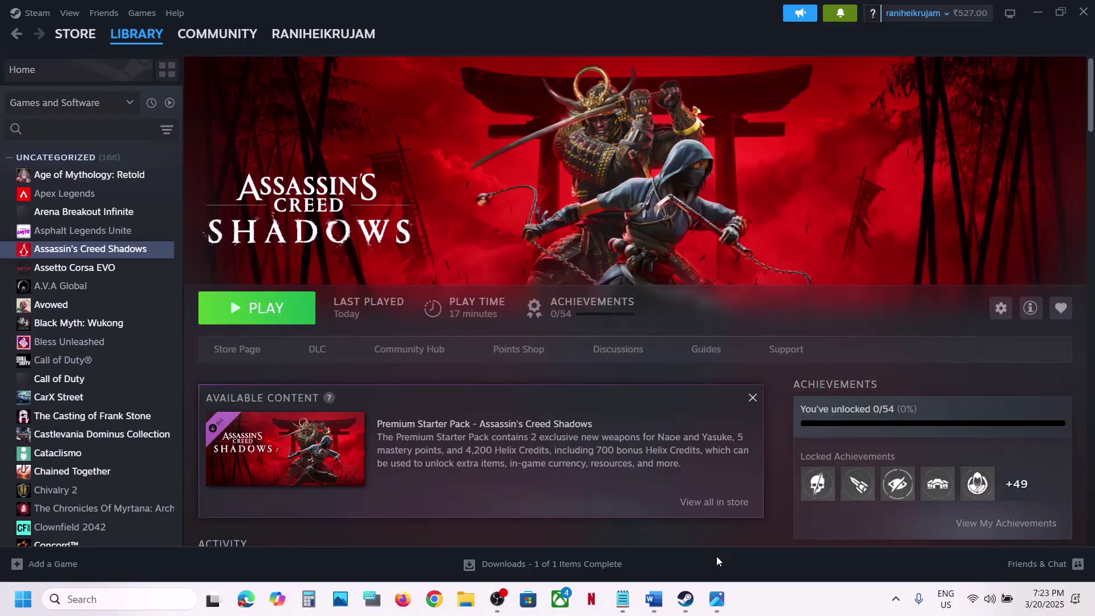
- Highlight the guide's 'Run Steam as an administrator' line and return to Steam
left_click(661, 606)
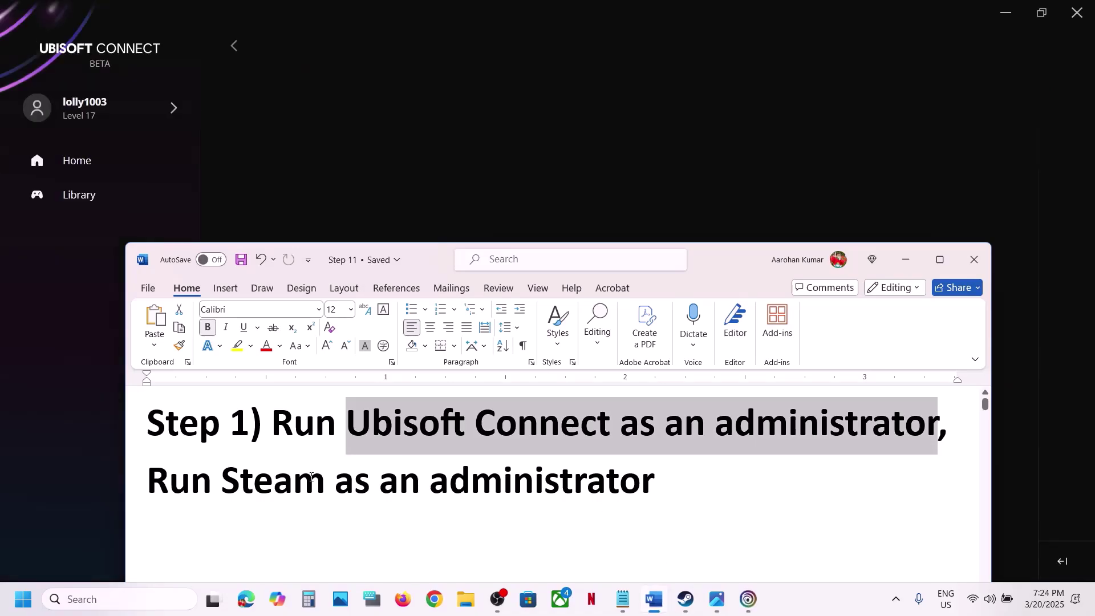
left_click_drag(169, 487, 656, 513)
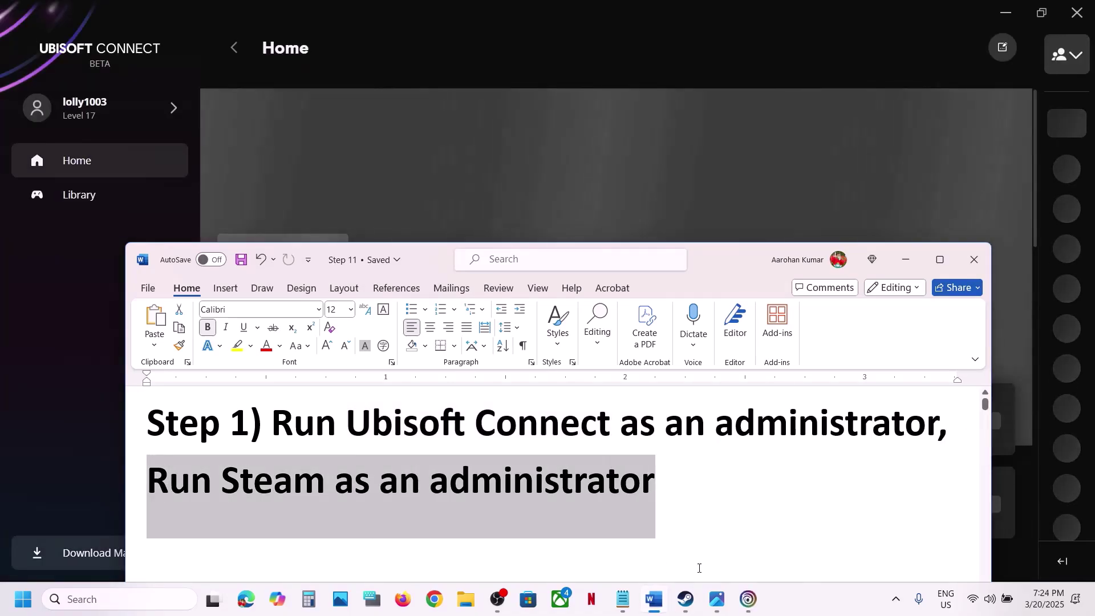
left_click(682, 605)
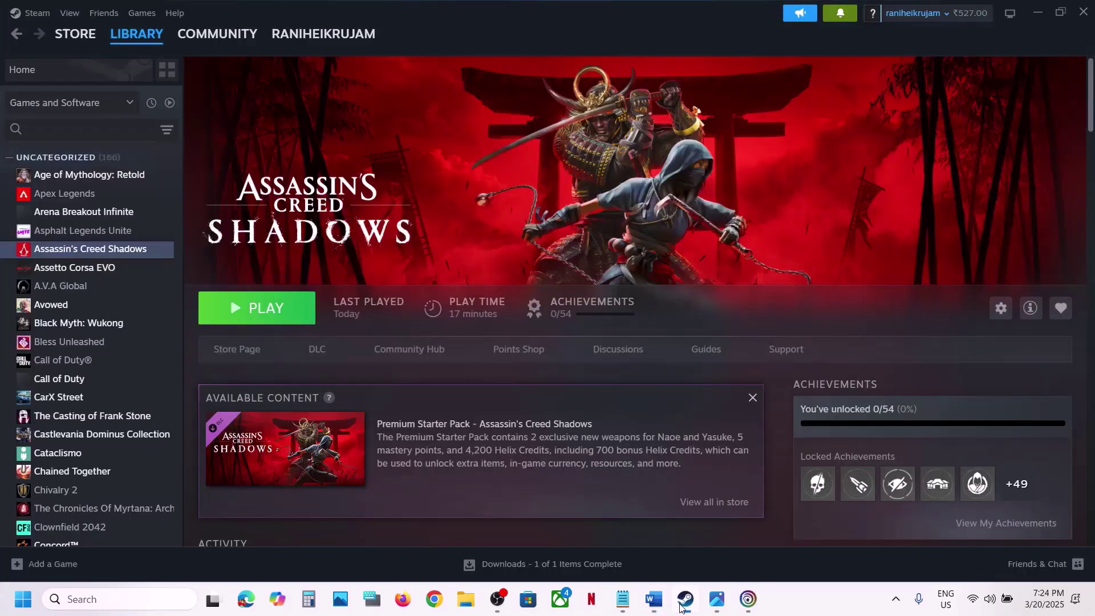
- Exit Steam, relaunch it as administrator from a 'steam' search, and reopen the guide
left_click(38, 16)
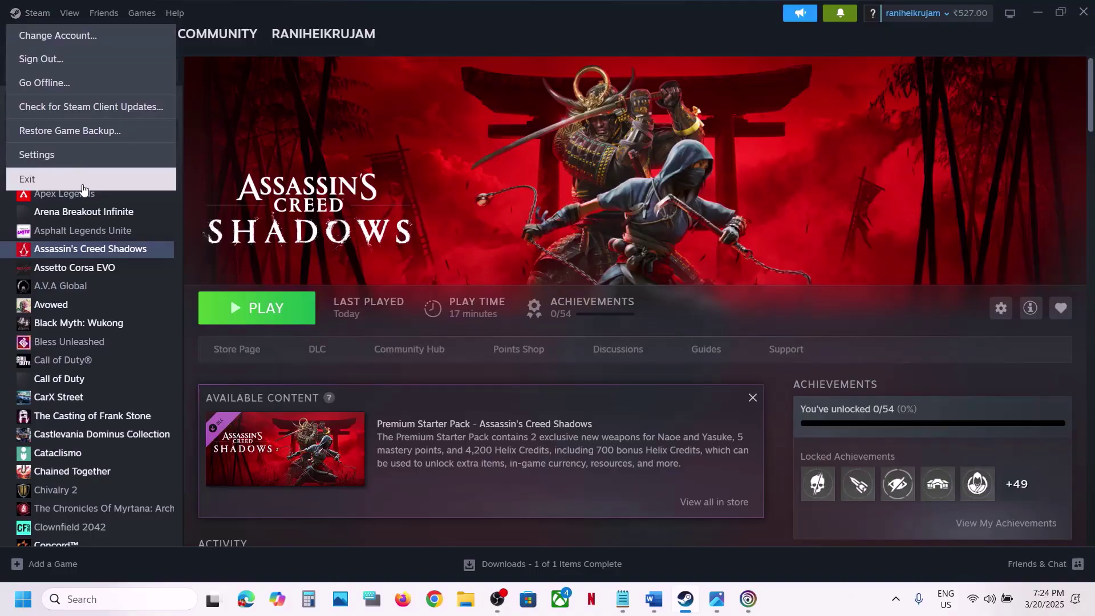
left_click(90, 601)
type("steam")
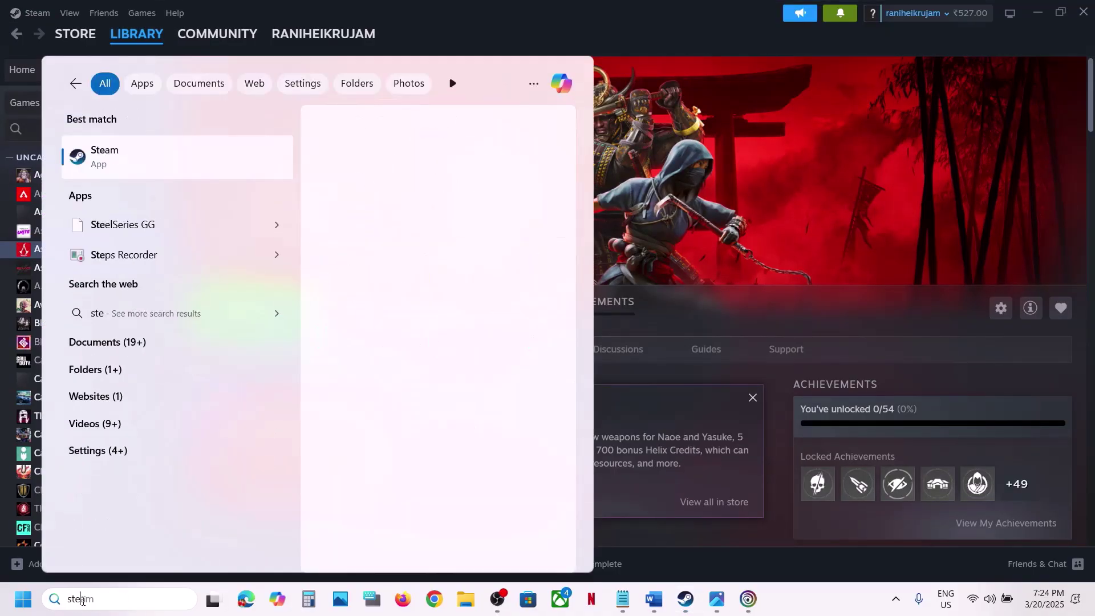
right_click(153, 151)
left_click(696, 188)
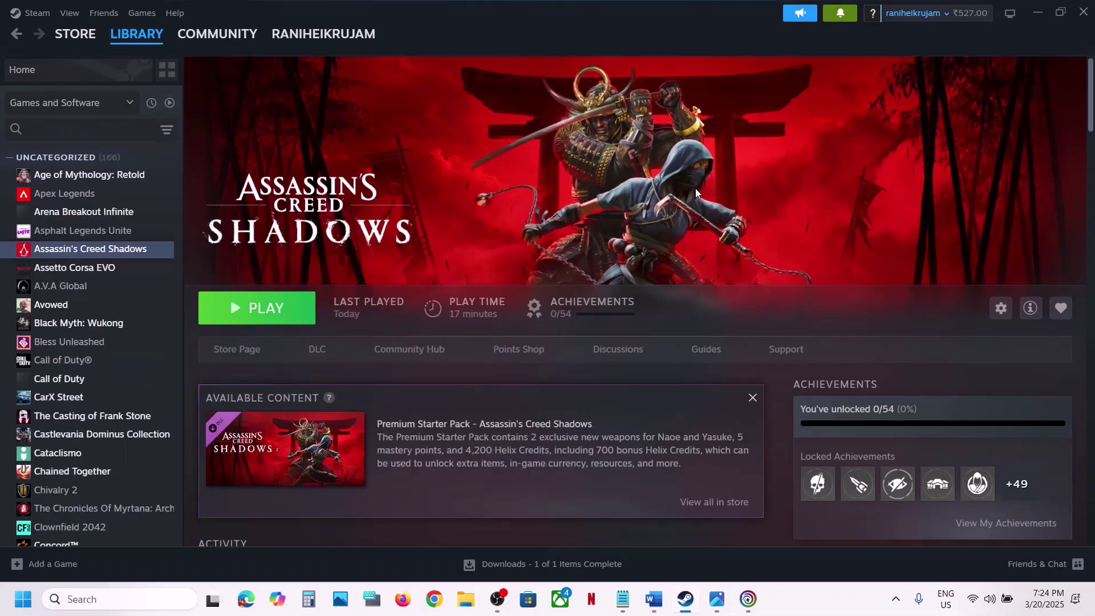
left_click(650, 599)
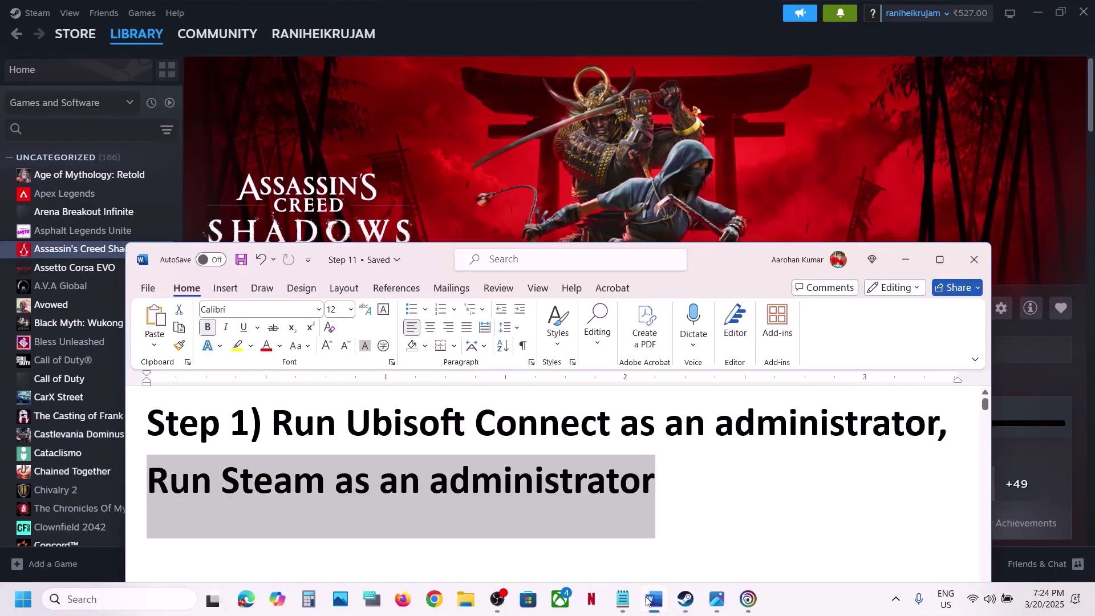
- Scroll to Step 2 and highlight 'Disable G-Sync in Nvidia Control Panel'
scroll(535, 447, "down", 5)
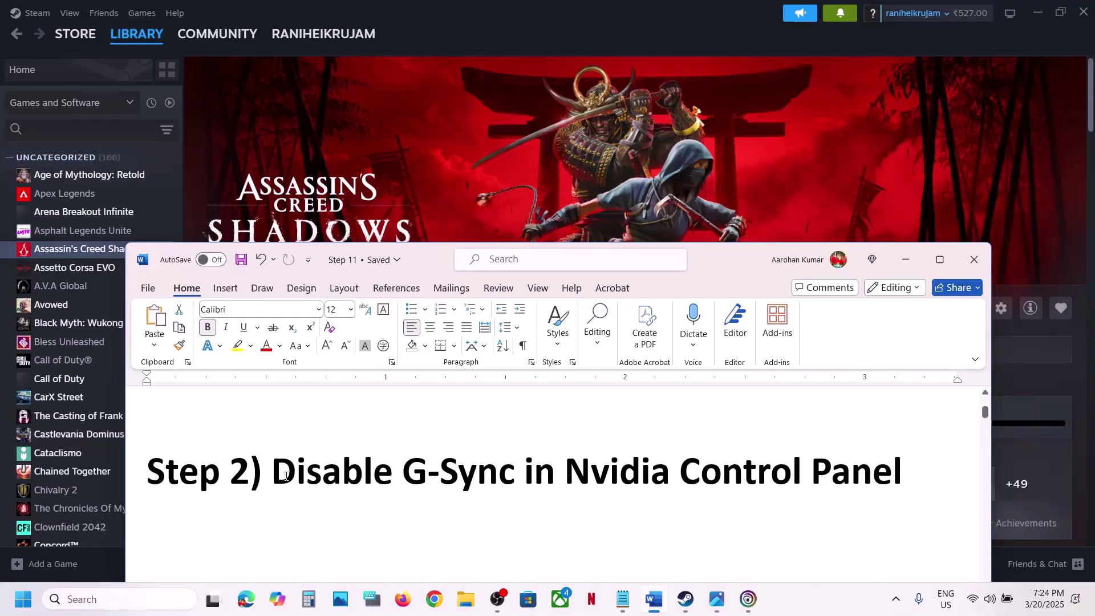
left_click_drag(282, 474, 901, 474)
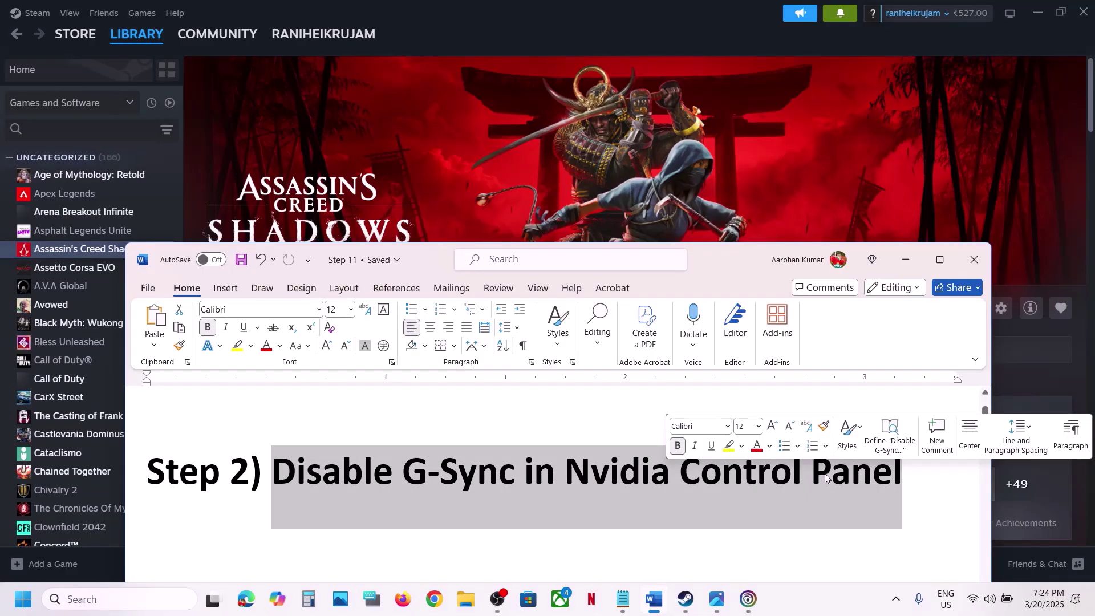
key("alt+Tab")
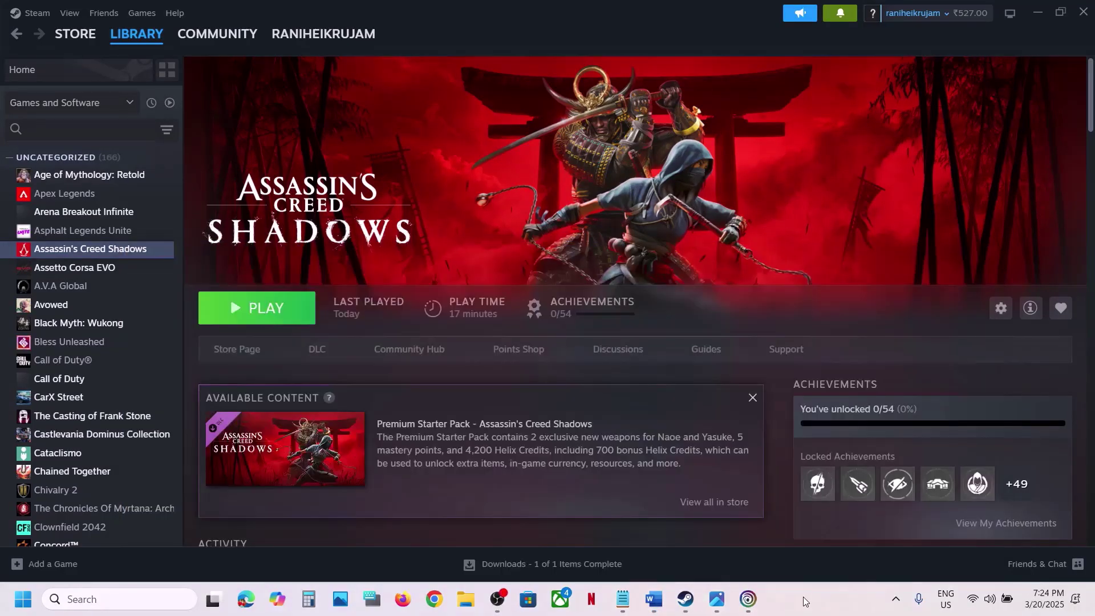
- Show the desktop, expand its right-click menu to the full classic options, then open Windows search
key("super+d")
right_click(641, 265)
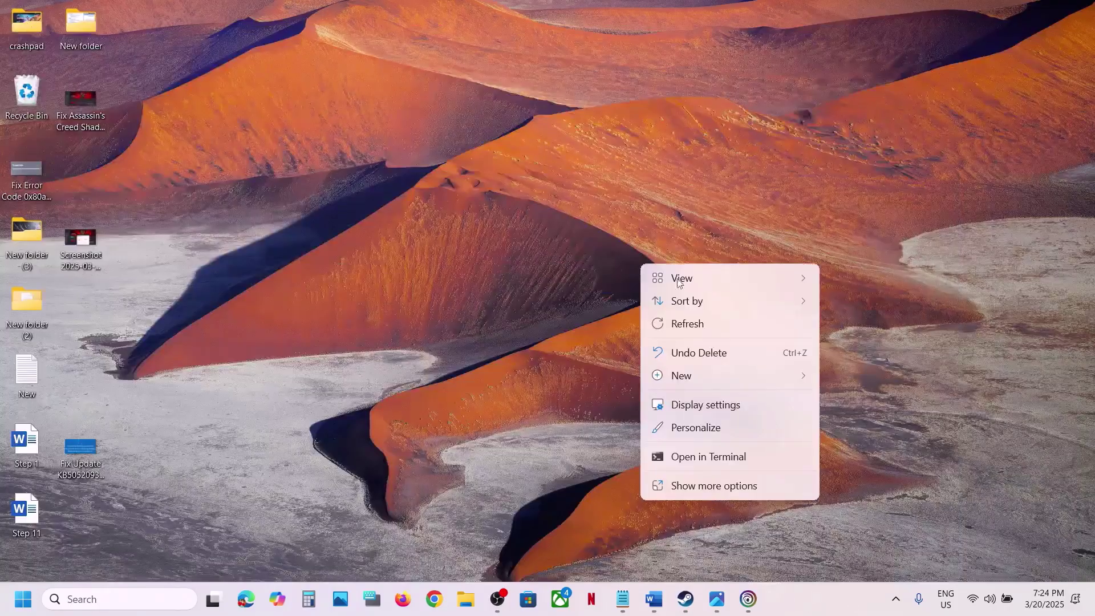
left_click(693, 488)
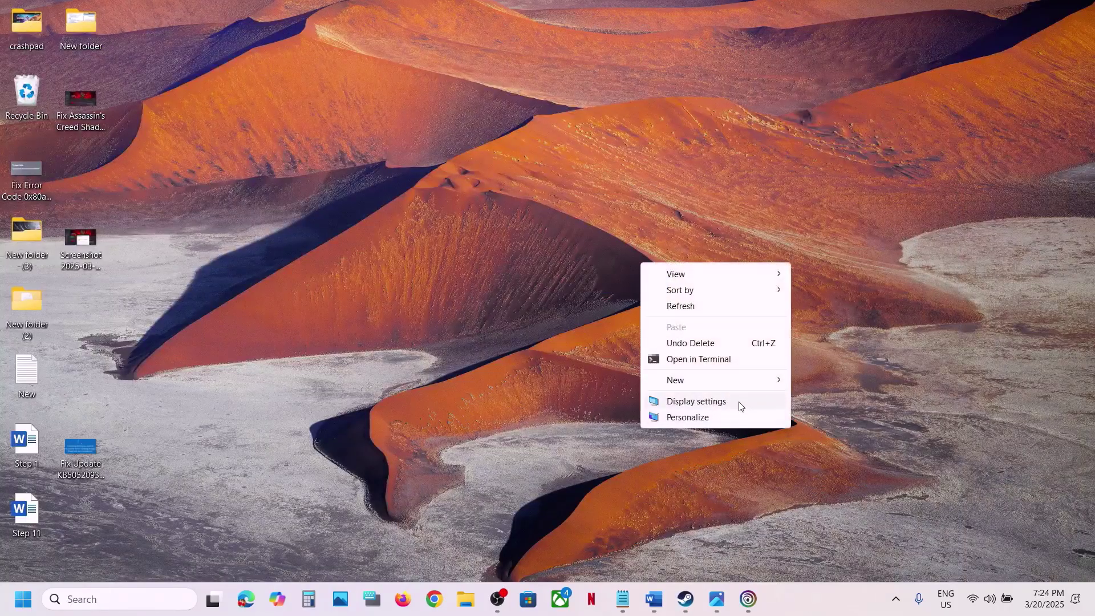
left_click_drag(489, 440, 868, 614)
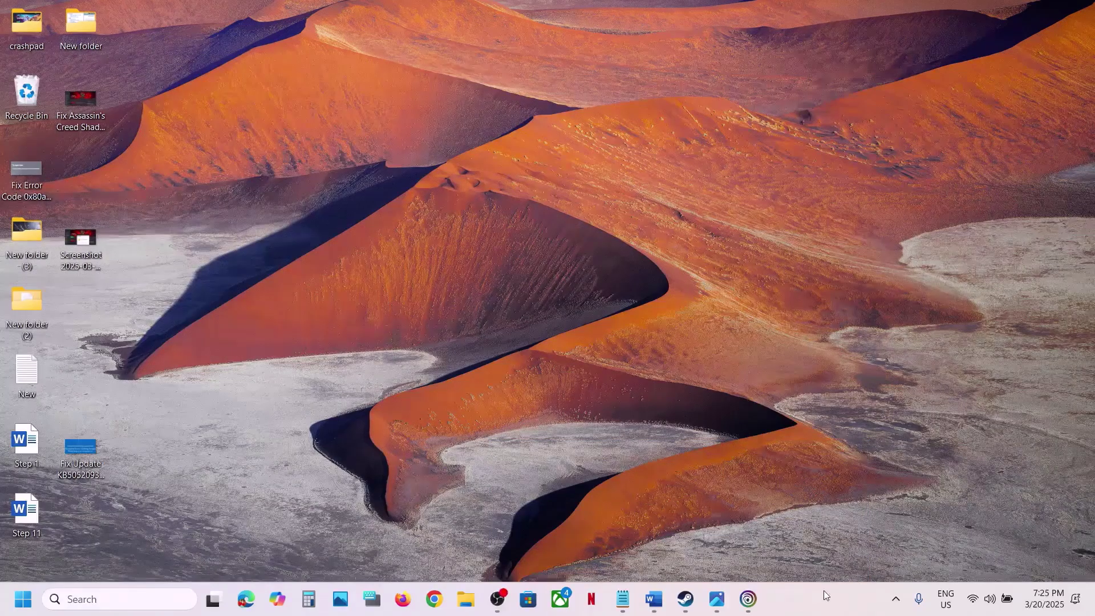
right_click(484, 334)
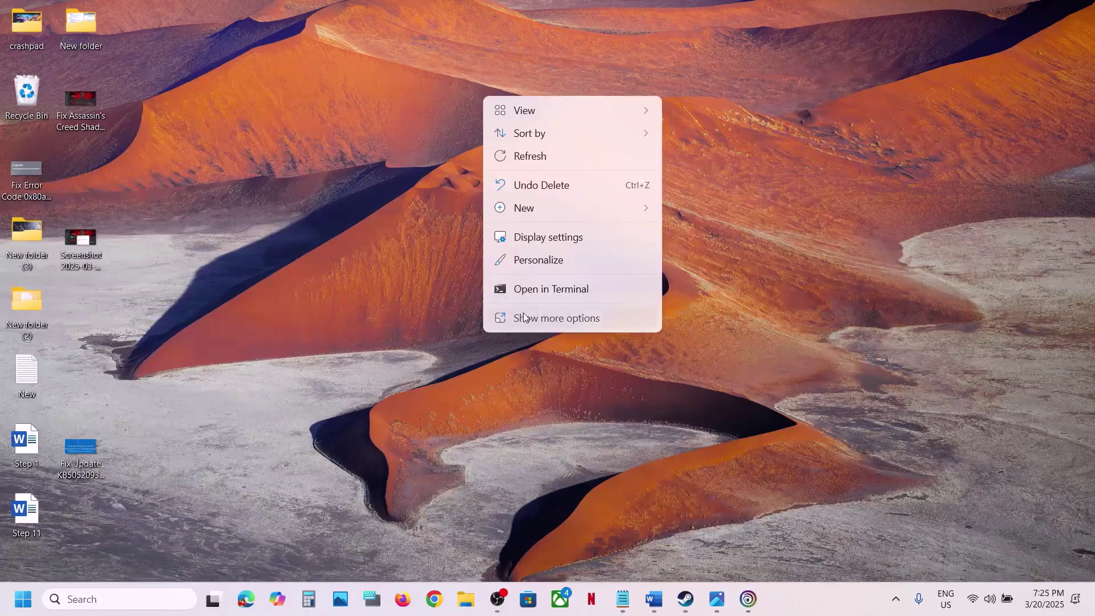
left_click(625, 317)
left_click(116, 601)
- Open Services and set NVIDIA Display Container LS to Automatic and running
type("services")
key("Return")
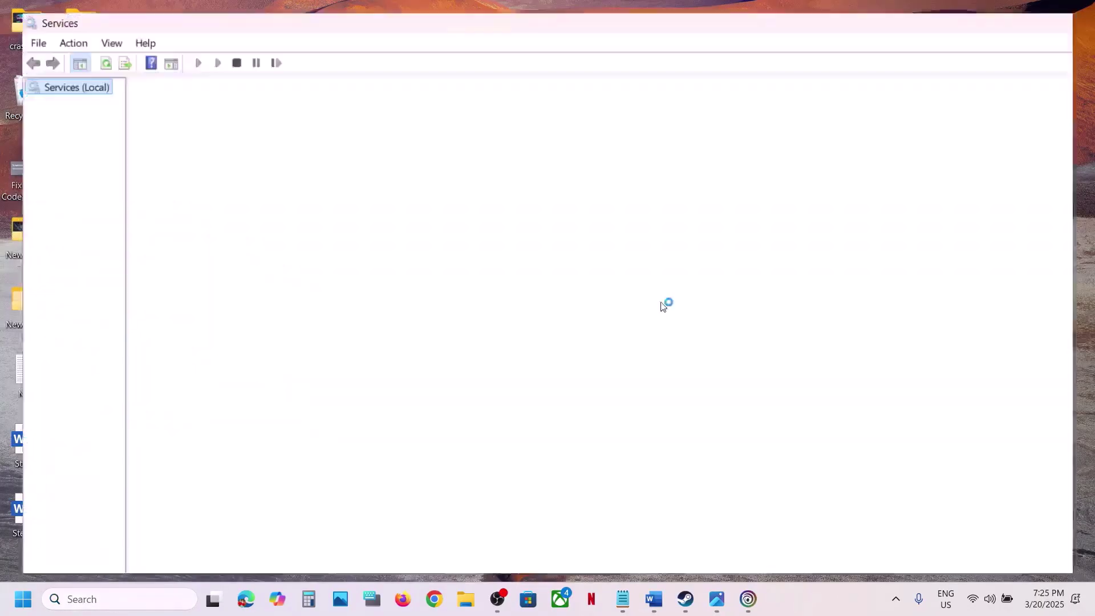
left_click(500, 355)
key("n")
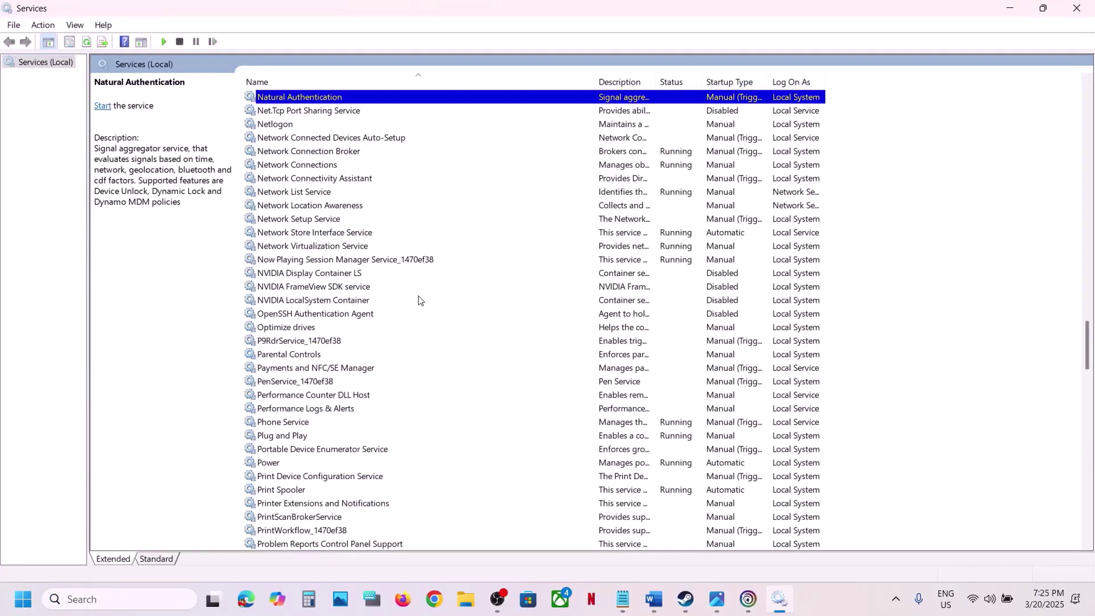
left_click(317, 276)
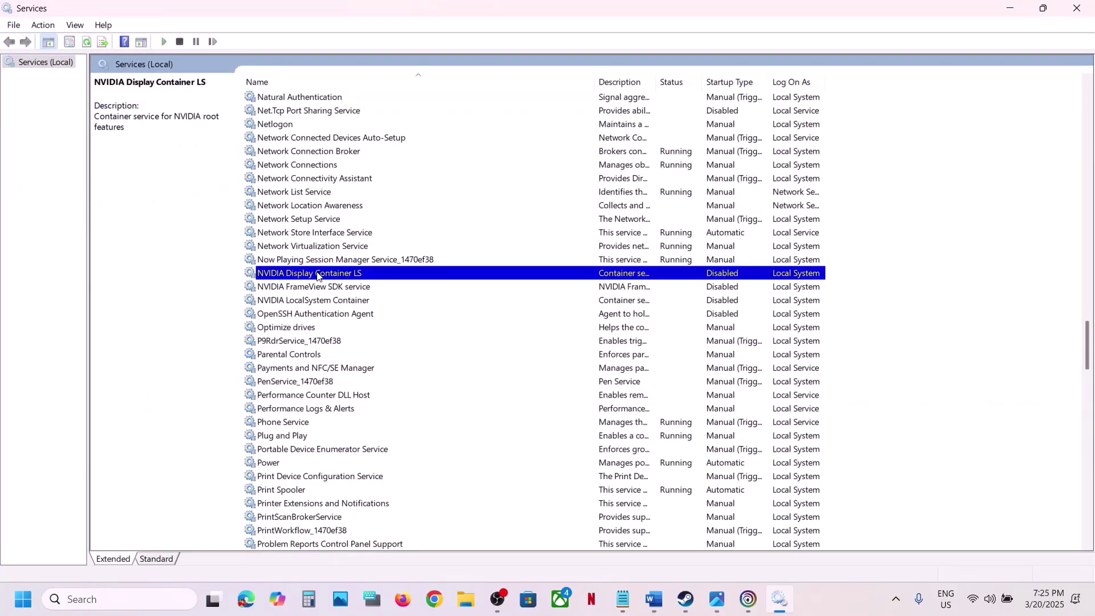
double_click(331, 276)
left_click(517, 282)
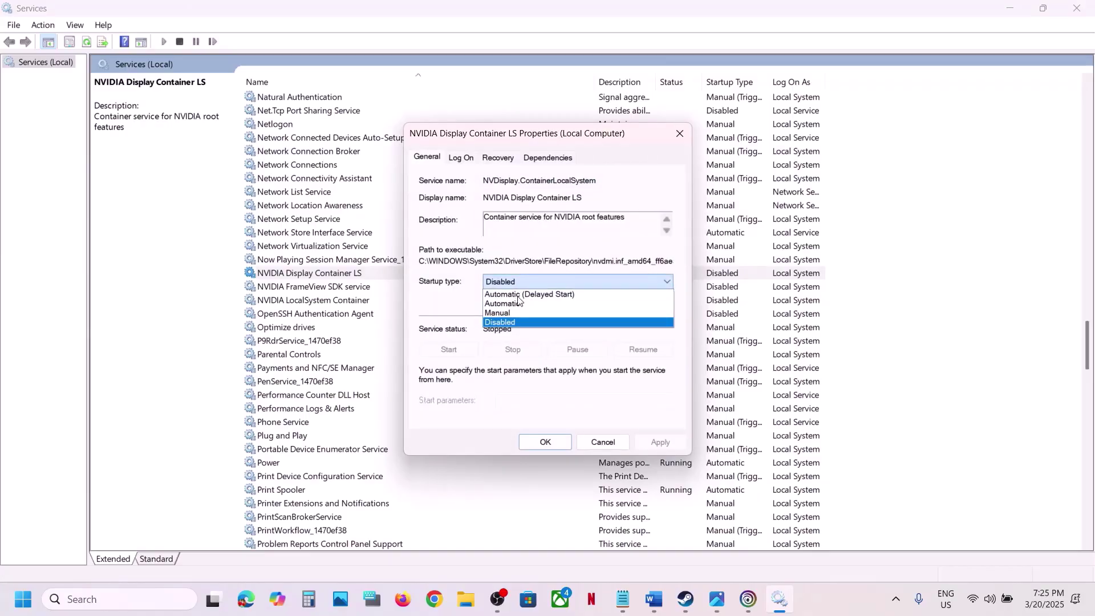
left_click(512, 304)
left_click(669, 444)
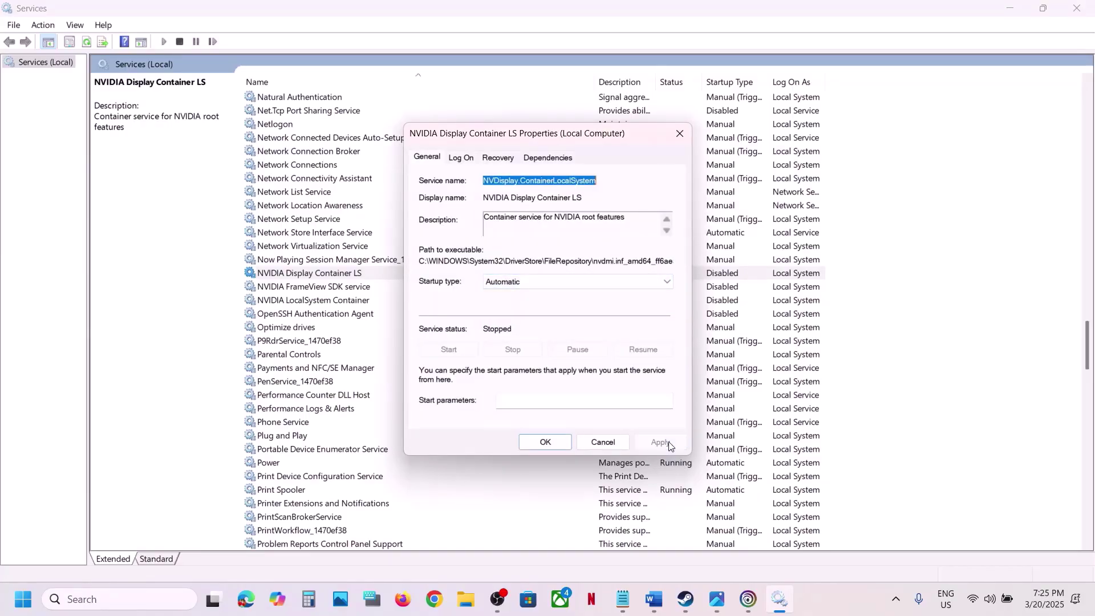
left_click(447, 346)
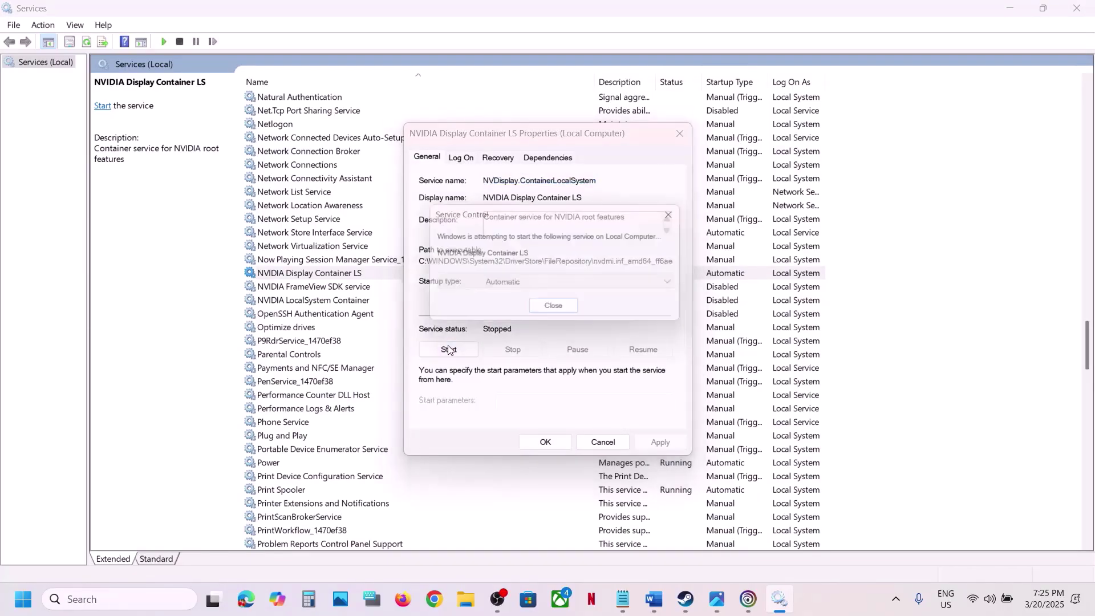
left_click(546, 443)
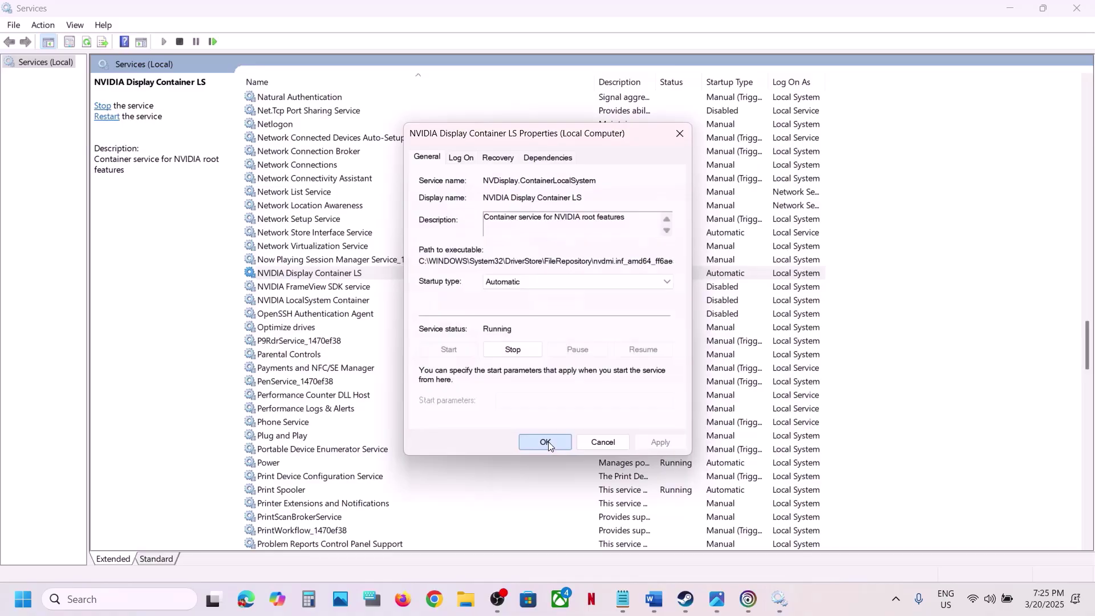
- Set the NVIDIA FrameView SDK service to Automatic and start it
double_click(308, 287)
left_click(545, 281)
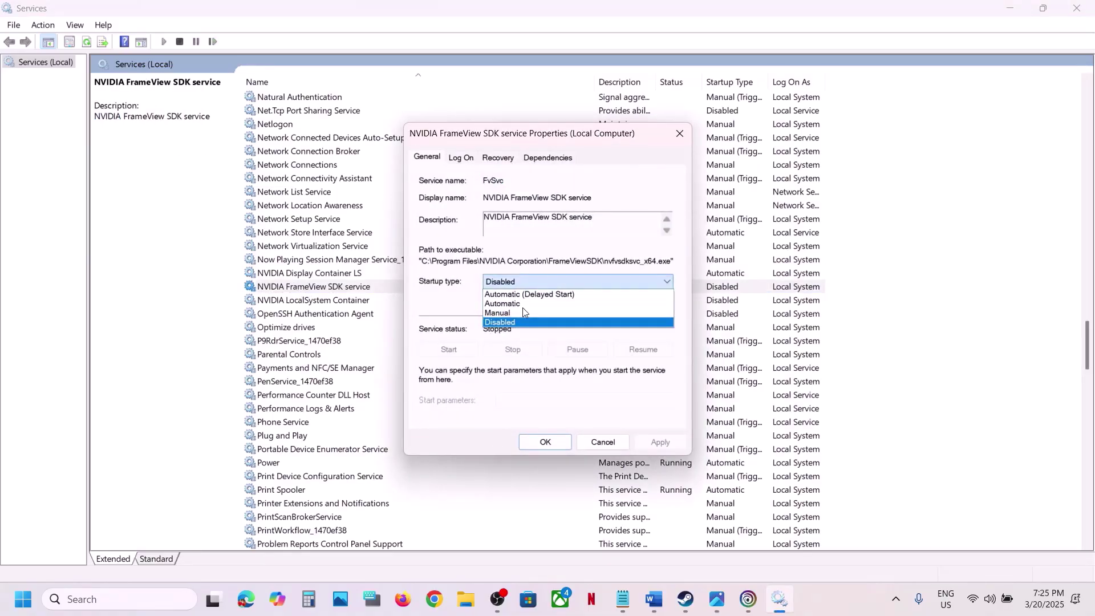
left_click(522, 302)
left_click(657, 443)
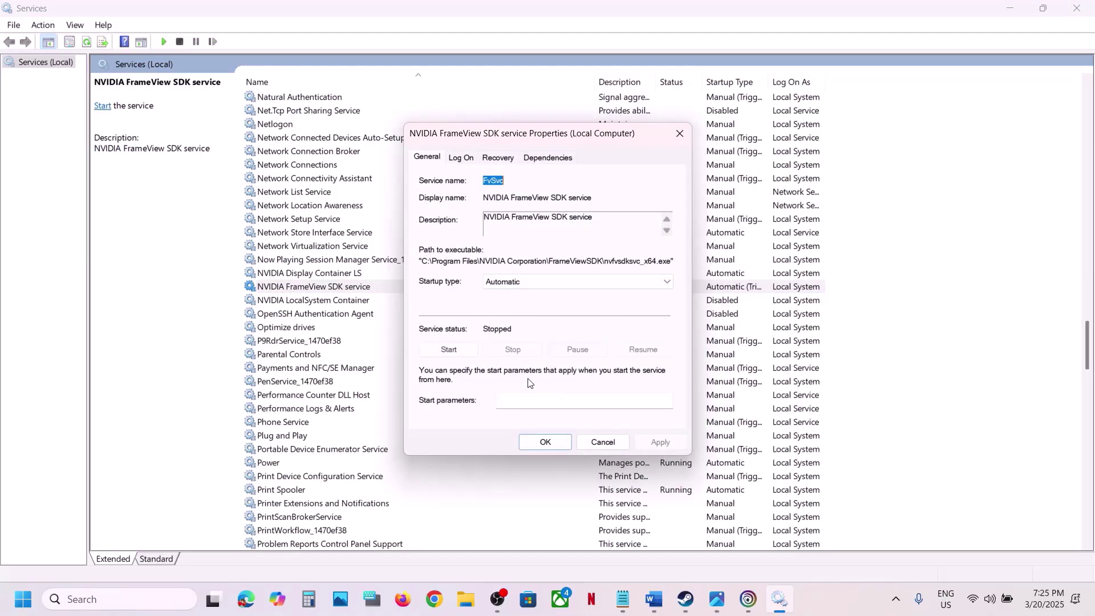
left_click(449, 349)
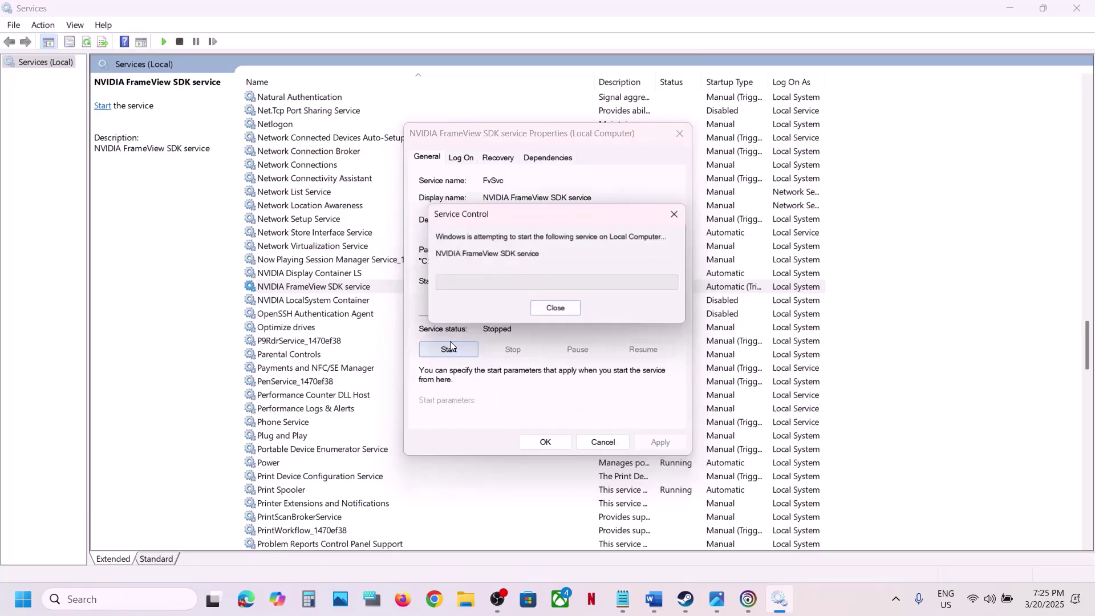
left_click(544, 441)
- Set NVIDIA LocalSystem Container to Automatic, start it, and close Services
double_click(289, 300)
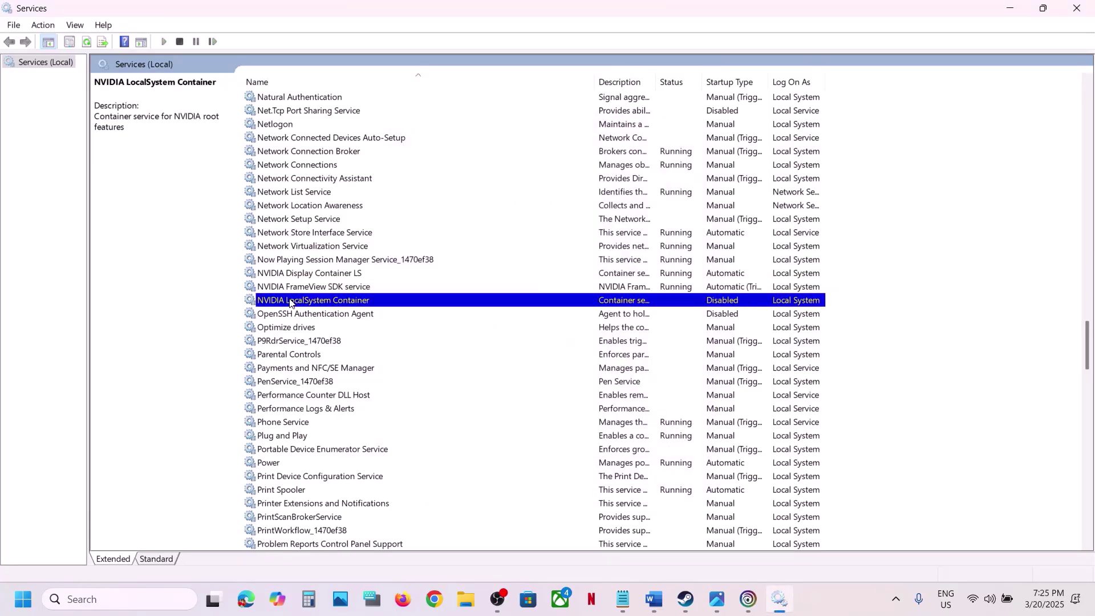
left_click(549, 279)
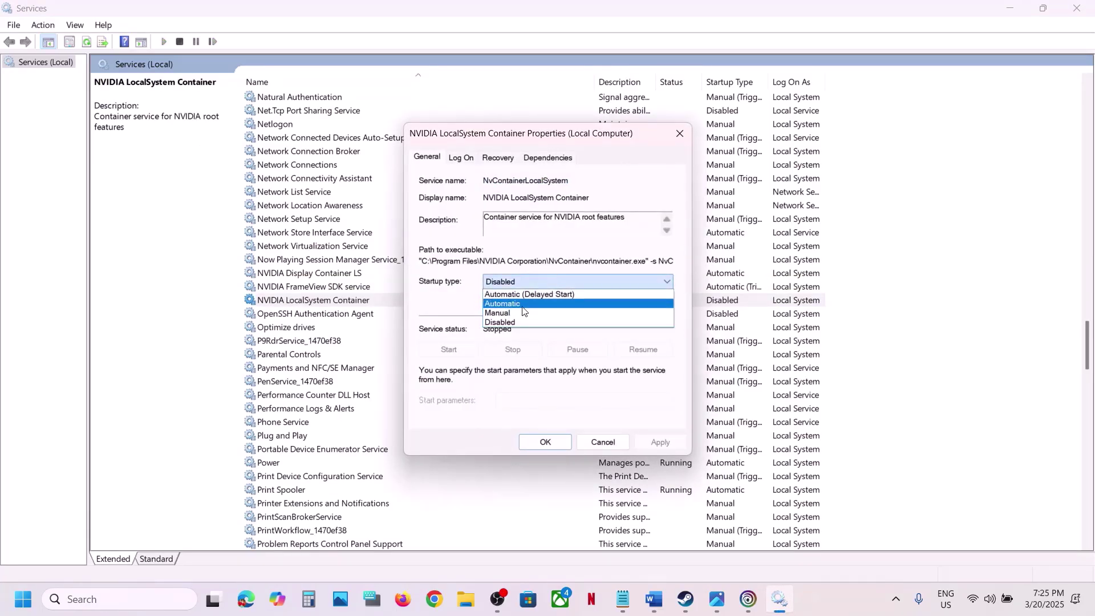
left_click(536, 303)
left_click(656, 442)
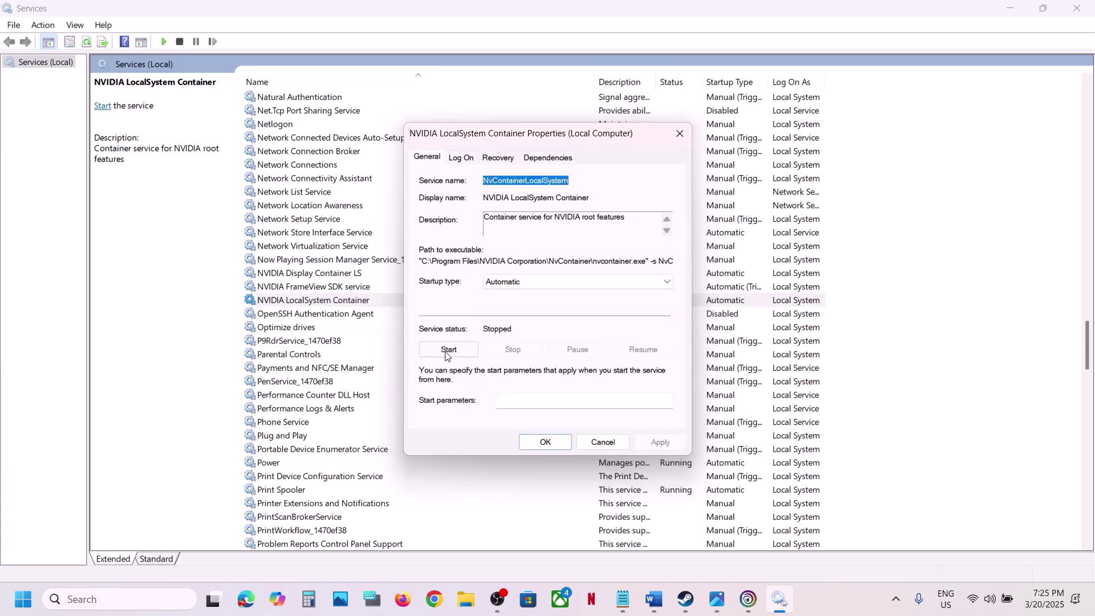
left_click(448, 349)
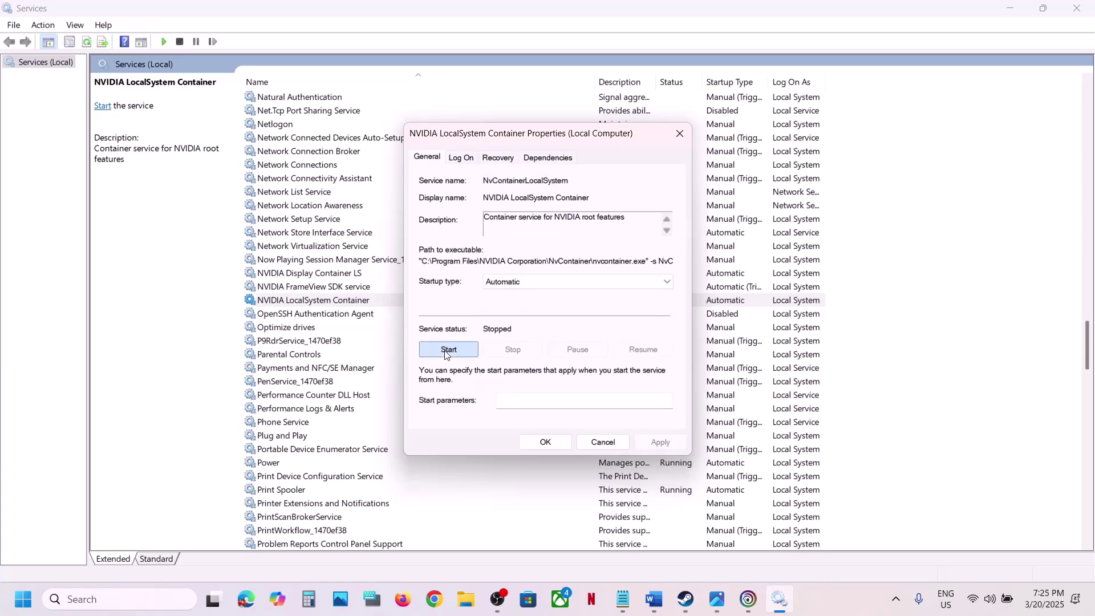
left_click(545, 443)
left_click(1083, 6)
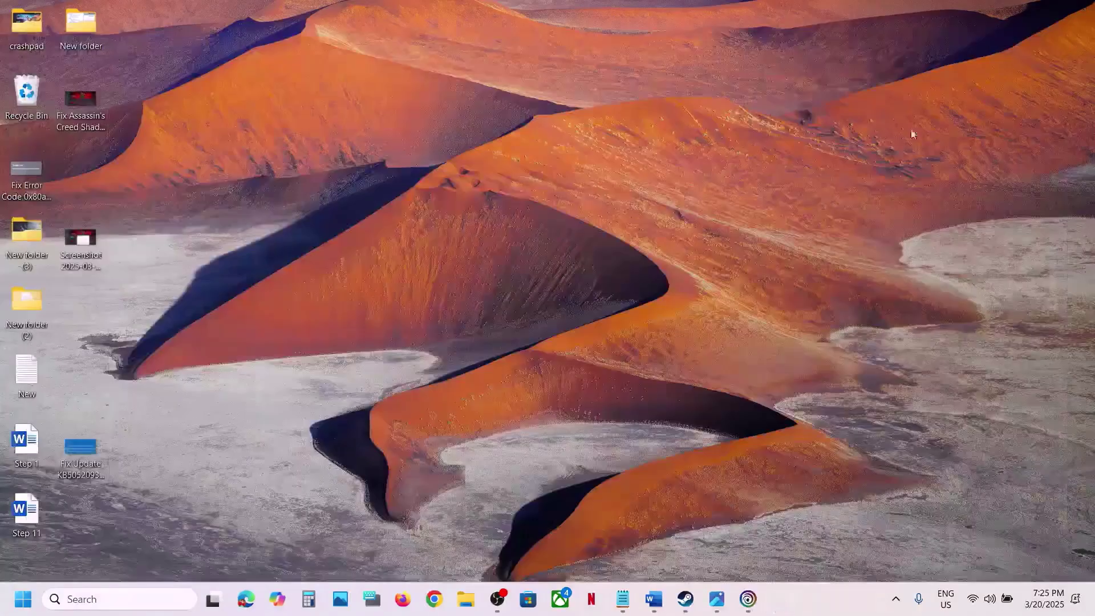
- Launch NVIDIA Control Panel from the desktop menu and review the Disable G Sync image
right_click(661, 270)
left_click(710, 493)
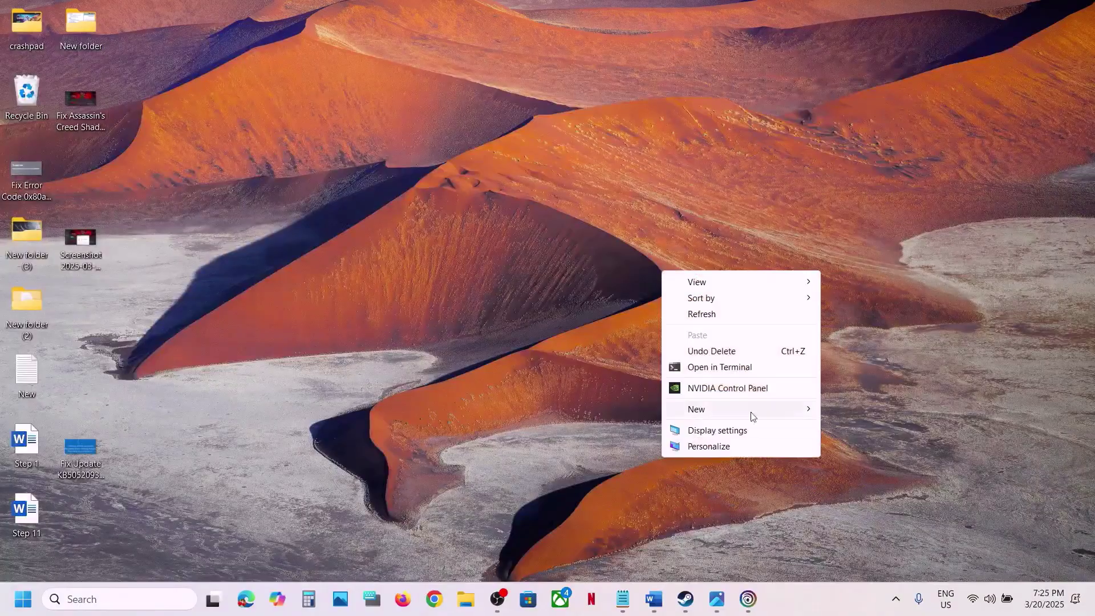
left_click(737, 389)
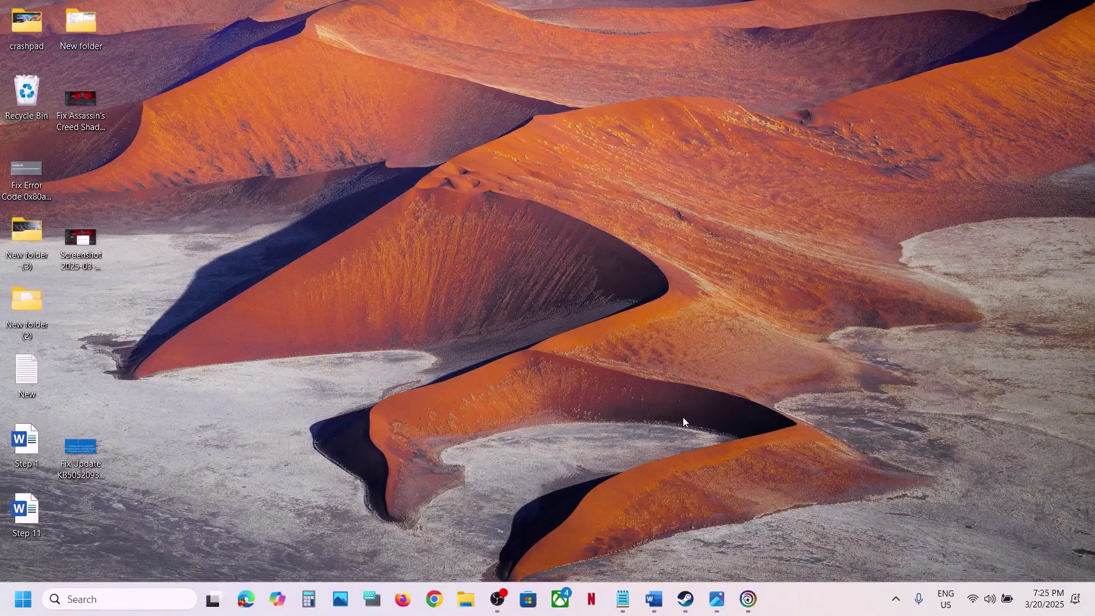
mouse_move(716, 598)
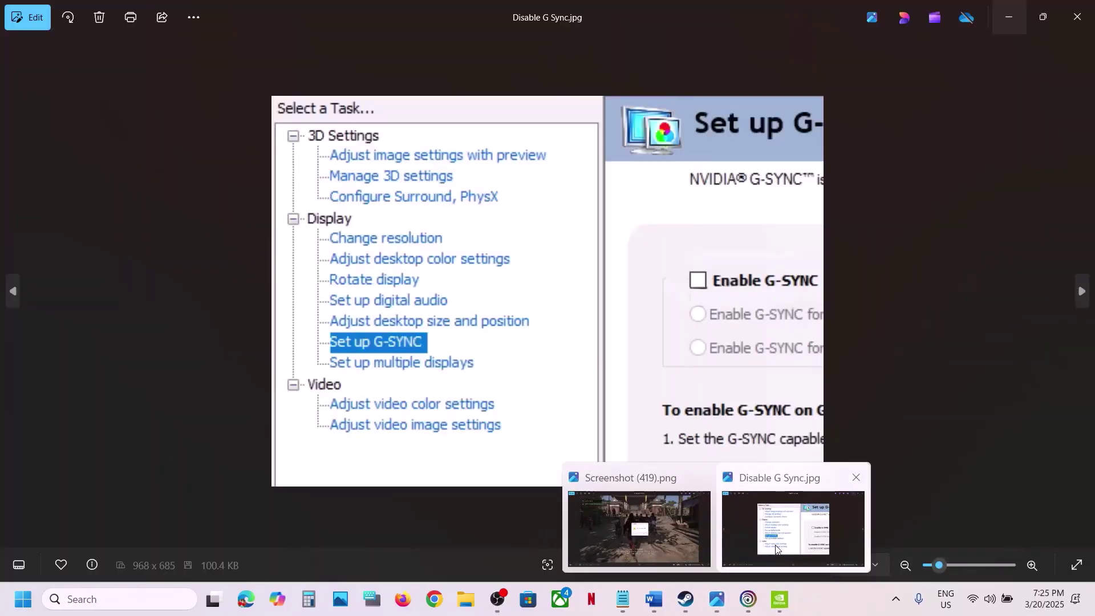
left_click(782, 542)
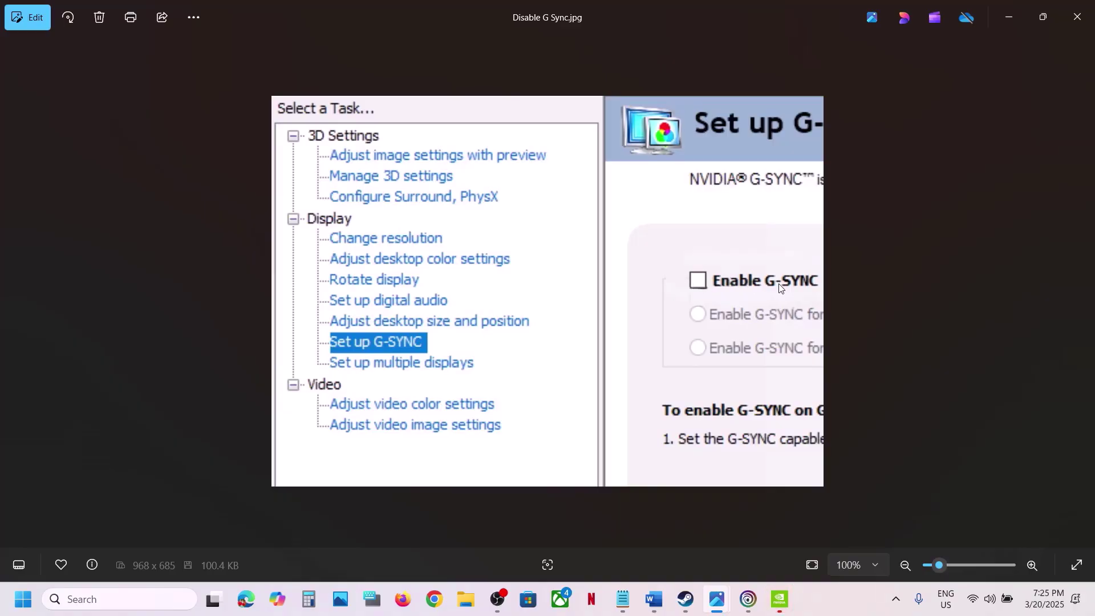
left_click(1078, 17)
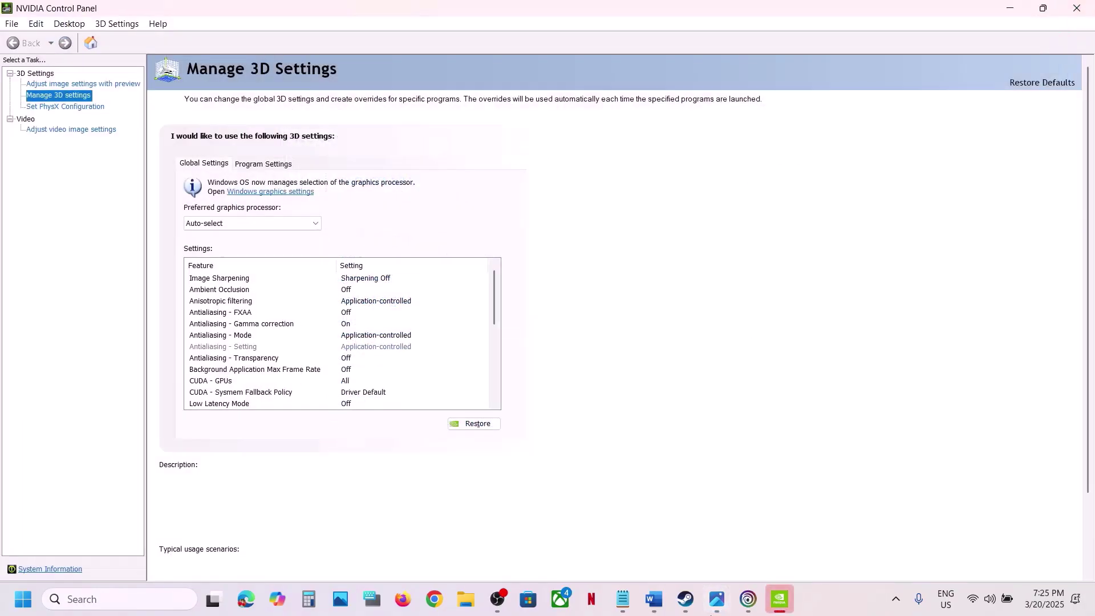
- Maximize the guide and highlight the windowed-mode config file step
mouse_move(691, 610)
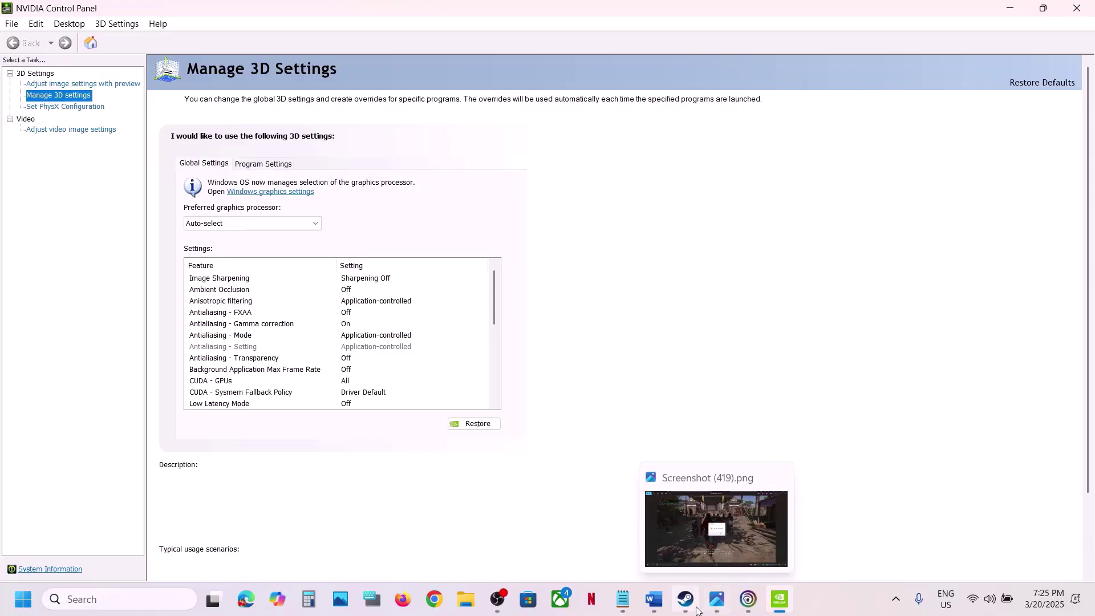
left_click(688, 604)
left_click(653, 599)
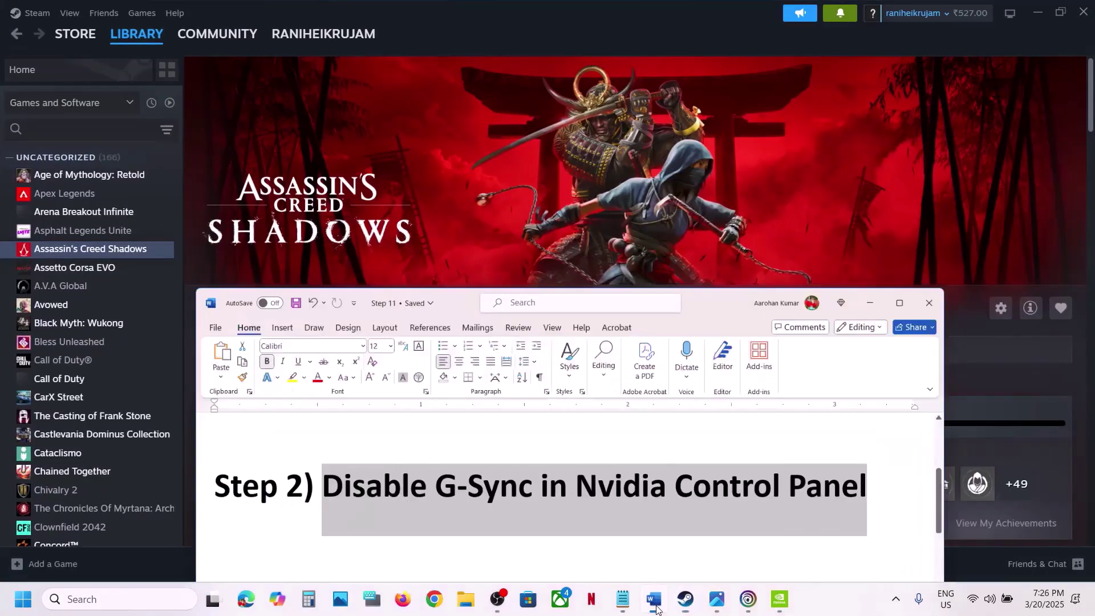
left_click(939, 260)
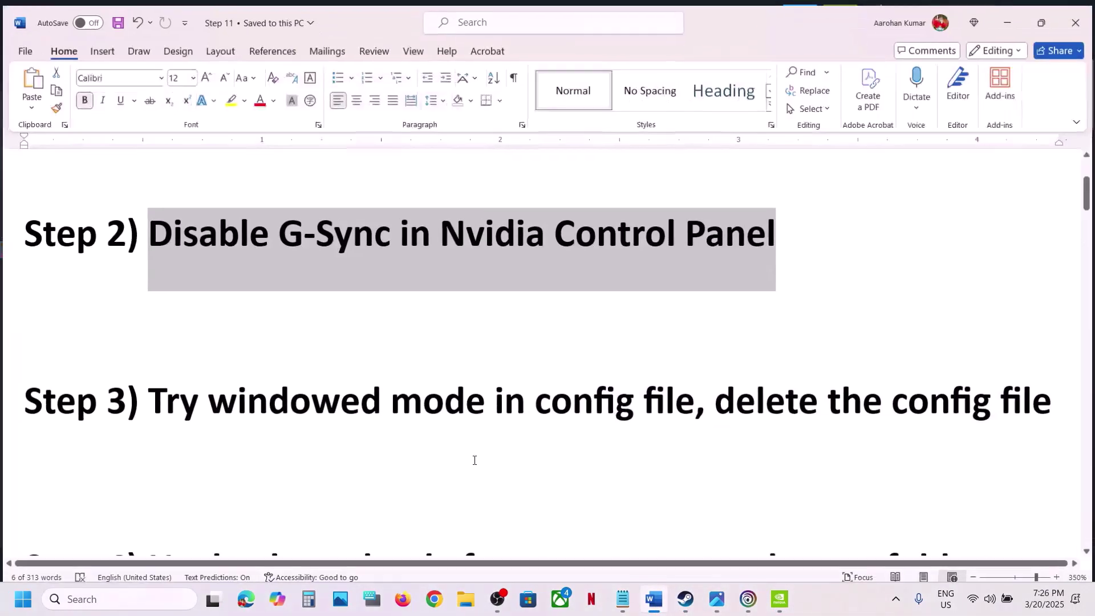
left_click_drag(219, 399, 713, 399)
- In File Explorer, open Documents > Assassin's Creed Shadows and select ACShadows
left_click(466, 600)
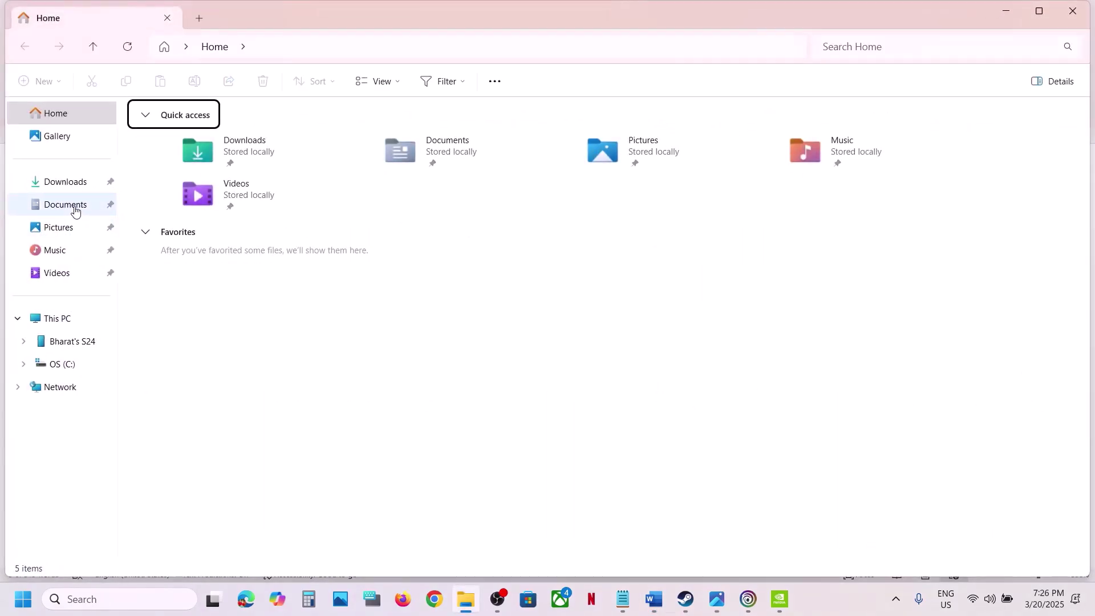
left_click(75, 211)
left_click(410, 179)
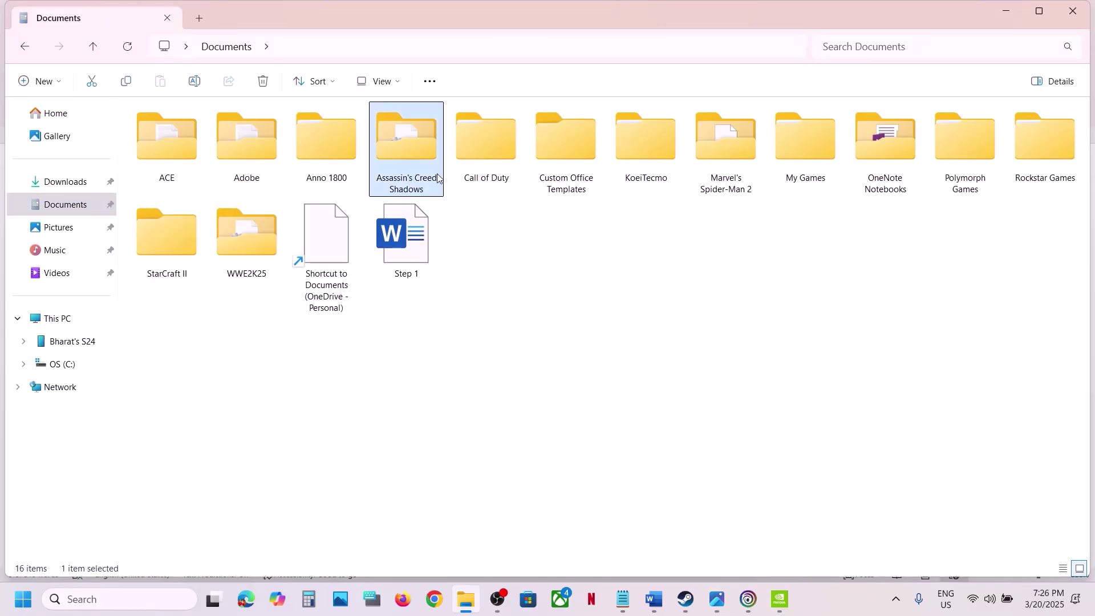
double_click(416, 176)
left_click(161, 149)
- Open ACShadows.ini in Notepad and move to the WindowMode line
double_click(202, 151)
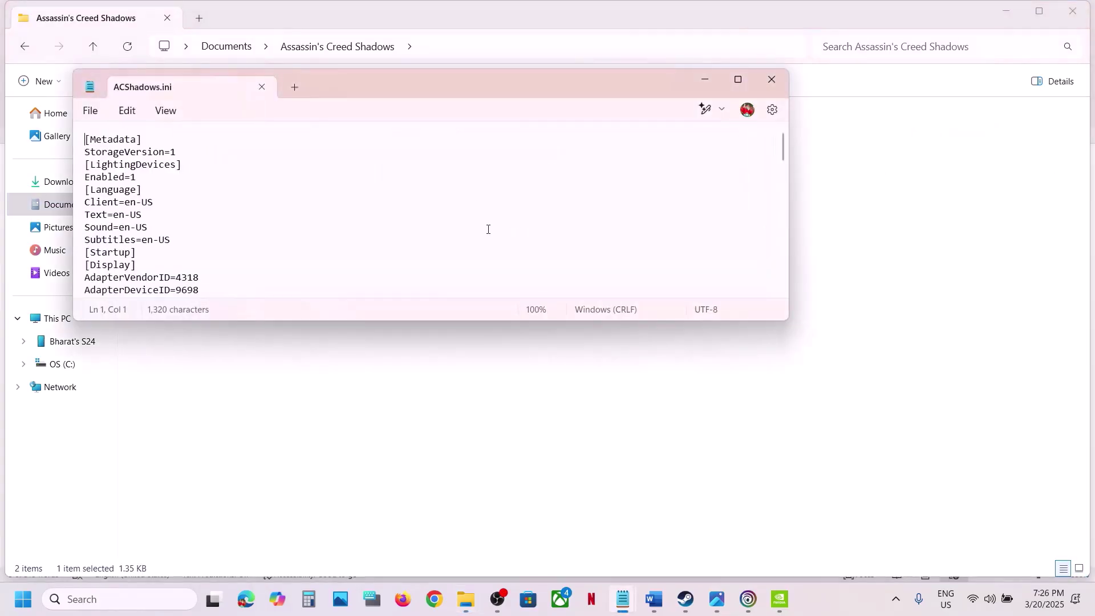
scroll(226, 220, "down", 3)
scroll(226, 221, "down", 1)
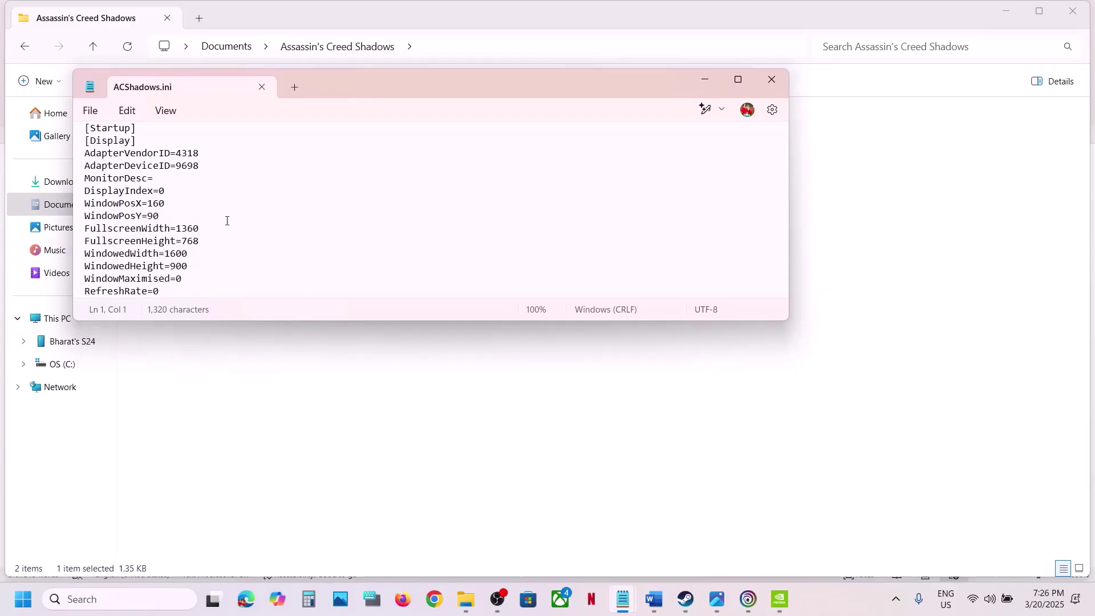
scroll(226, 221, "down", 1)
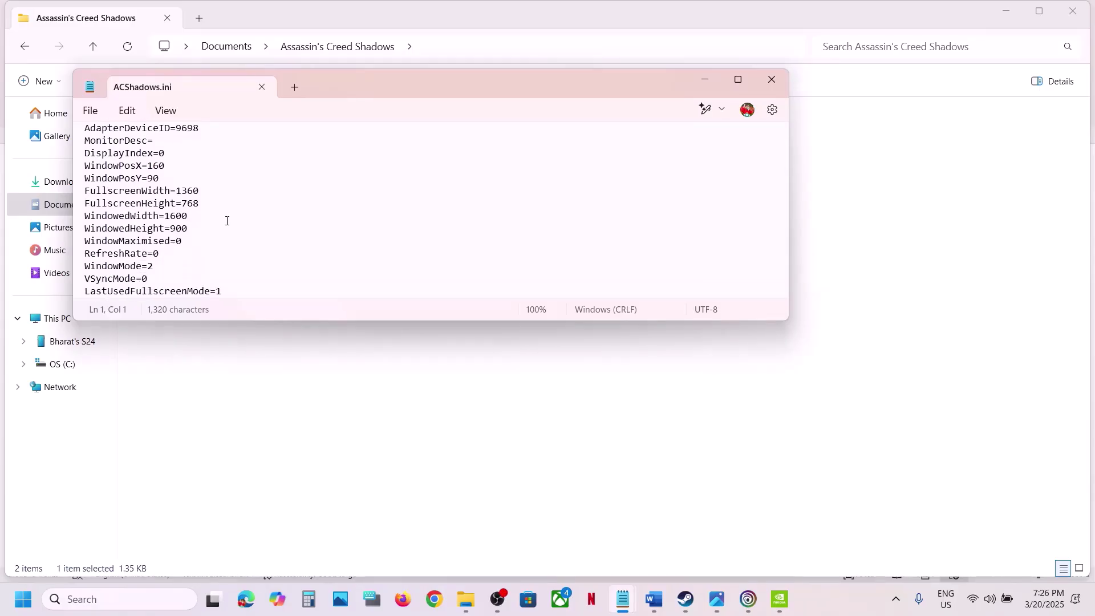
scroll(226, 221, "down", 2)
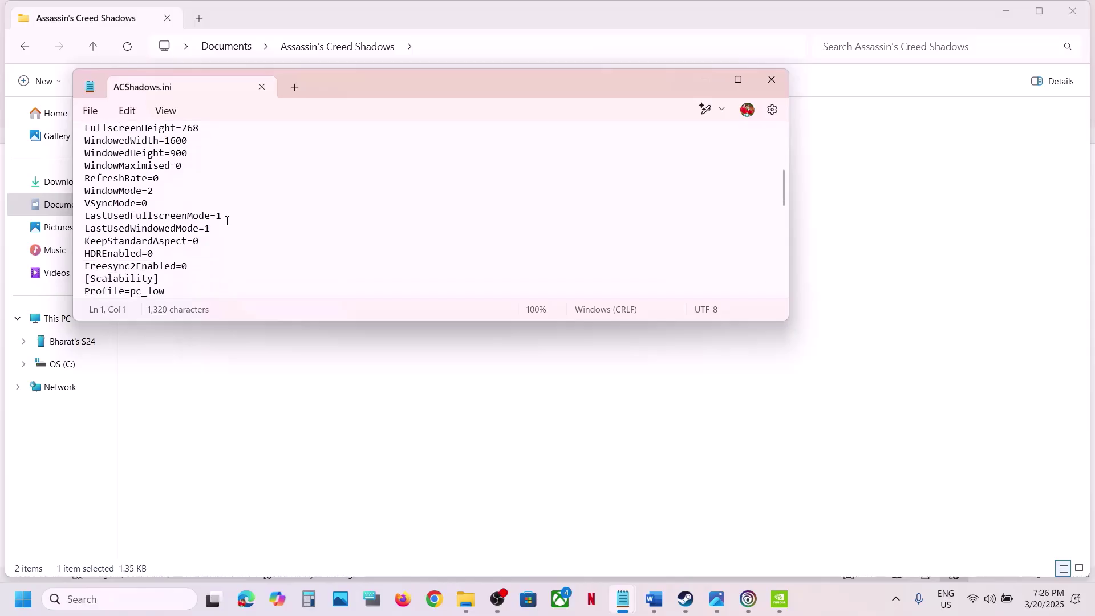
scroll(226, 221, "down", 6)
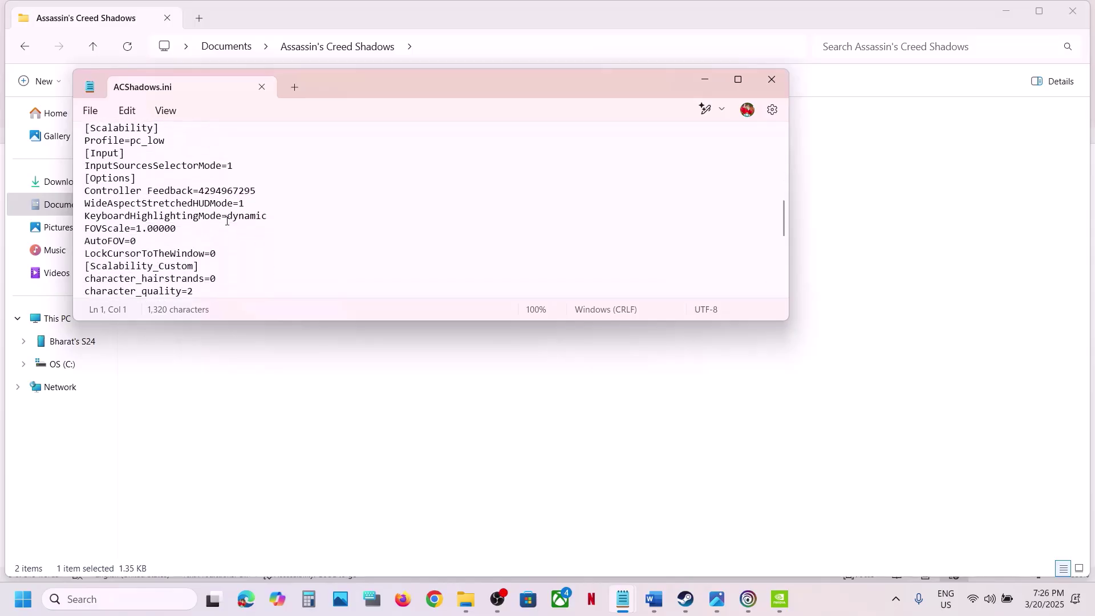
scroll(226, 220, "up", 14)
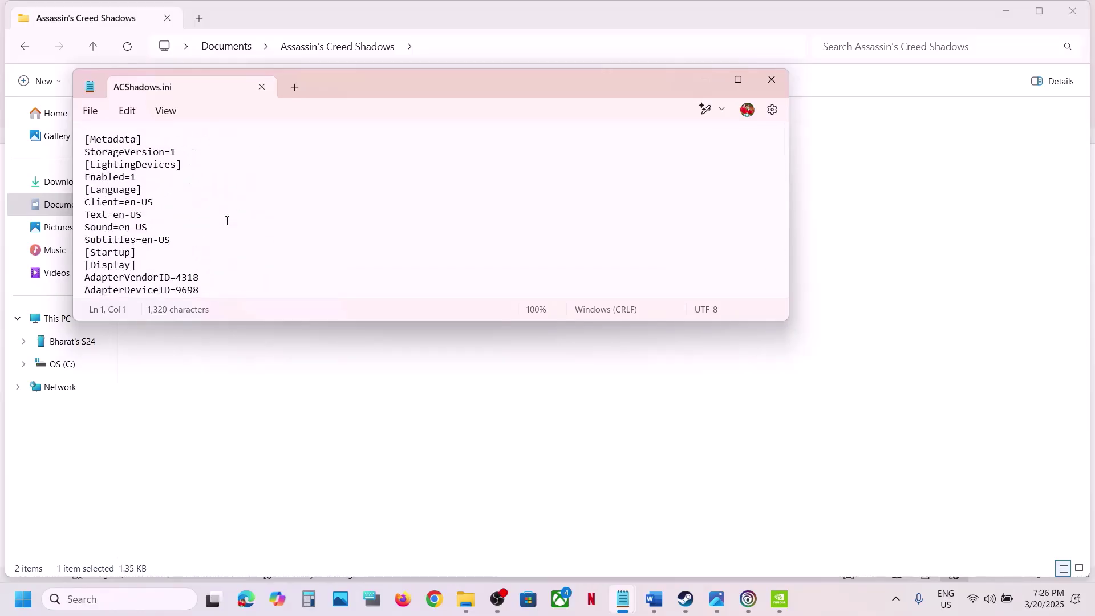
scroll(227, 220, "down", 2)
left_click(175, 244)
key("Down")
key("Down")
key("Down")
key("Down")
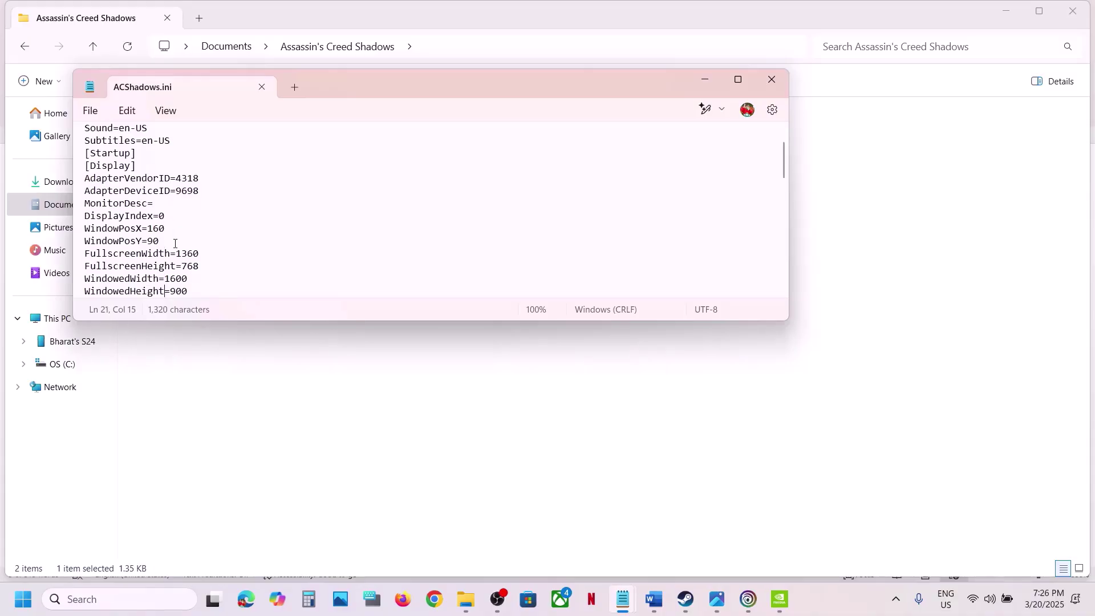
key("Down")
key("Down")
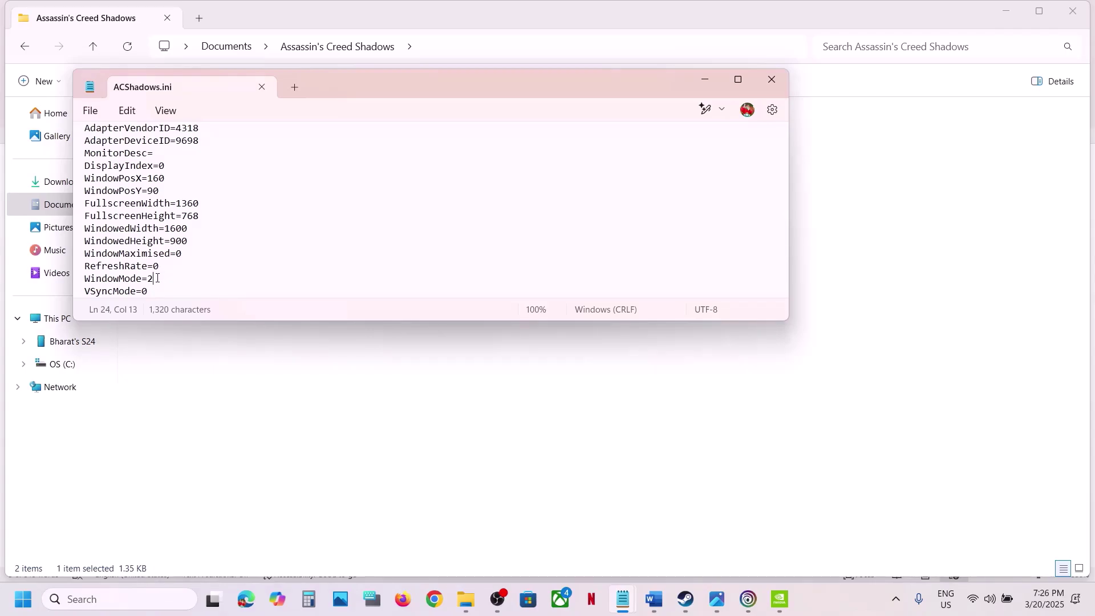
- Change WindowMode from 2 to 1, save the file, and close Notepad
key("BackSpace")
type("1")
left_click(93, 111)
left_click(117, 203)
left_click(770, 80)
- Return to the guide and mark the word 'delete' in Step 3
left_click(684, 599)
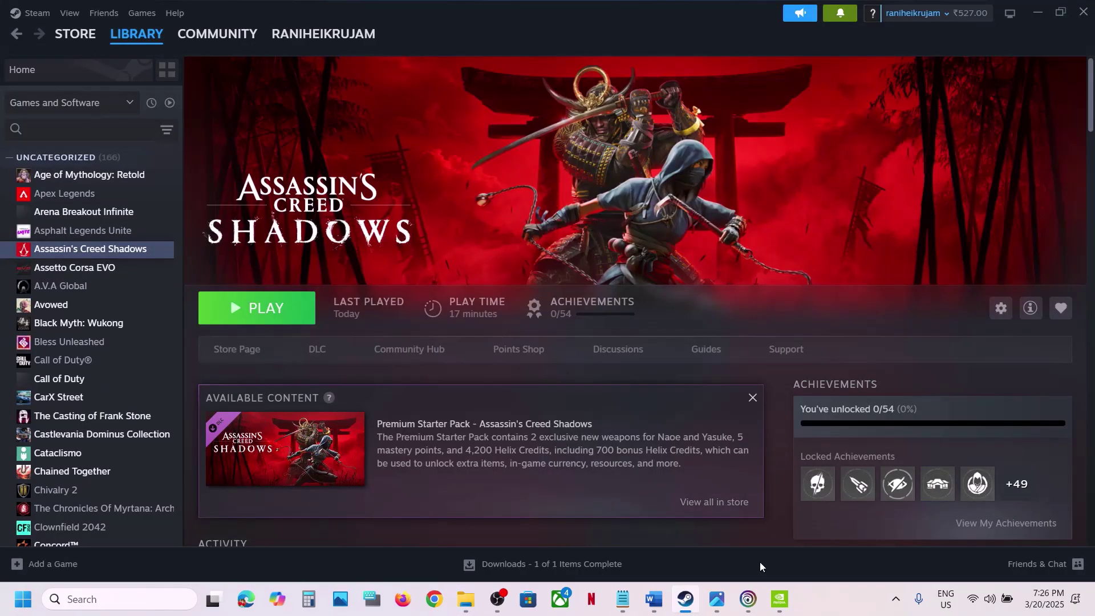
left_click(654, 599)
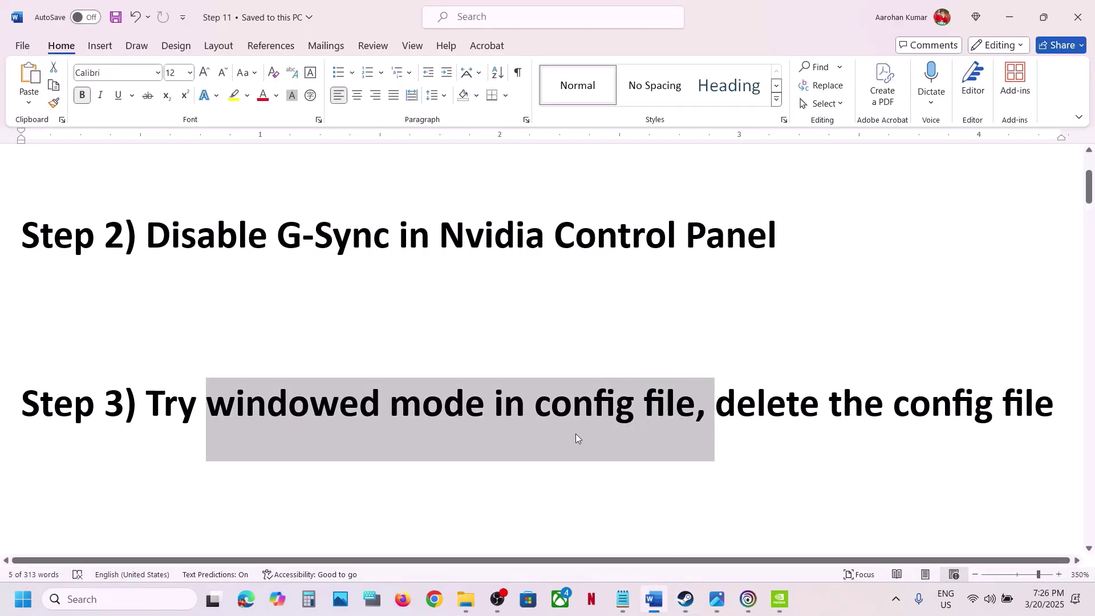
double_click(724, 406)
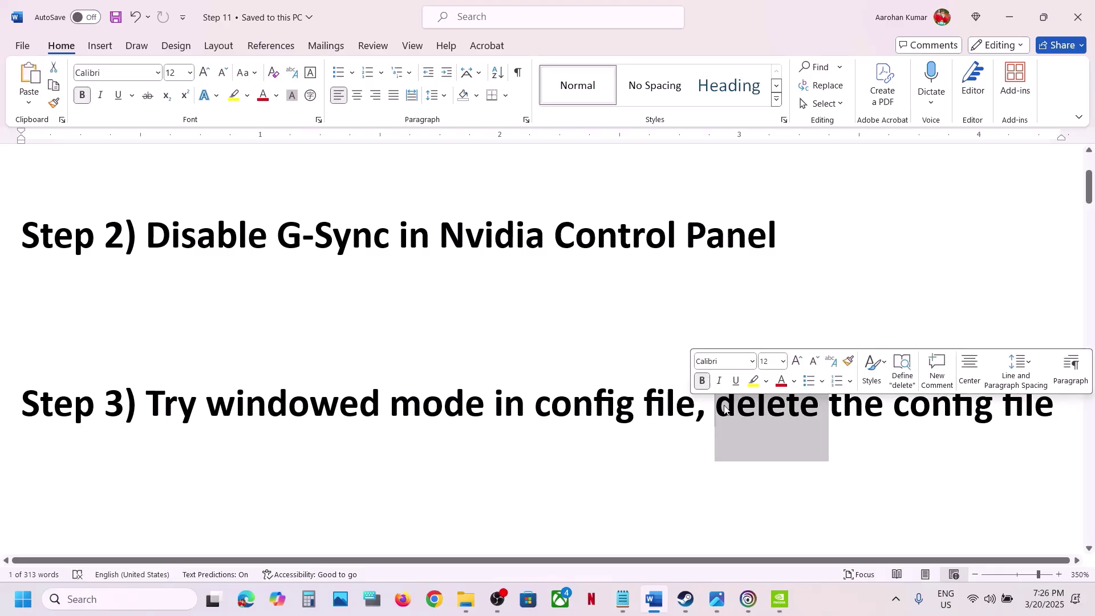
- Copy the ACShadows file and paste a backup copy onto the desktop
left_click(466, 599)
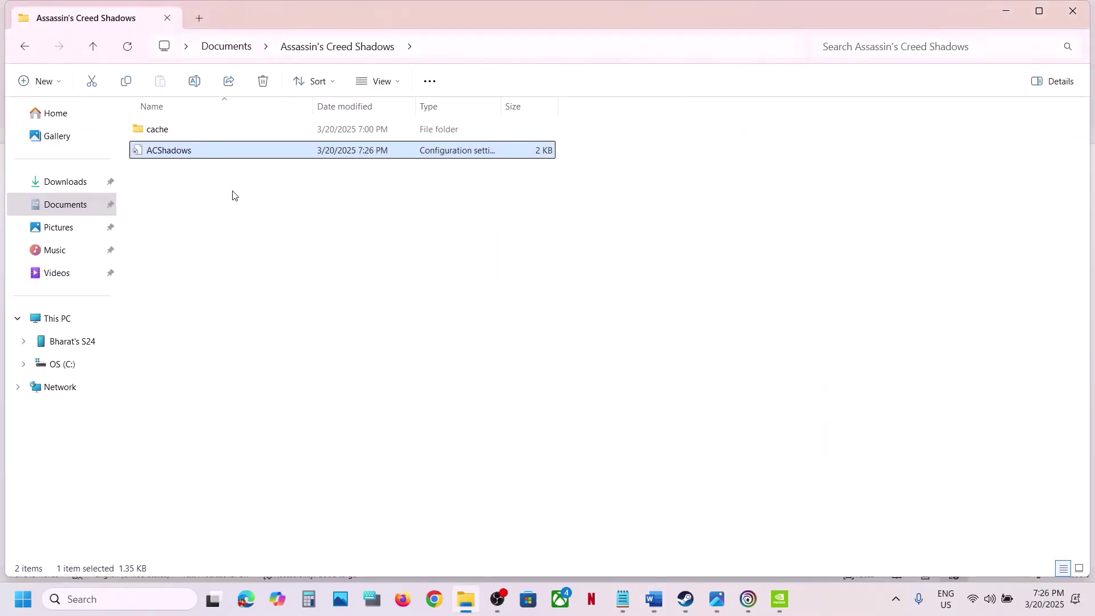
right_click(173, 157)
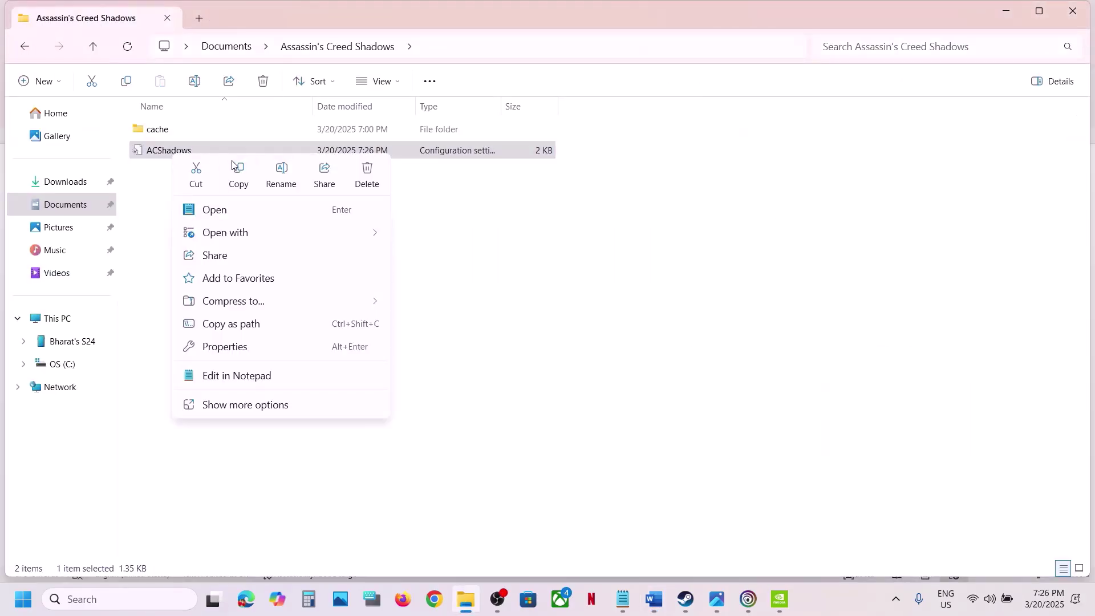
left_click(239, 177)
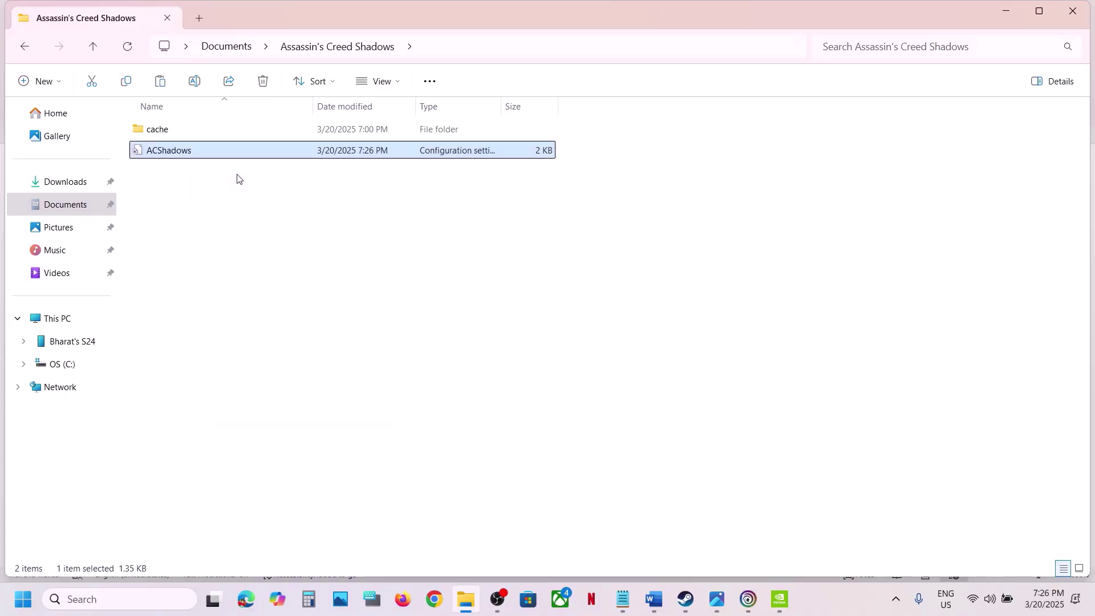
key("super+d")
key("ctrl+v")
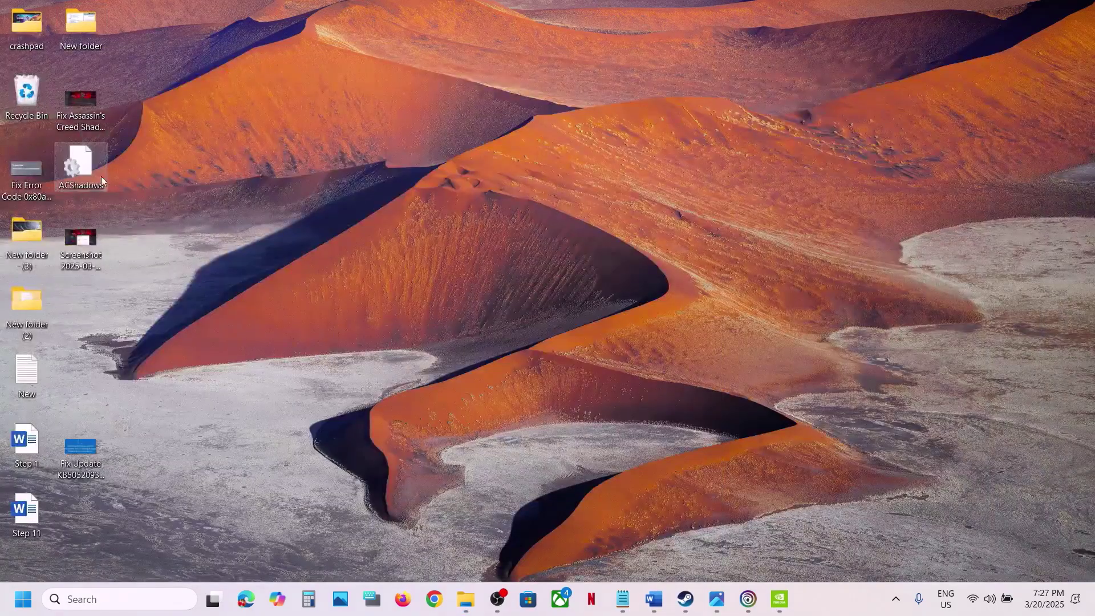
- Go up to Documents and inspect, then dismiss, the Assassin's Creed Shadows folder's options
left_click(462, 601)
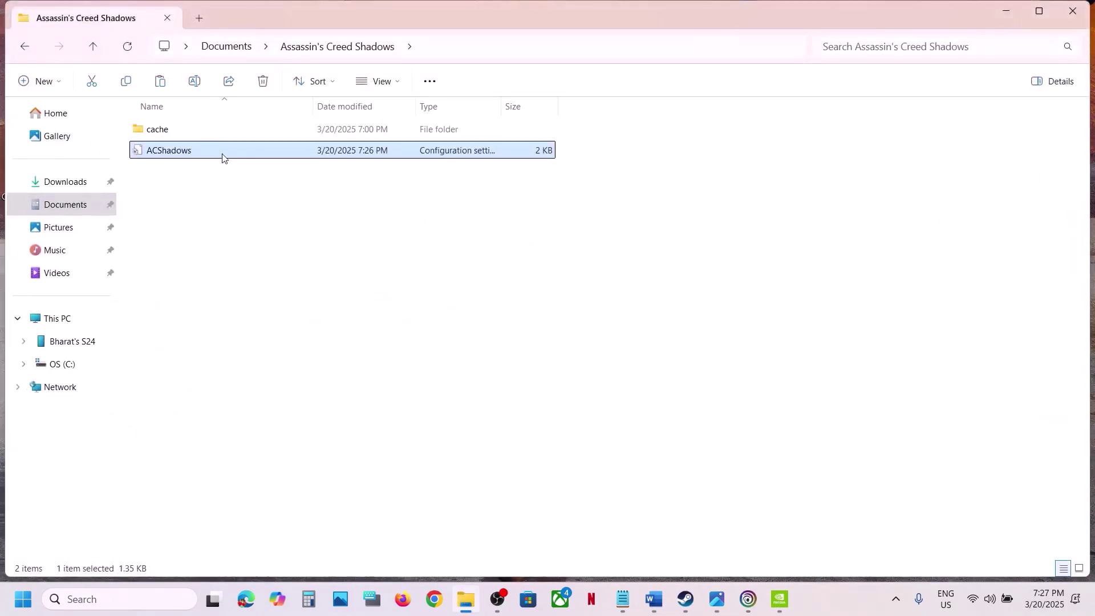
right_click(195, 152)
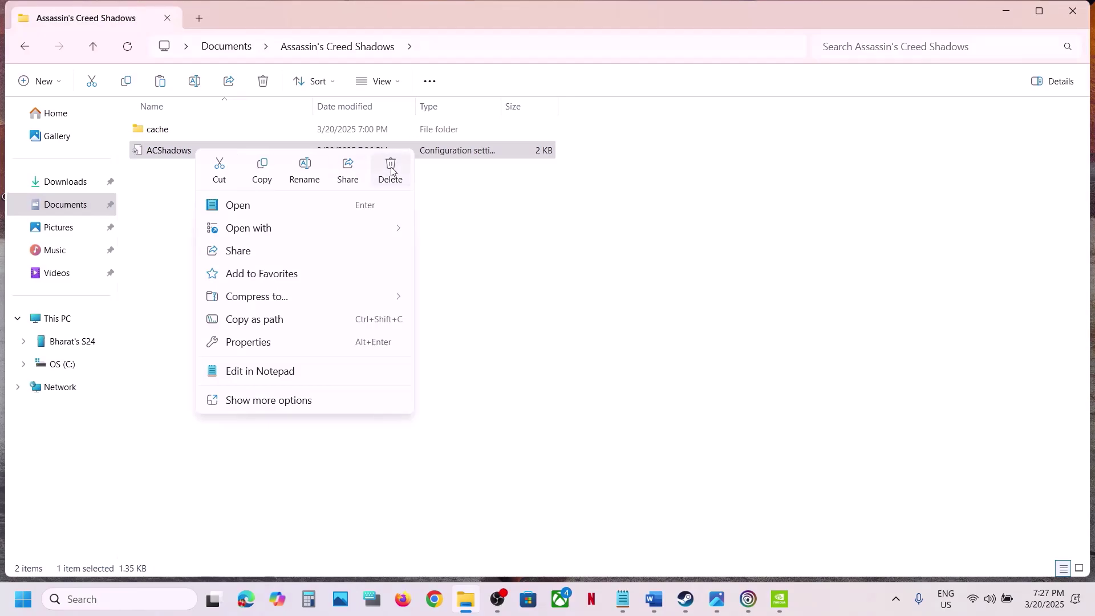
left_click(90, 54)
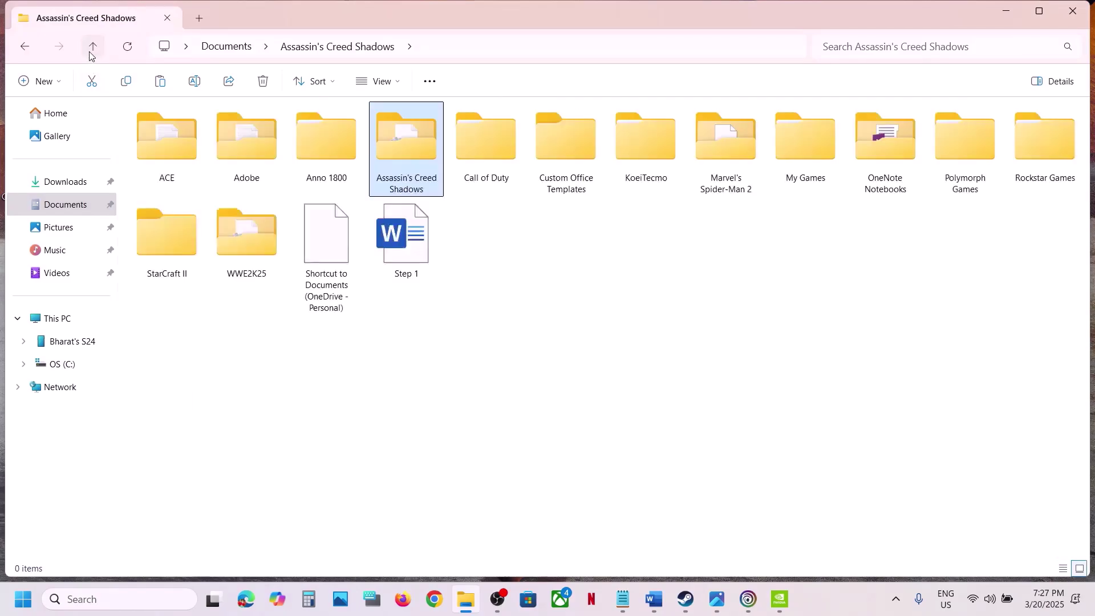
right_click(406, 177)
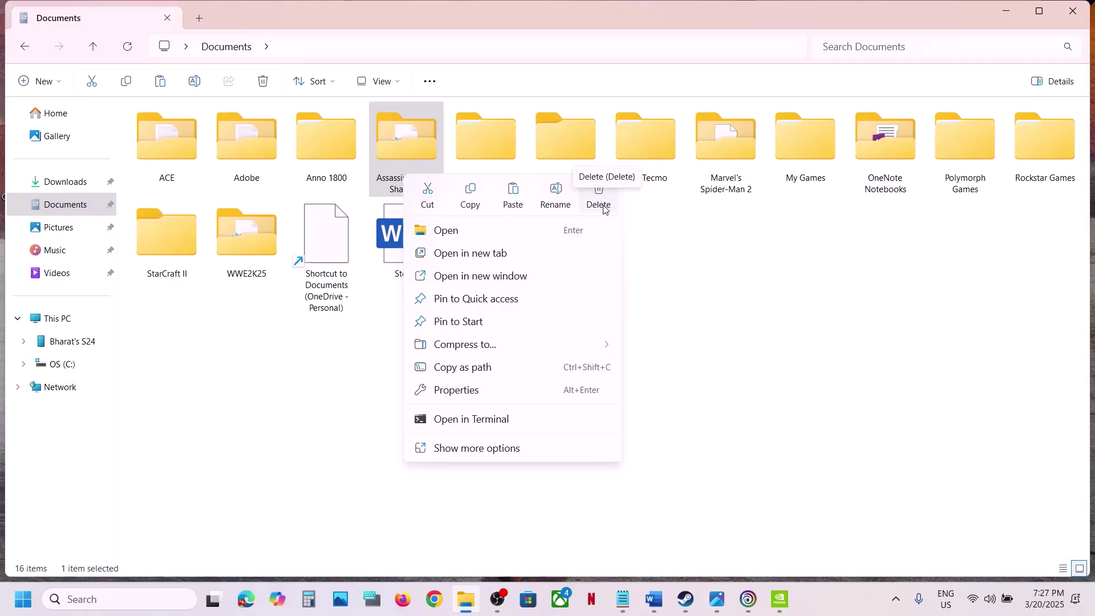
left_click(645, 242)
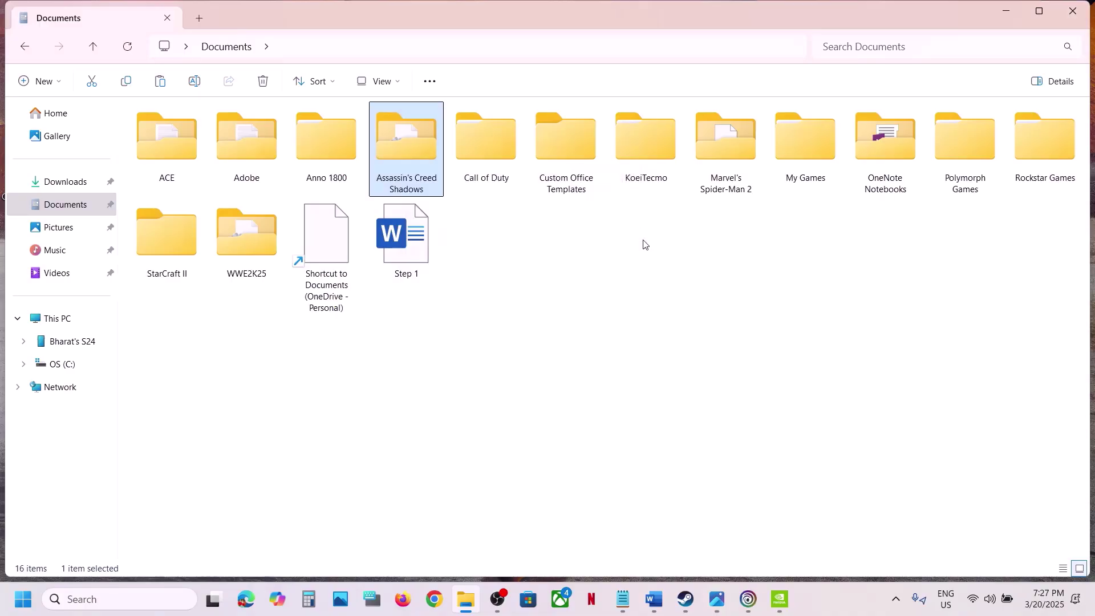
right_click(415, 158)
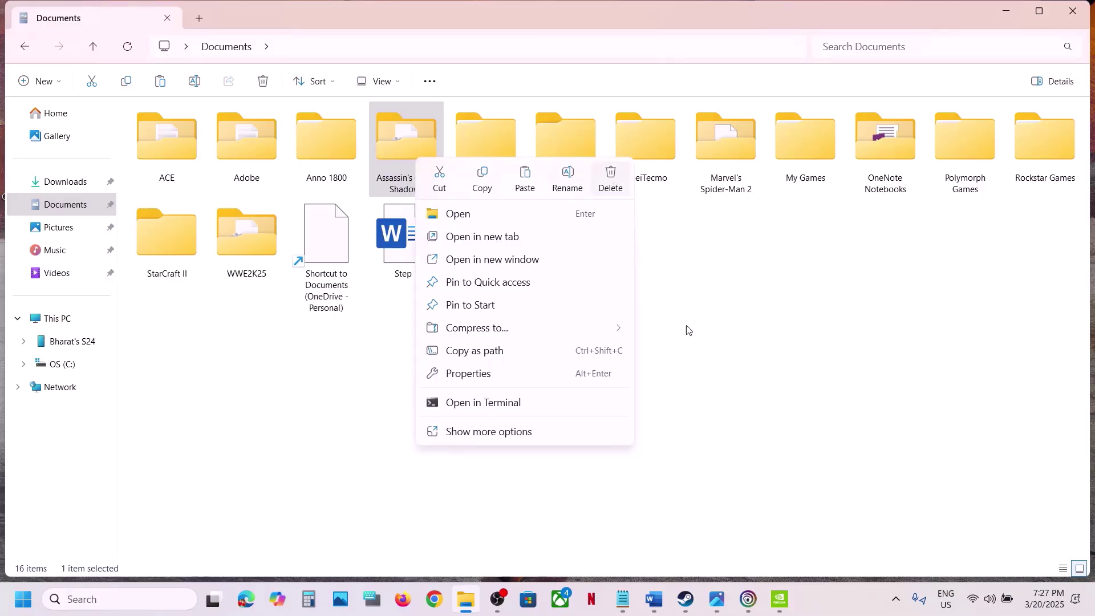
left_click(637, 221)
left_click(750, 437)
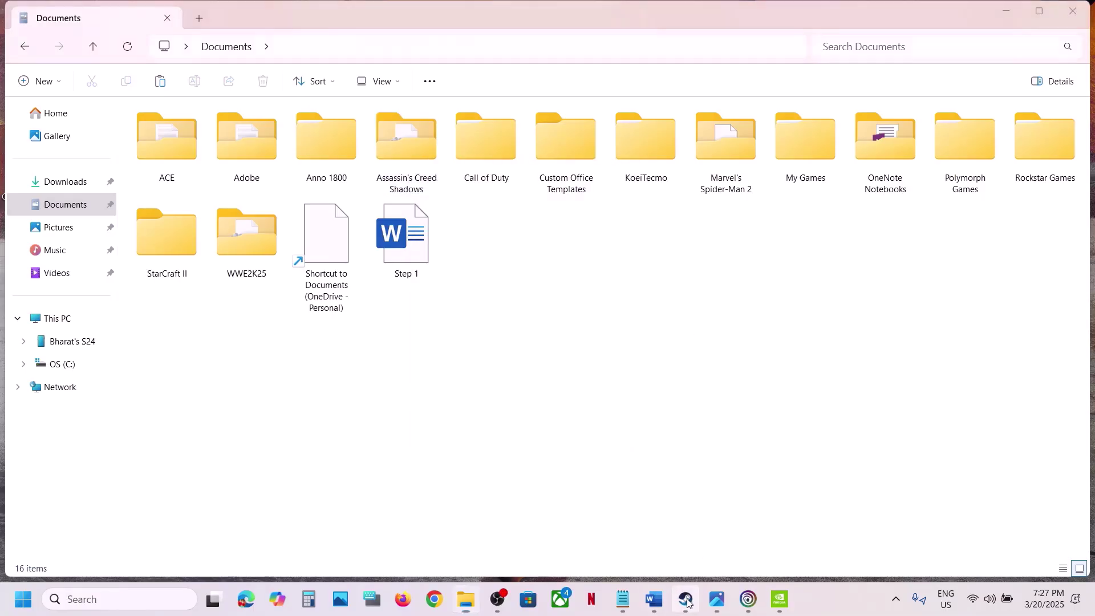
- Reopen the folder, view ACShadows's options, then scroll the guide to Step 4
left_click(688, 602)
left_click(686, 599)
double_click(428, 164)
left_click(177, 151)
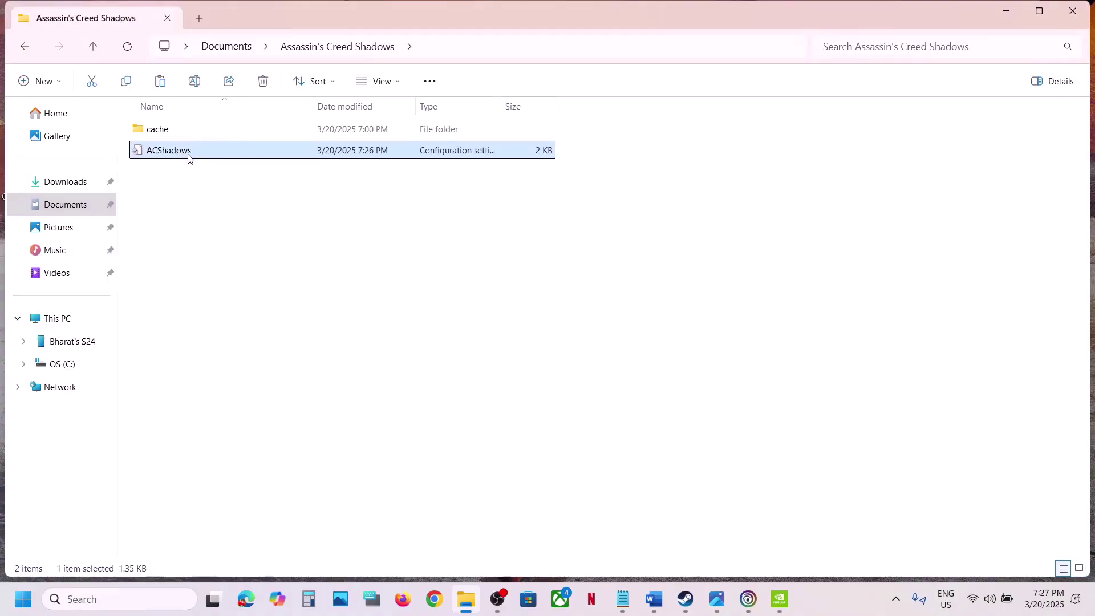
right_click(188, 157)
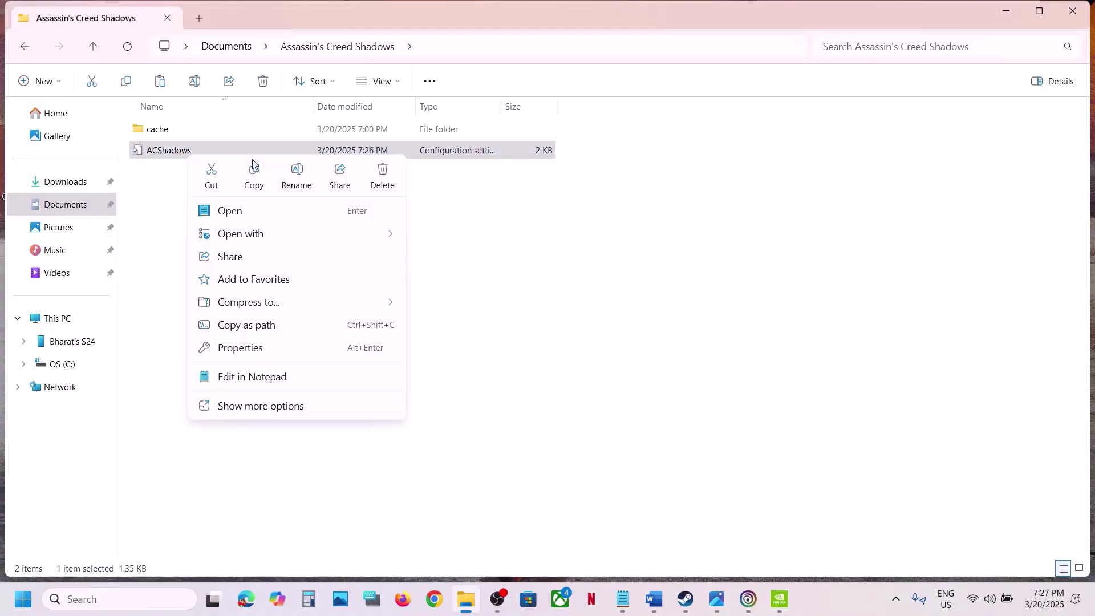
left_click(633, 460)
left_click(653, 598)
scroll(489, 435, "down", 5)
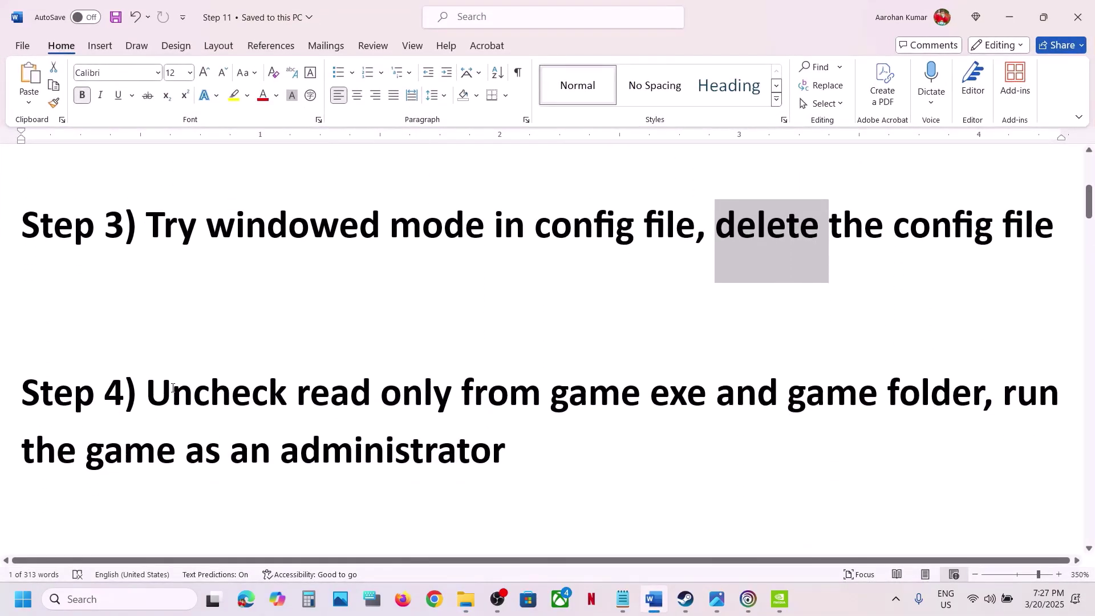
- Highlight Step 4's read-only text, then browse Assassin's Creed Shadows local files from Steam
left_click_drag(159, 392, 880, 394)
left_click(685, 599)
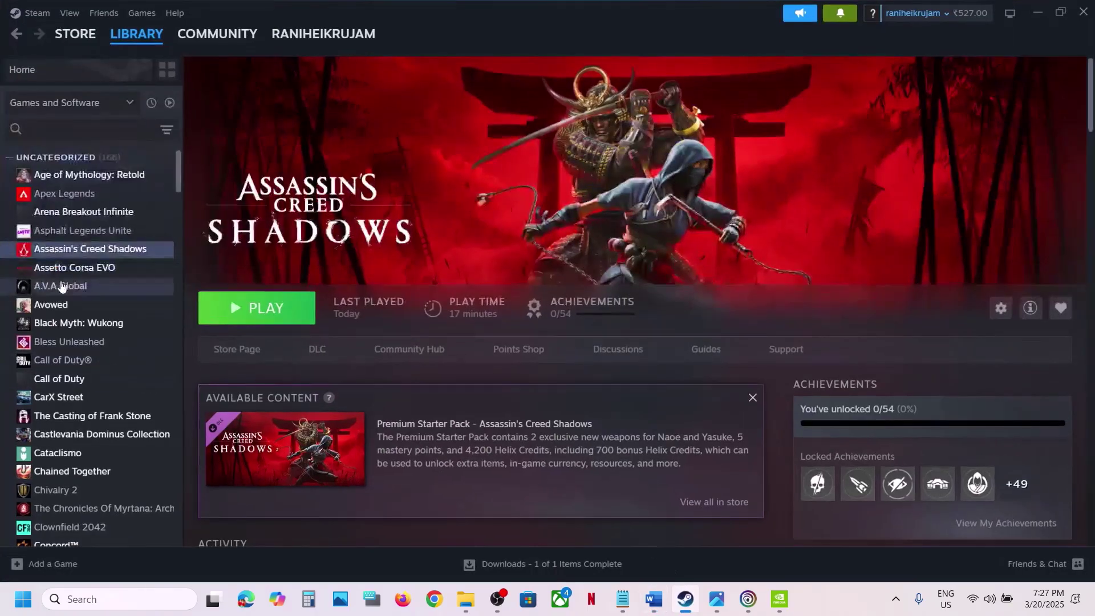
right_click(65, 257)
mouse_move(140, 340)
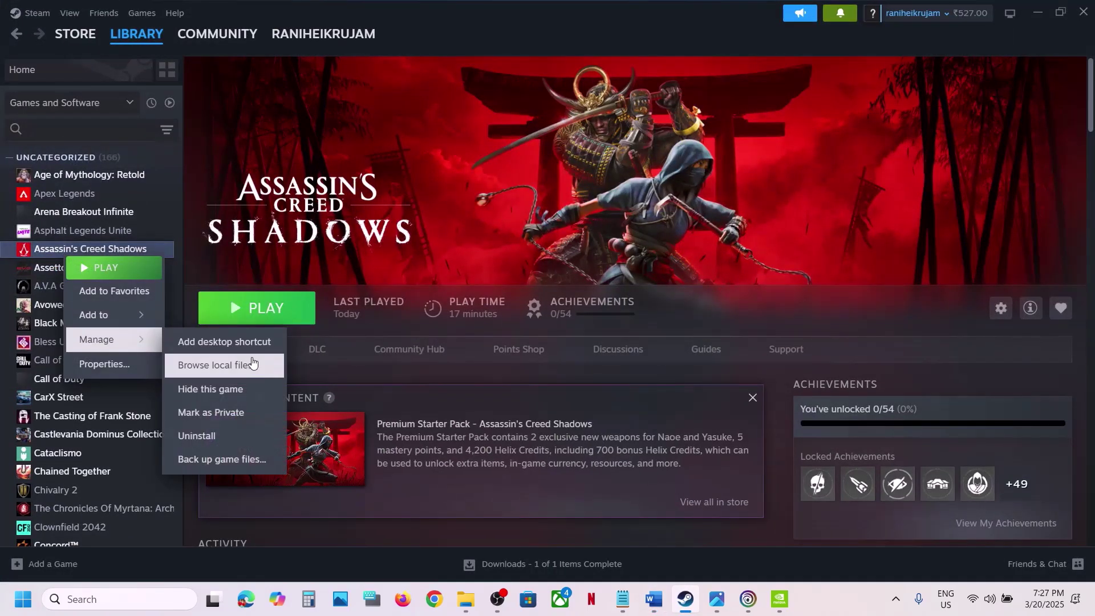
left_click(234, 367)
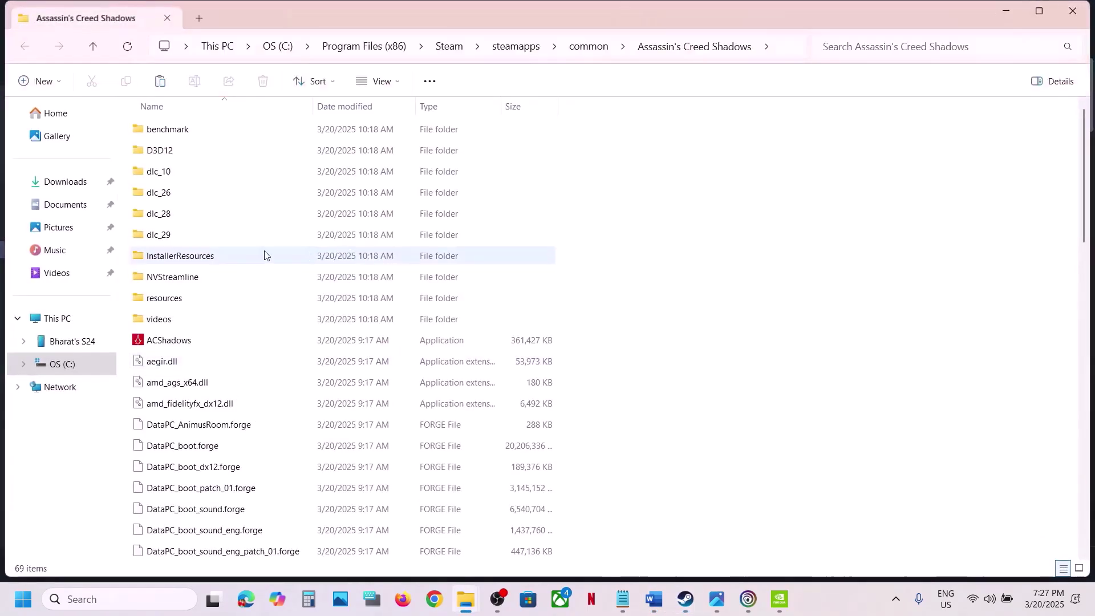
- Untick Read-only on the Assassin's Creed Shadows folder, applying it to all subfolders and files
left_click(93, 46)
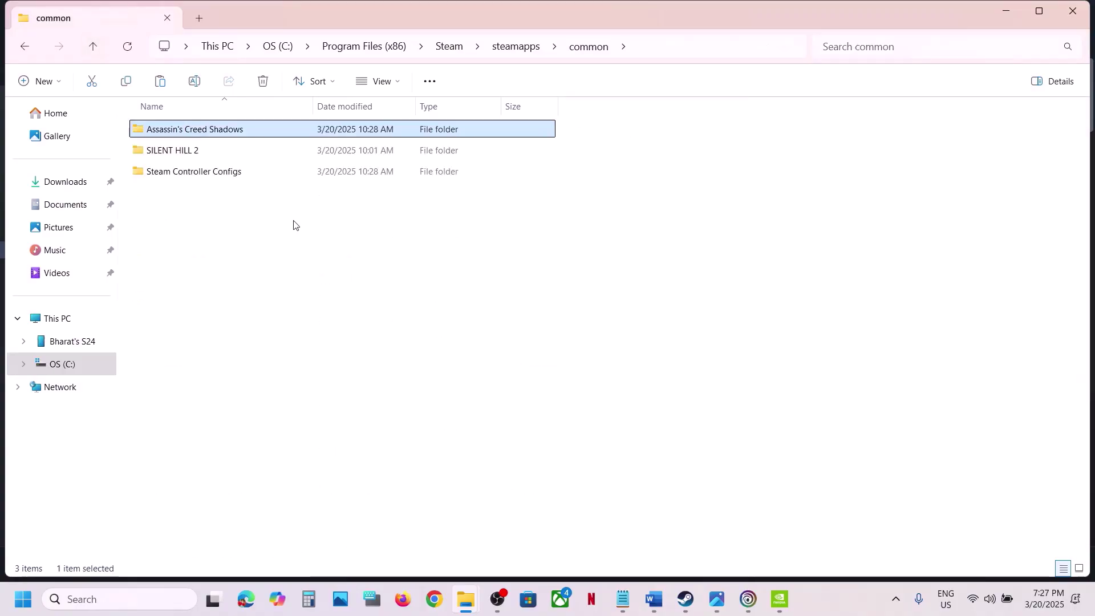
right_click(199, 131)
left_click(264, 347)
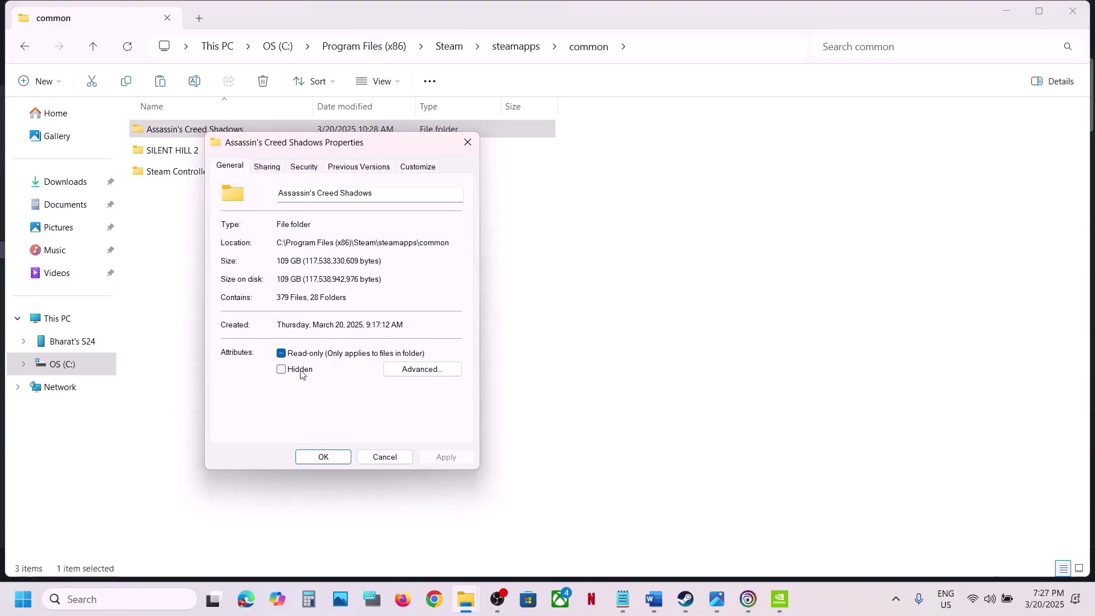
left_click(281, 354)
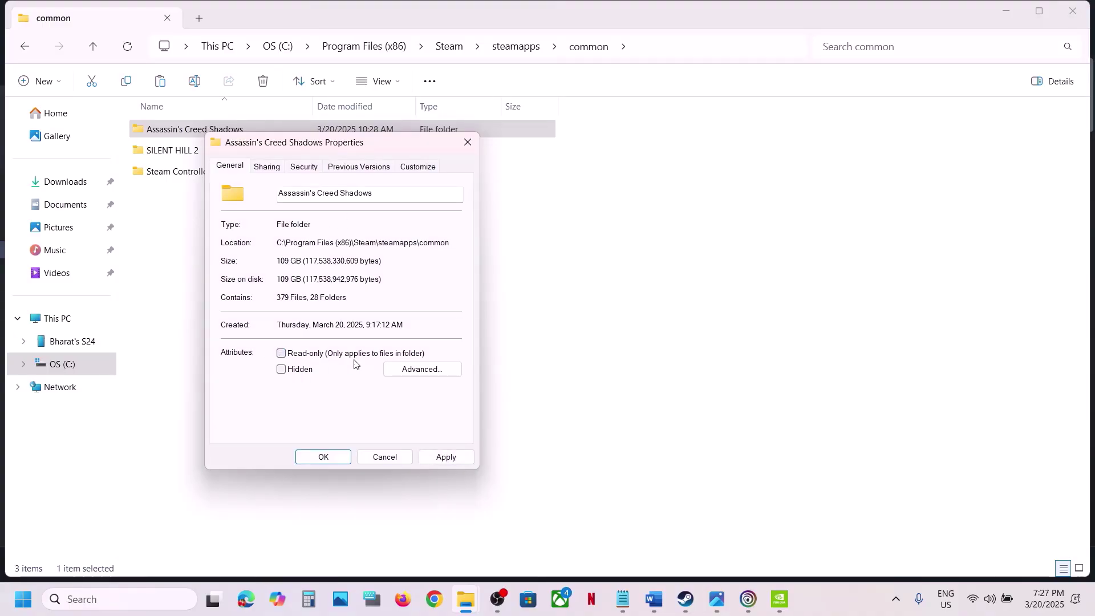
left_click(446, 457)
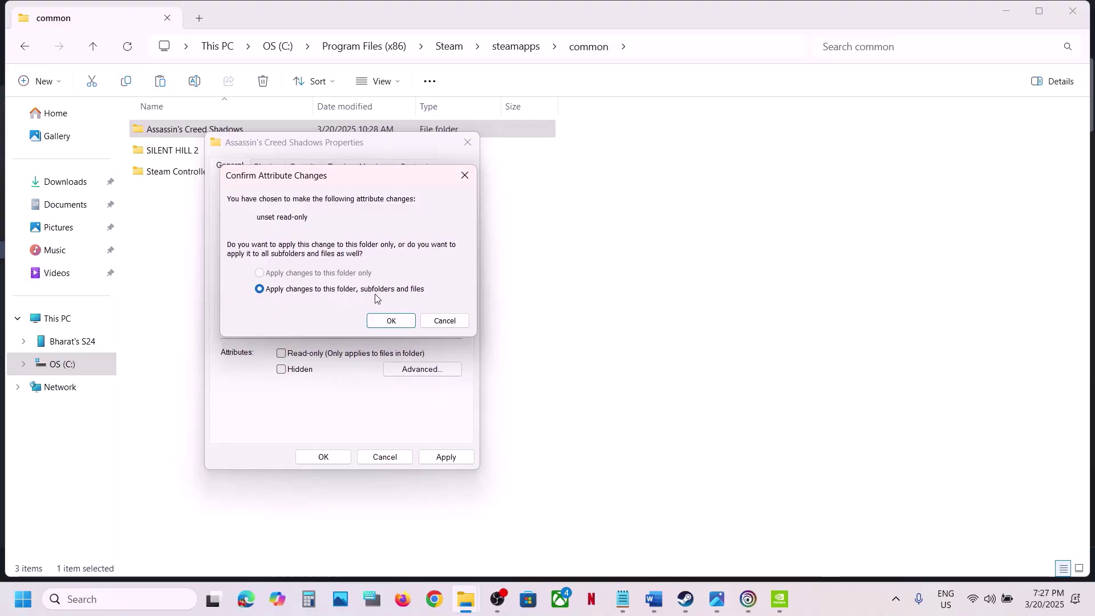
left_click(392, 321)
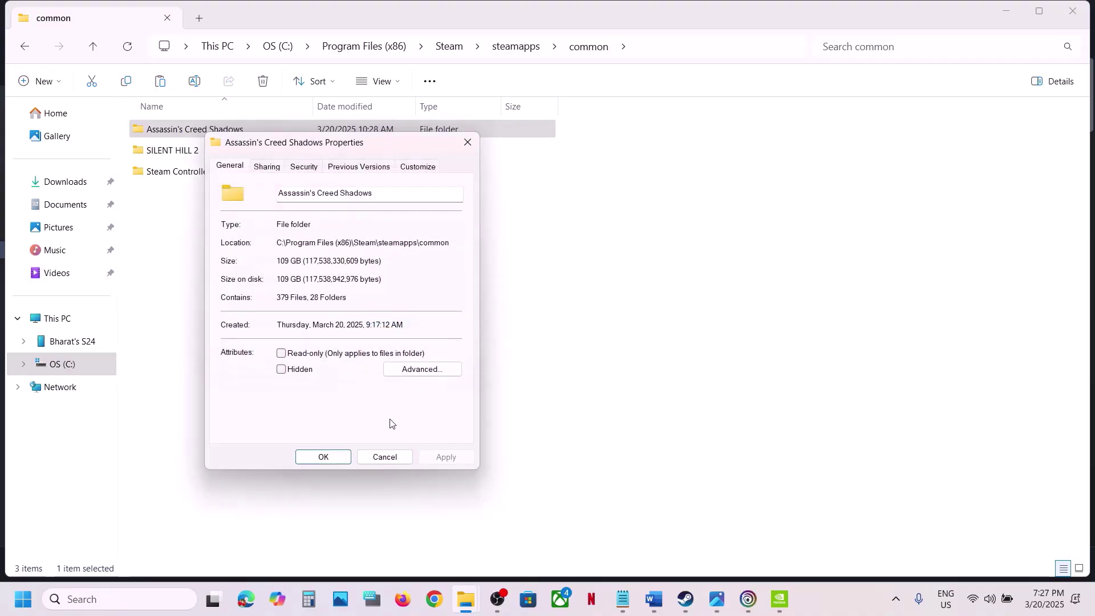
left_click(336, 459)
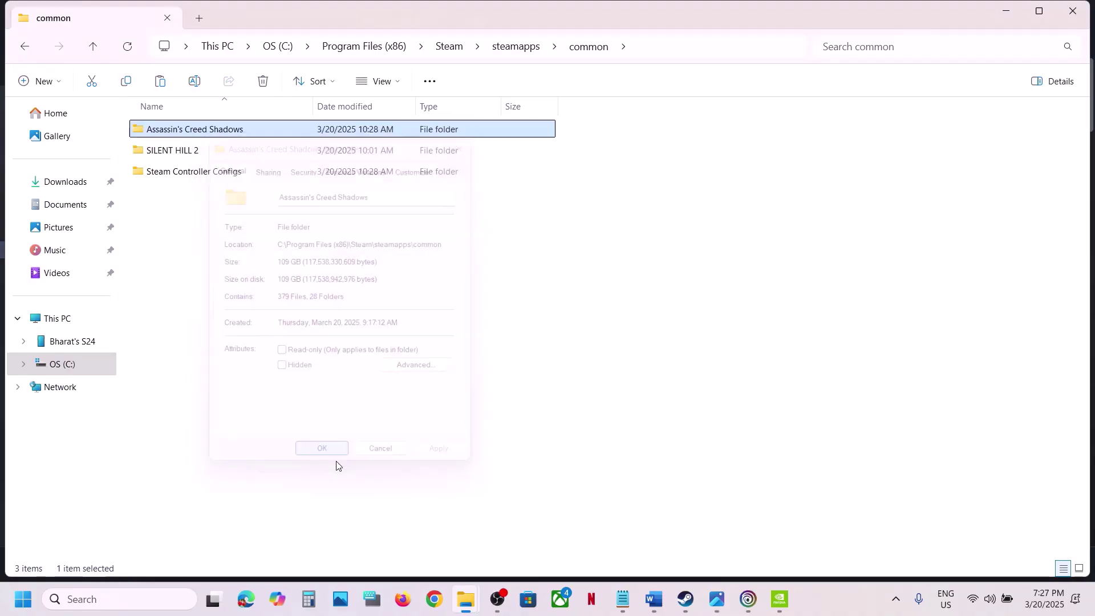
- Open the game folder and confirm ACShadows.exe's read-only attribute is off
double_click(209, 135)
left_click(191, 341)
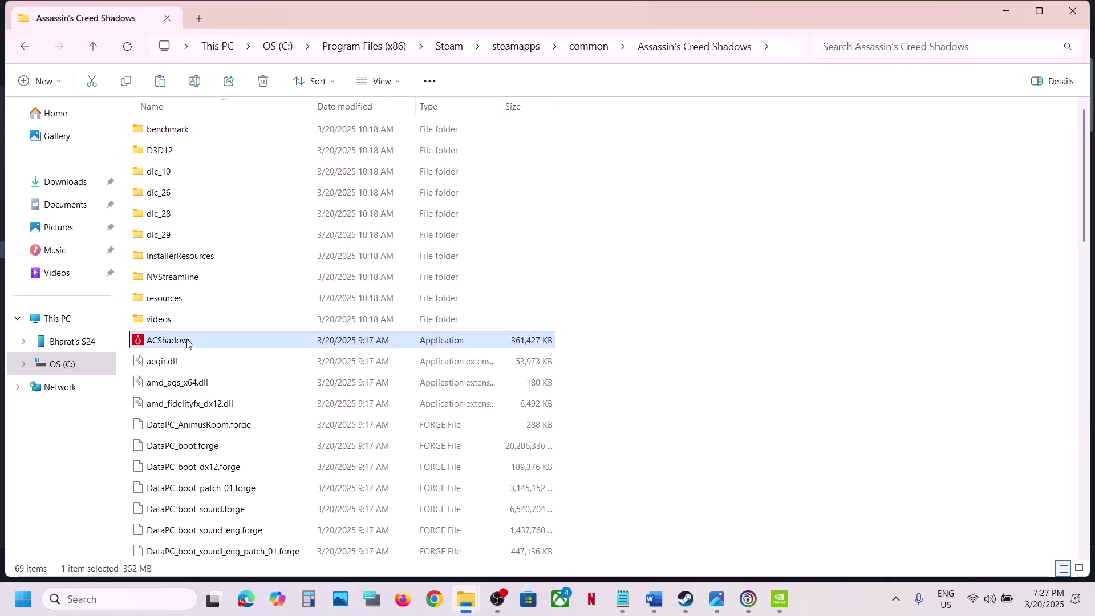
right_click(188, 342)
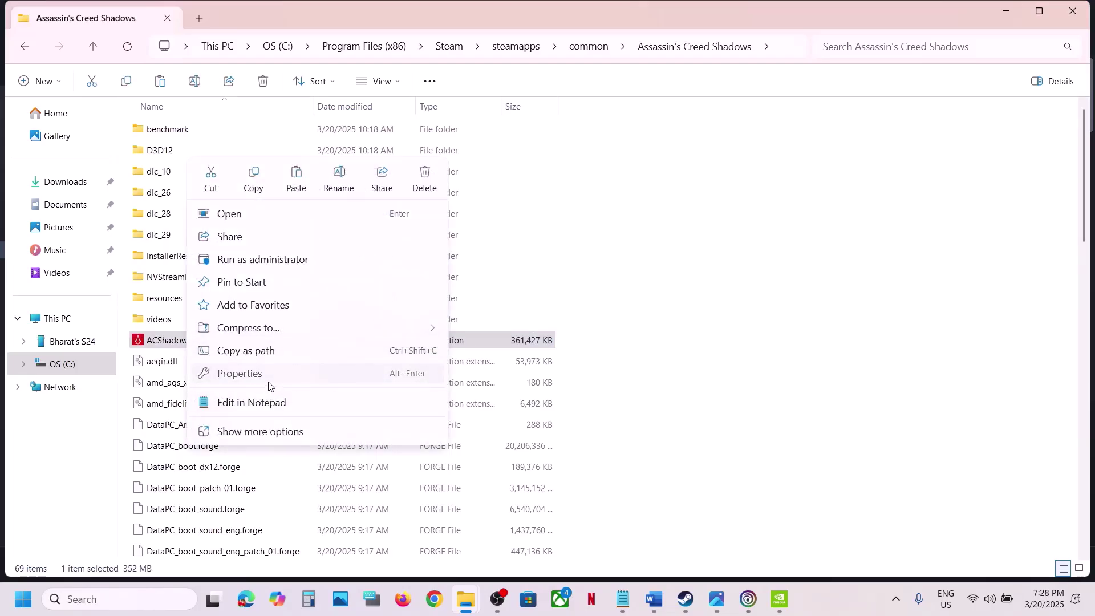
left_click(251, 373)
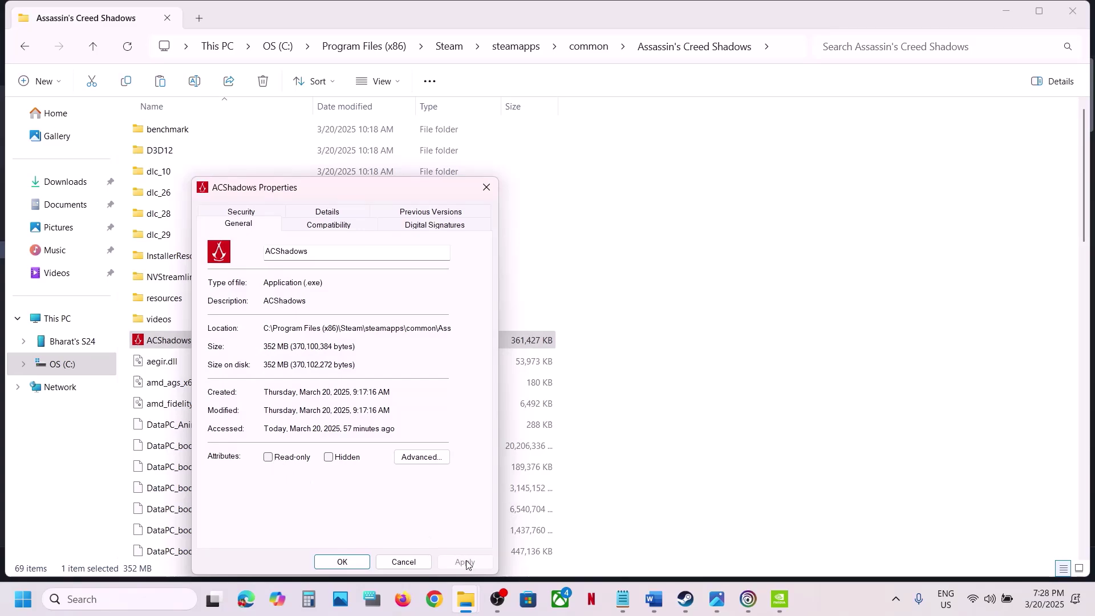
left_click(354, 563)
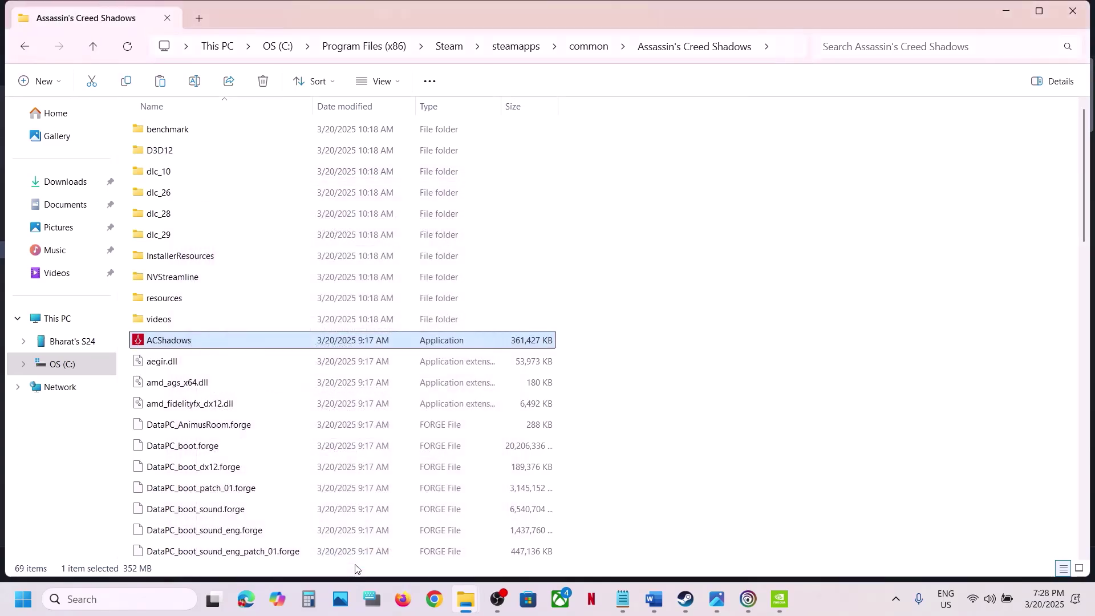
- Enable 'Run this program as an administrator' in ACShadows.exe's compatibility settings
right_click(216, 344)
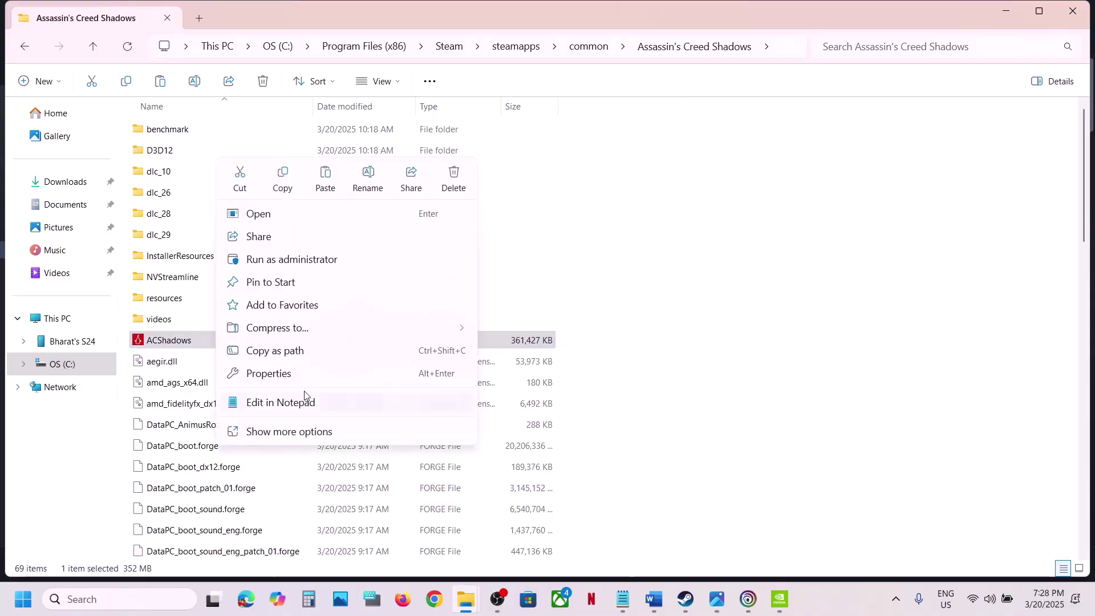
left_click(279, 376)
left_click(360, 225)
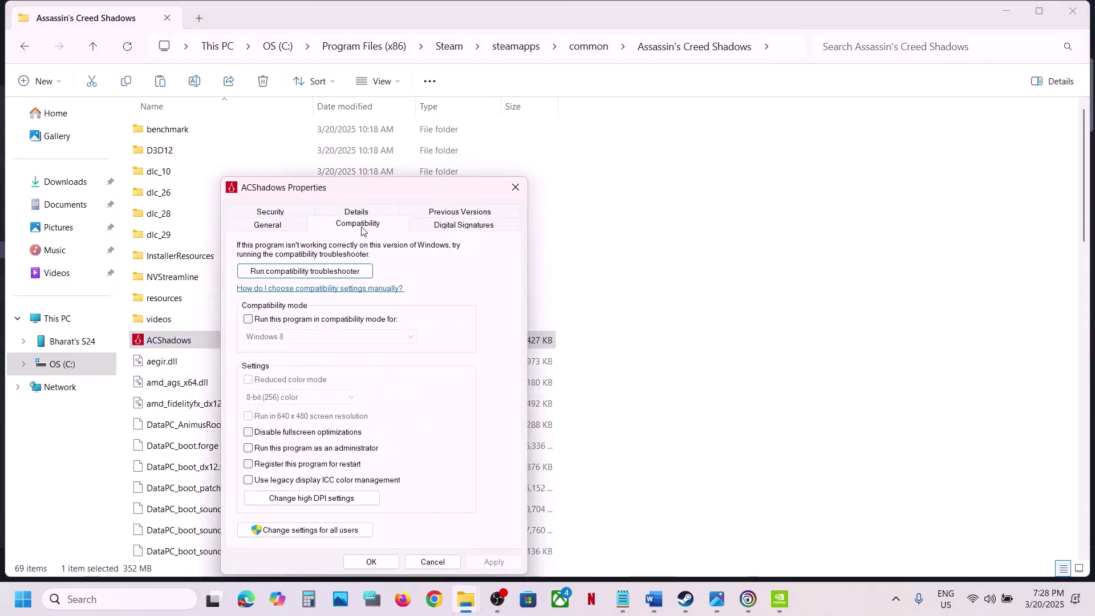
left_click(249, 448)
left_click(492, 562)
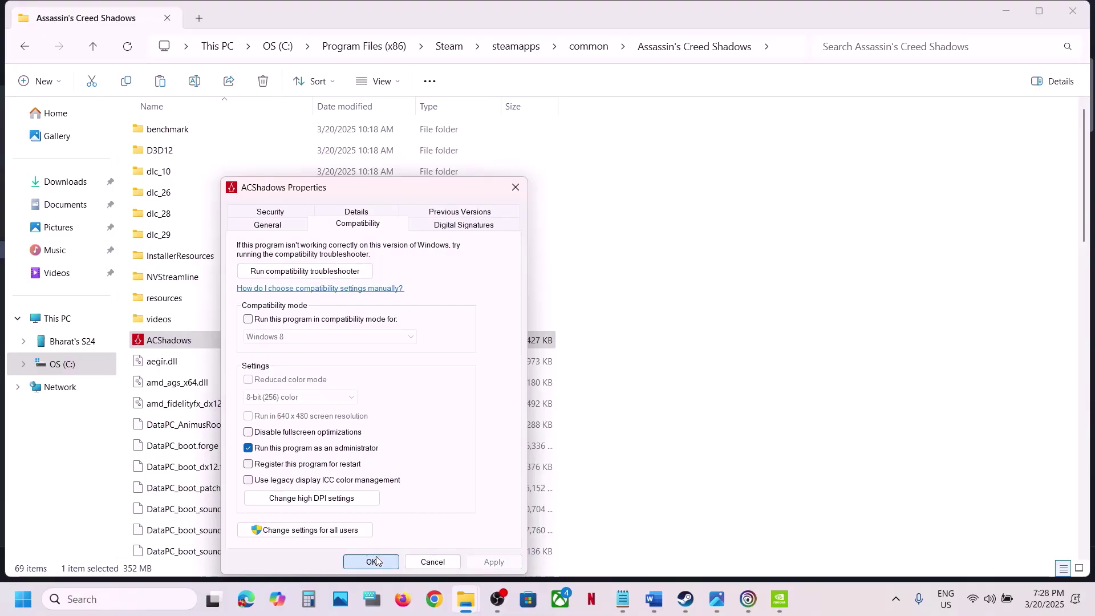
left_click(371, 561)
- Scroll the Word guide to Step 5 and highlight its clean-install instruction and NVIDIA and AMD driver links
key("alt+Tab")
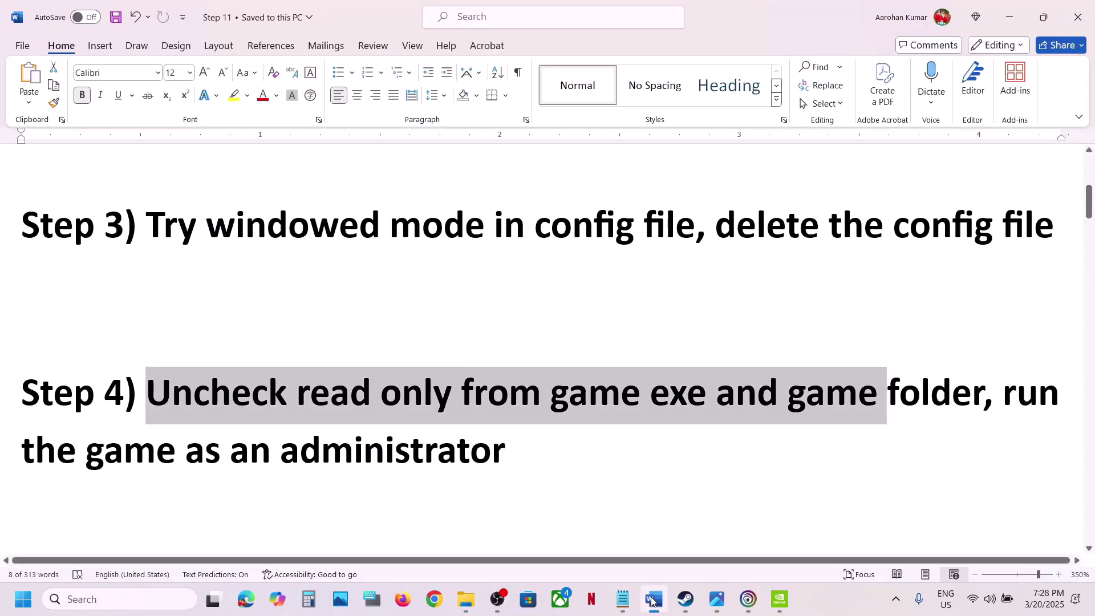
scroll(512, 492, "down", 2)
scroll(512, 492, "down", 5)
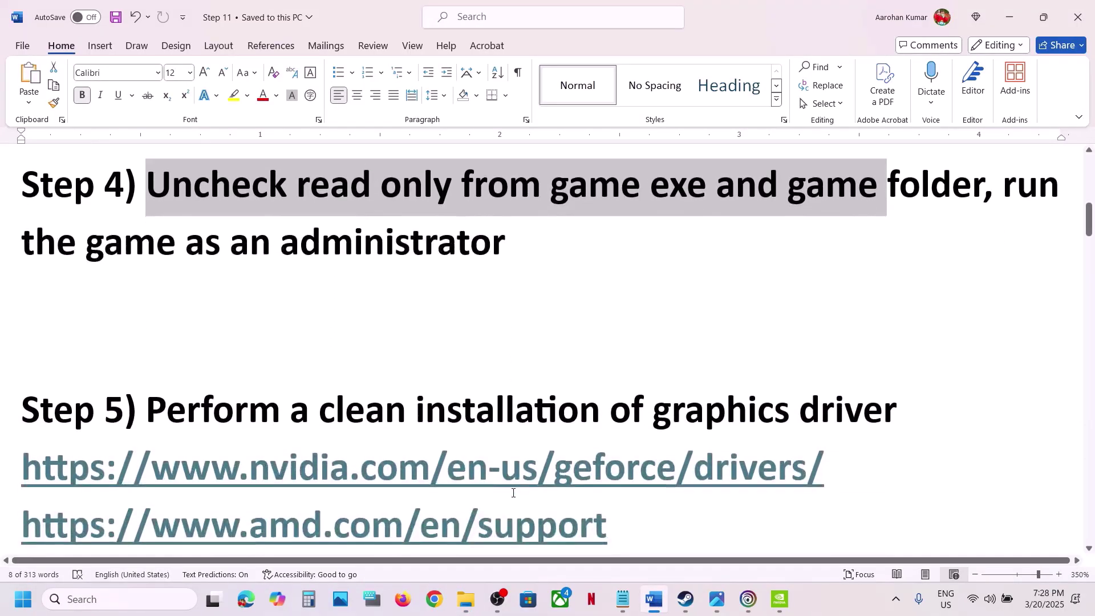
left_click_drag(165, 318, 900, 321)
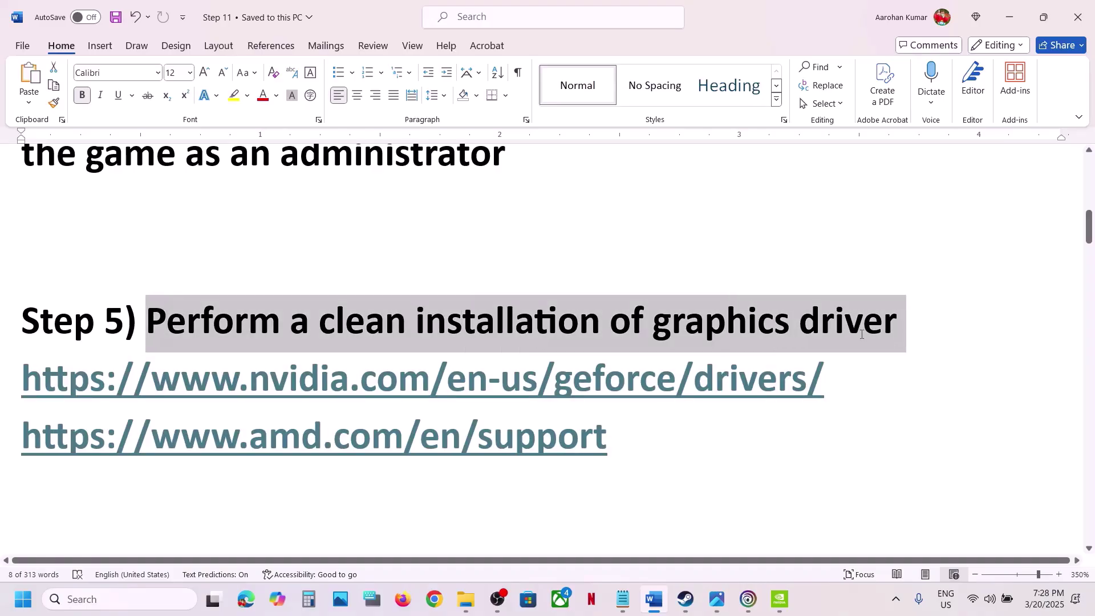
left_click_drag(200, 388, 641, 388)
left_click_drag(181, 442, 381, 447)
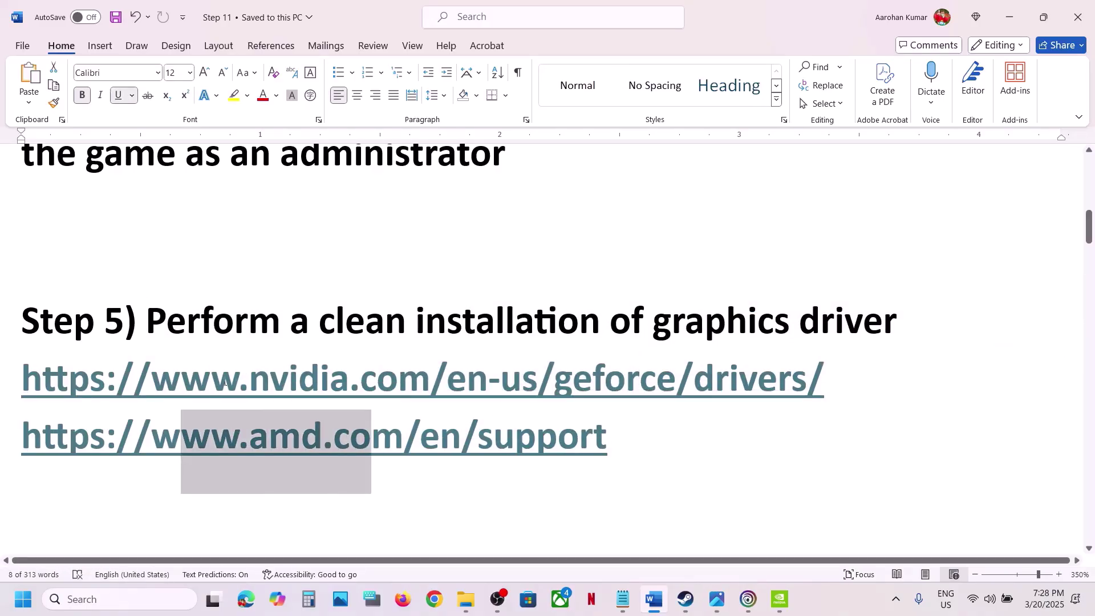
left_click_drag(209, 381, 567, 380)
left_click(568, 381)
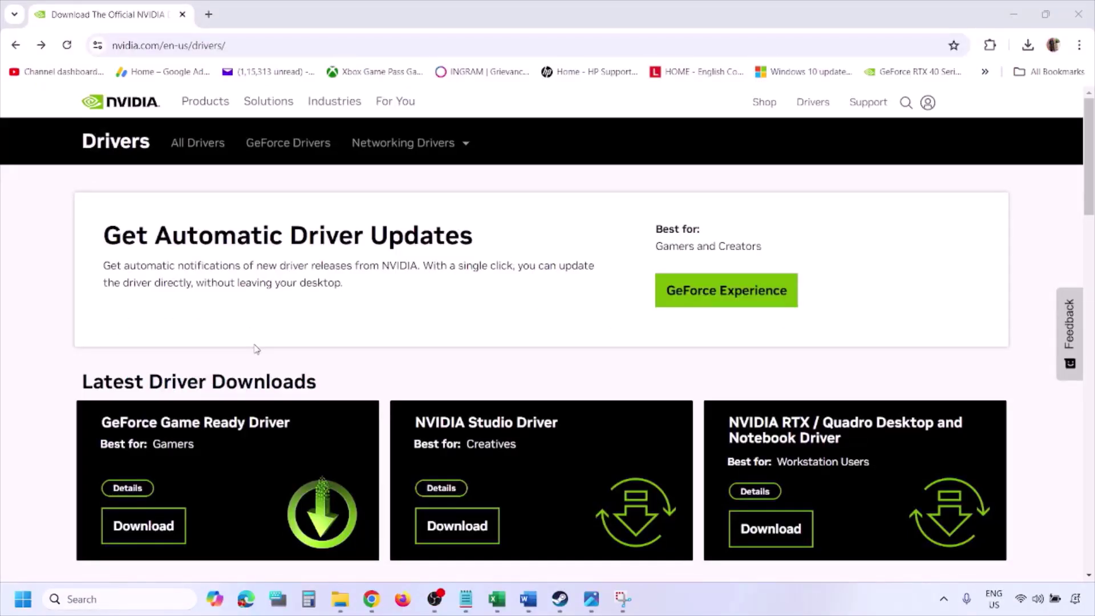
- Search NVIDIA drivers for the GeForce RTX 3050 Laptop GPU with Windows 11 kept as the OS
scroll(255, 348, "down", 10)
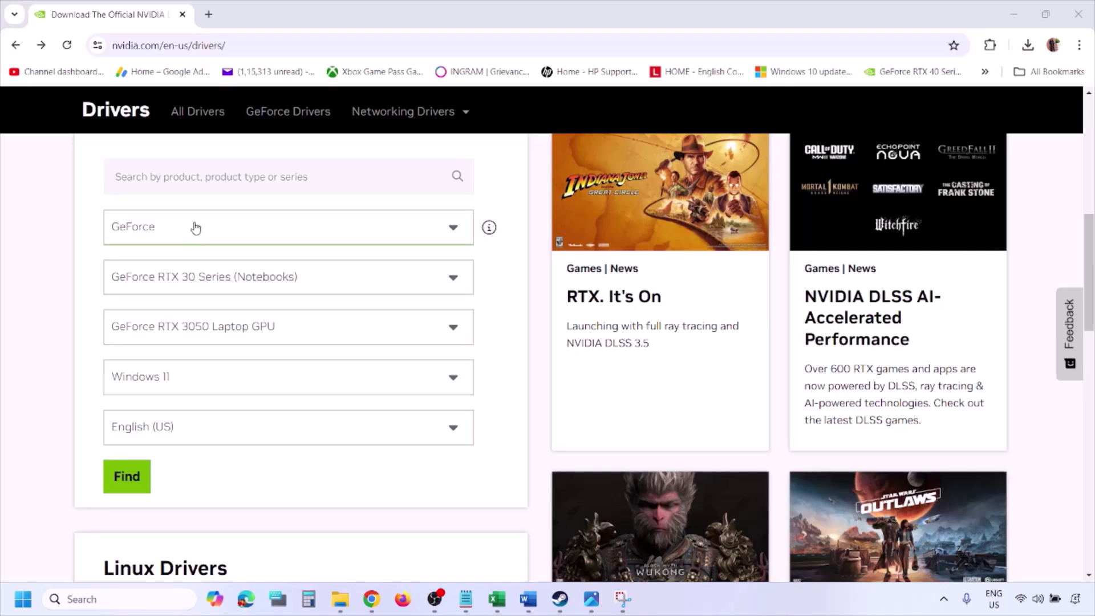
left_click(180, 379)
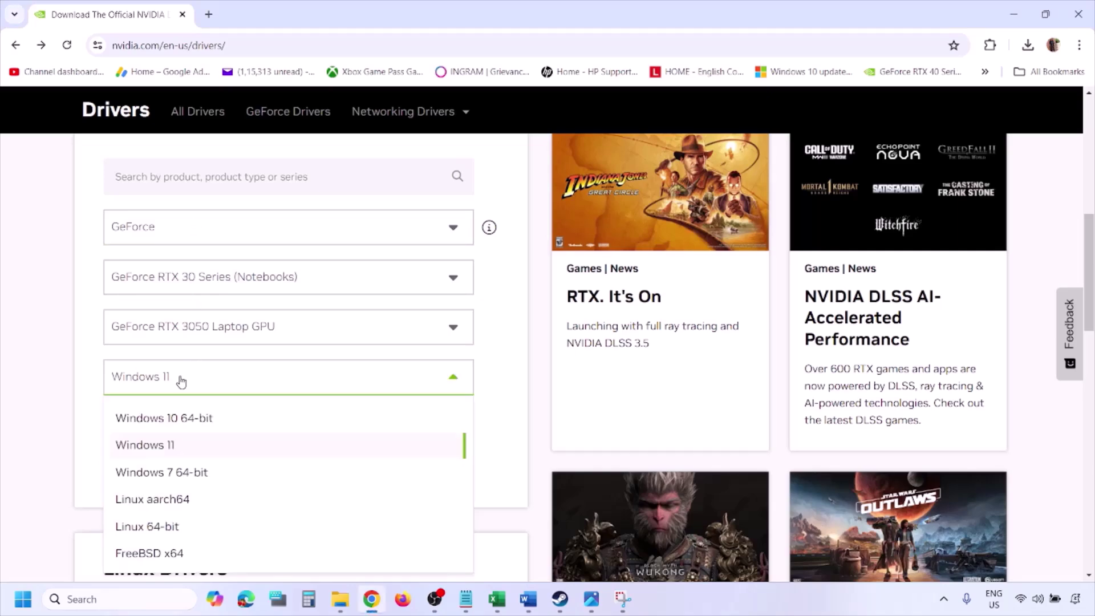
left_click(160, 451)
left_click(130, 481)
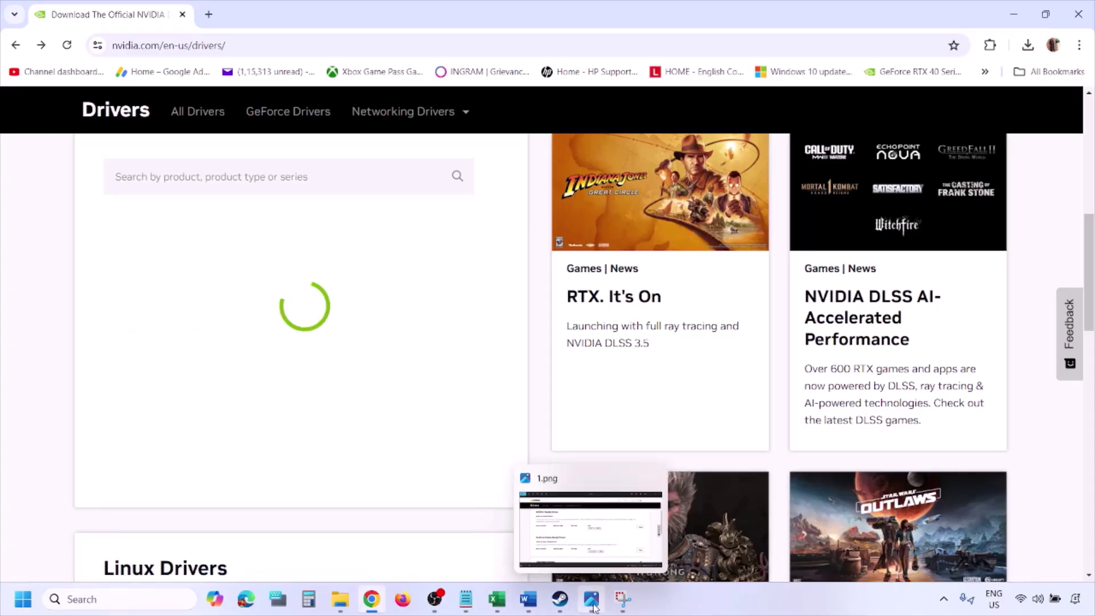
- Step through screenshots 1.png to 5.png, from the driver download page to the custom installation options
left_click(593, 607)
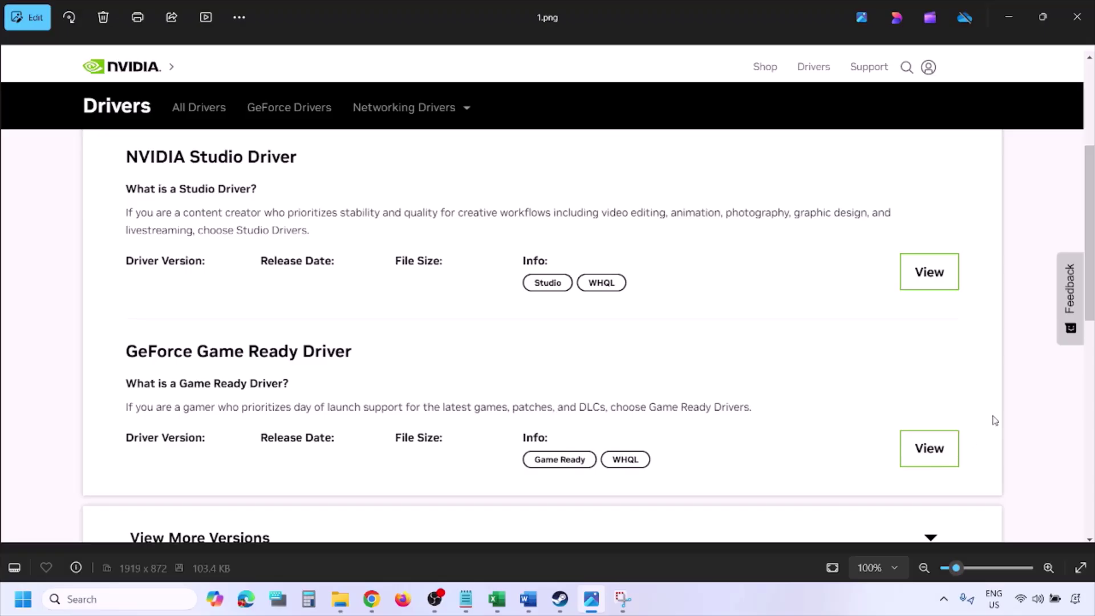
key("Right")
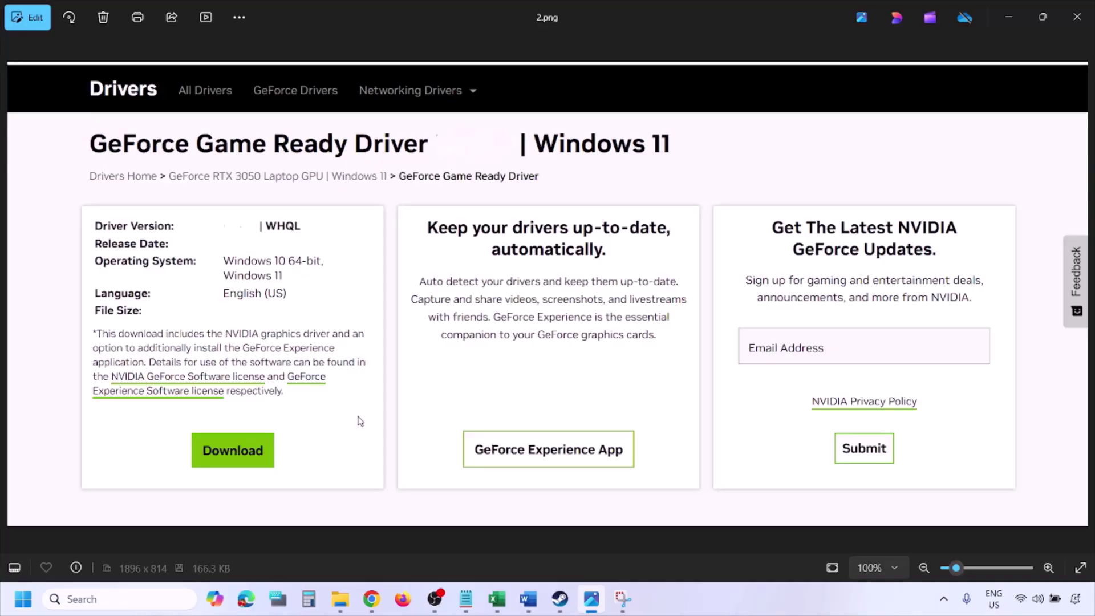
key("Right")
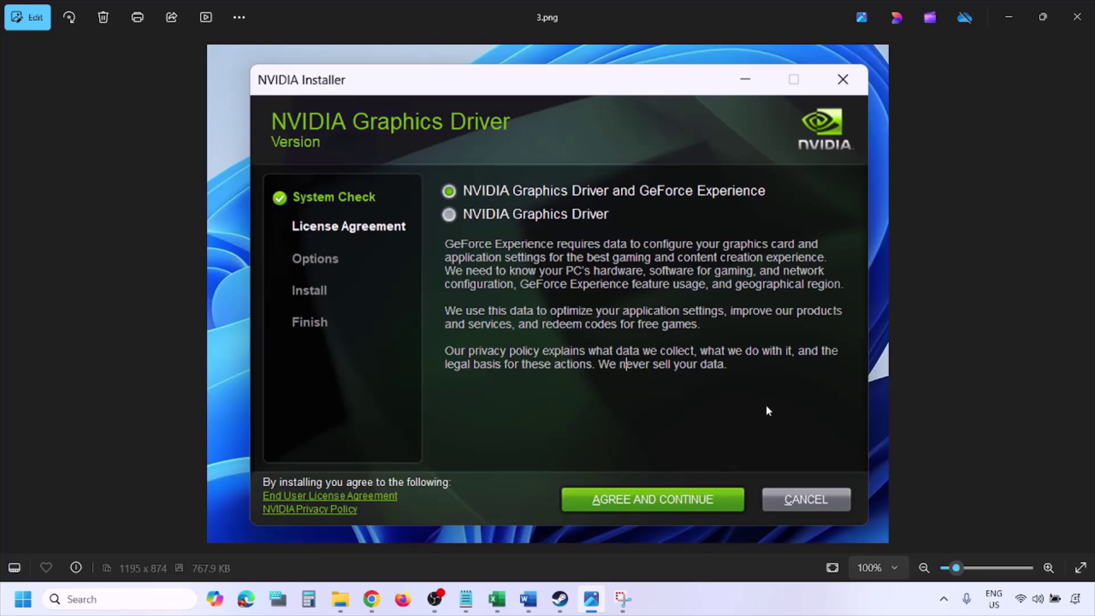
key("Right")
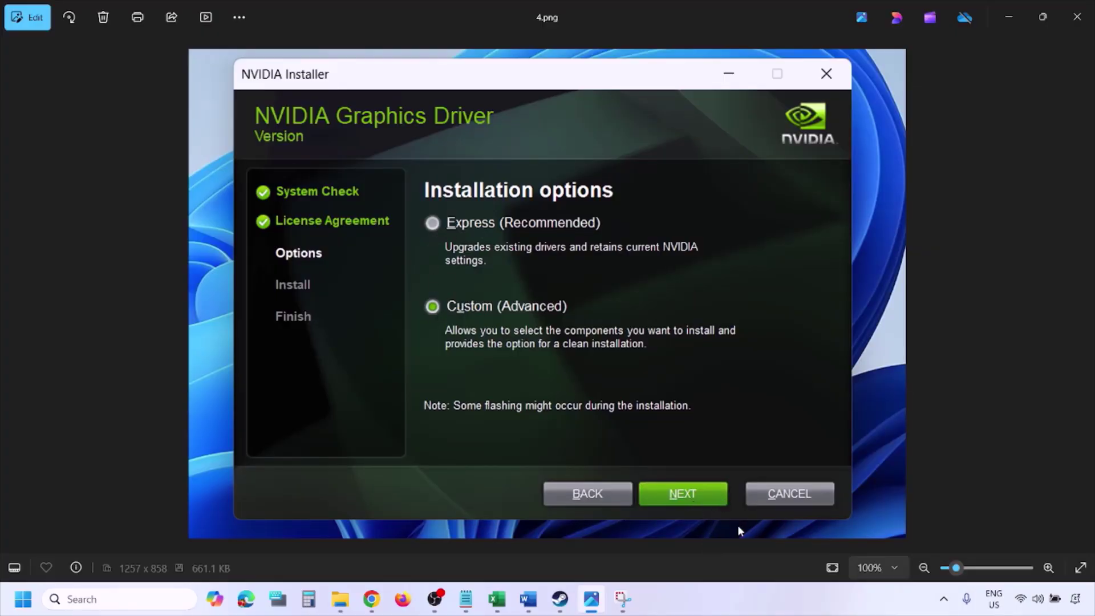
key("Right")
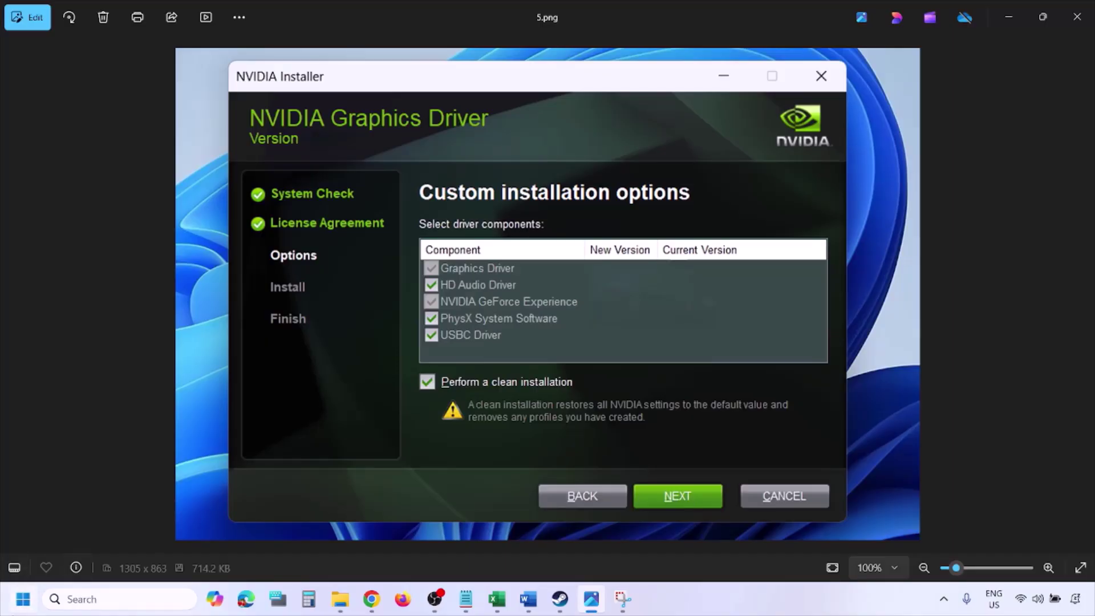
- Show the Restart option in the Start menu's Power choices, then dismiss it
left_click(22, 598)
left_click(414, 550)
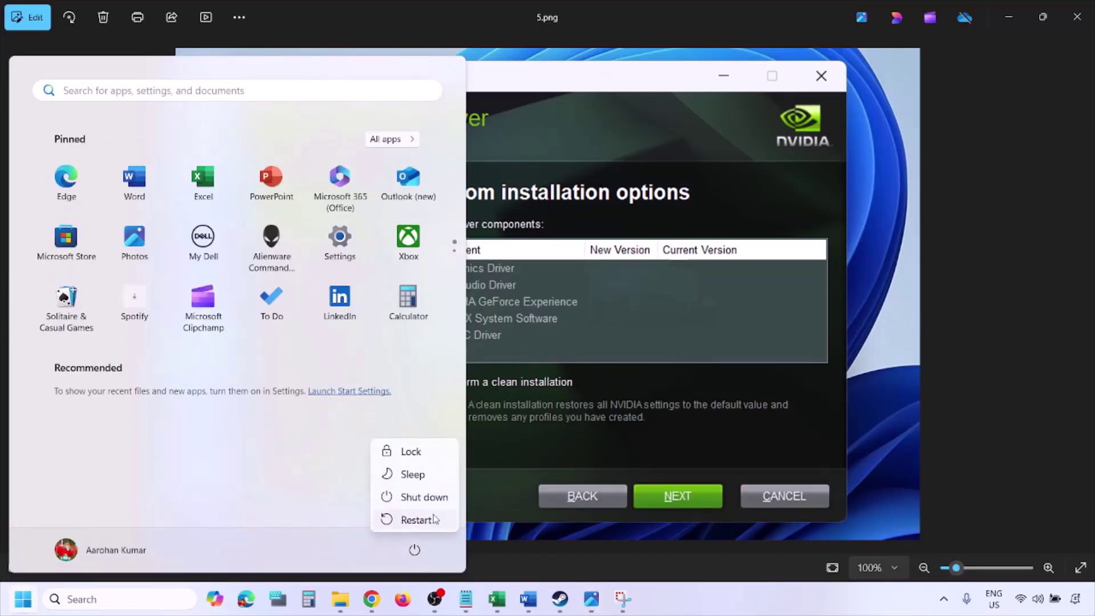
key("Escape")
key("Escape")
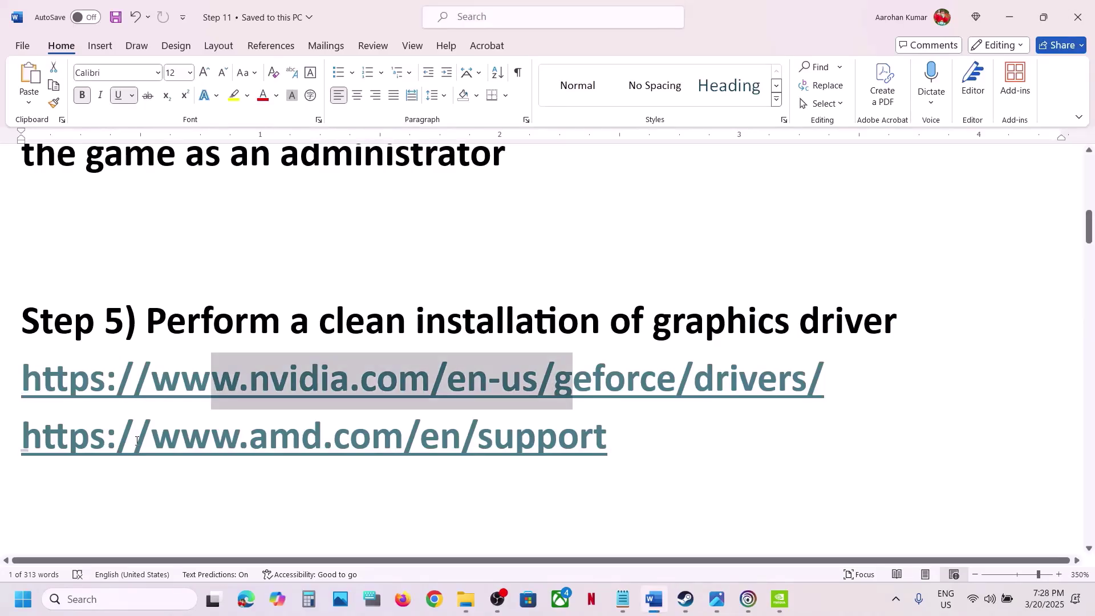
left_click_drag(139, 439, 562, 448)
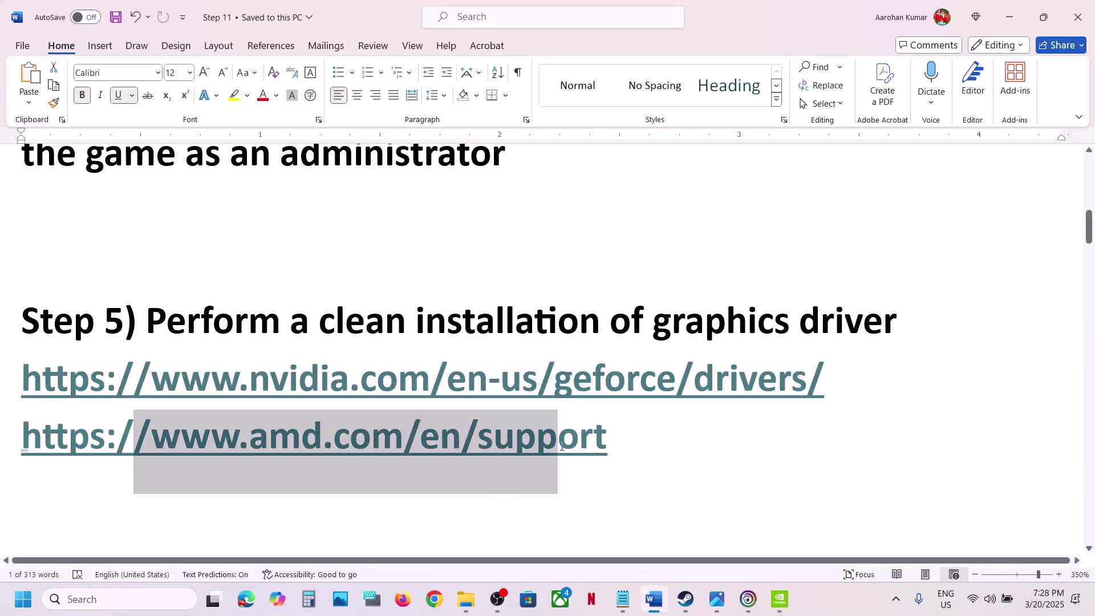
left_click_drag(562, 448, 55, 446)
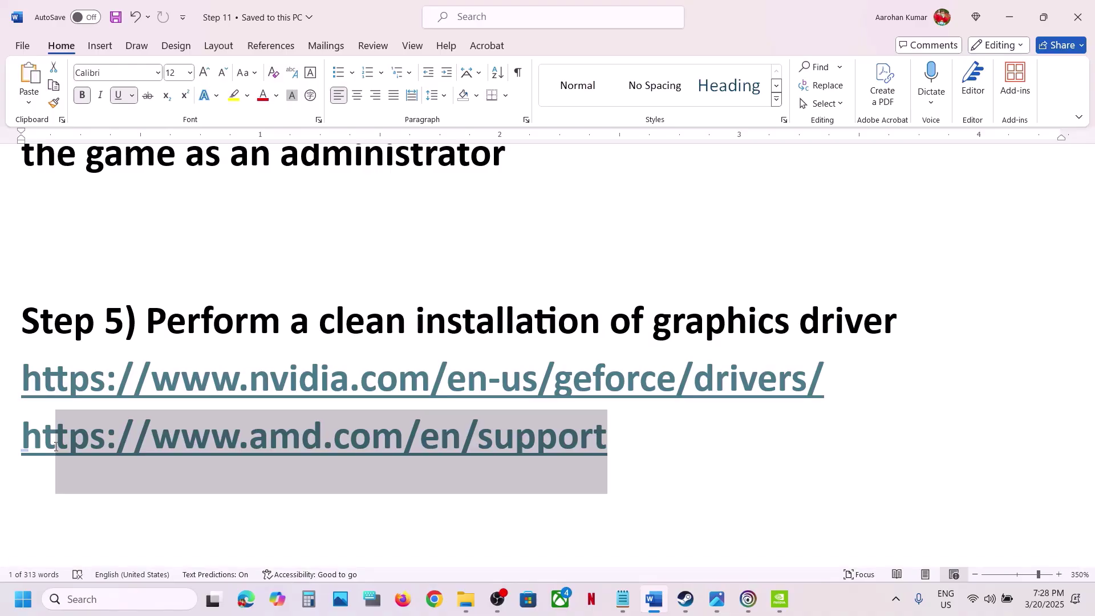
scroll(55, 447, "down", 3)
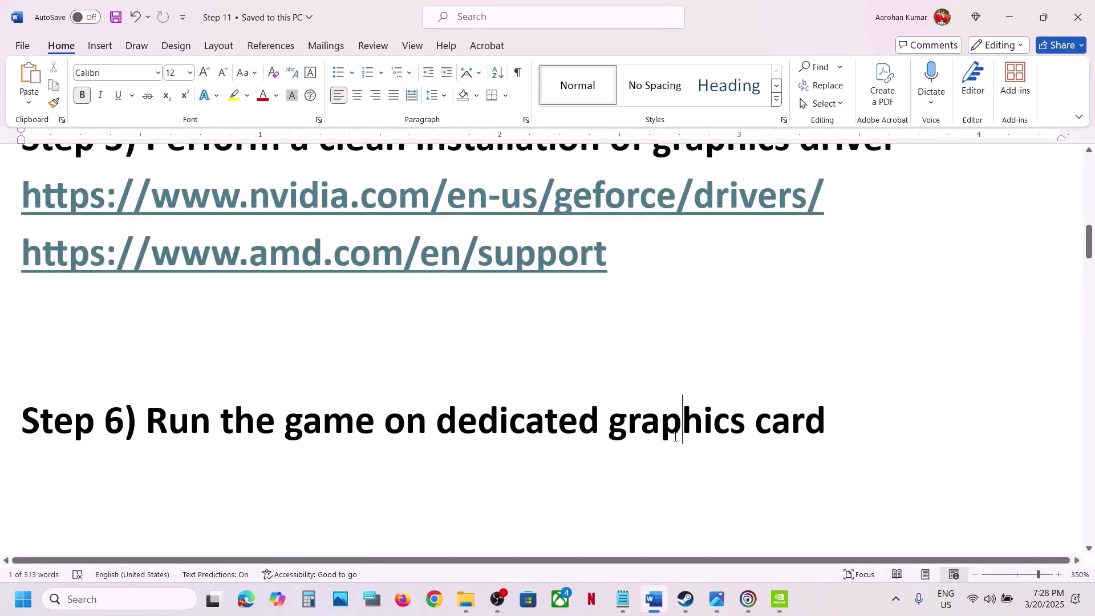
double_click(674, 436)
key("ctrl+c")
- Open the Graphics settings page by searching 'graphics settings'
left_click(116, 600)
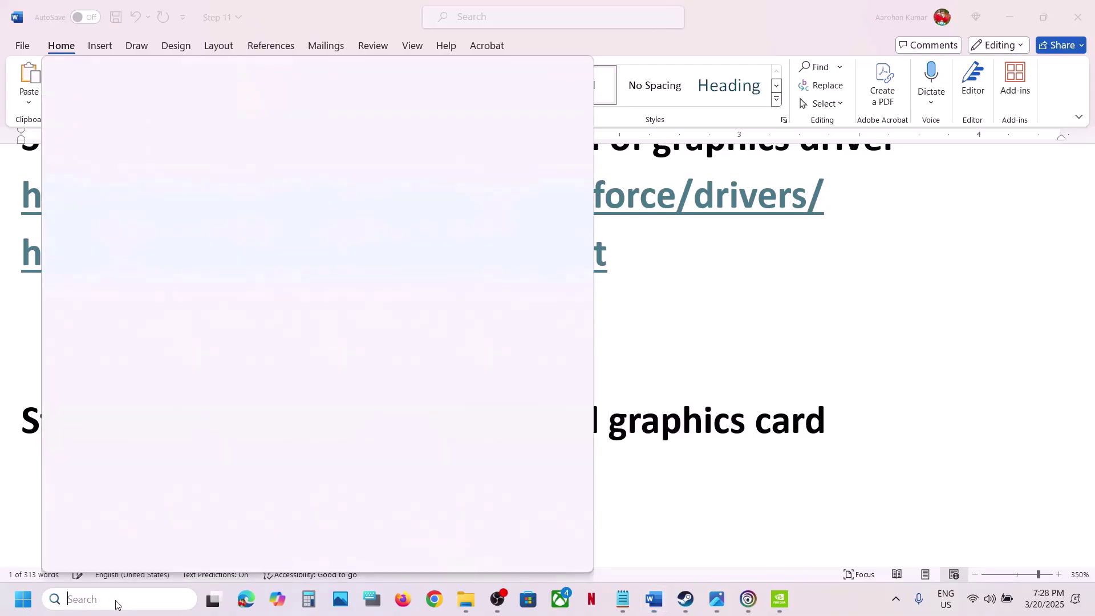
key("ctrl+v")
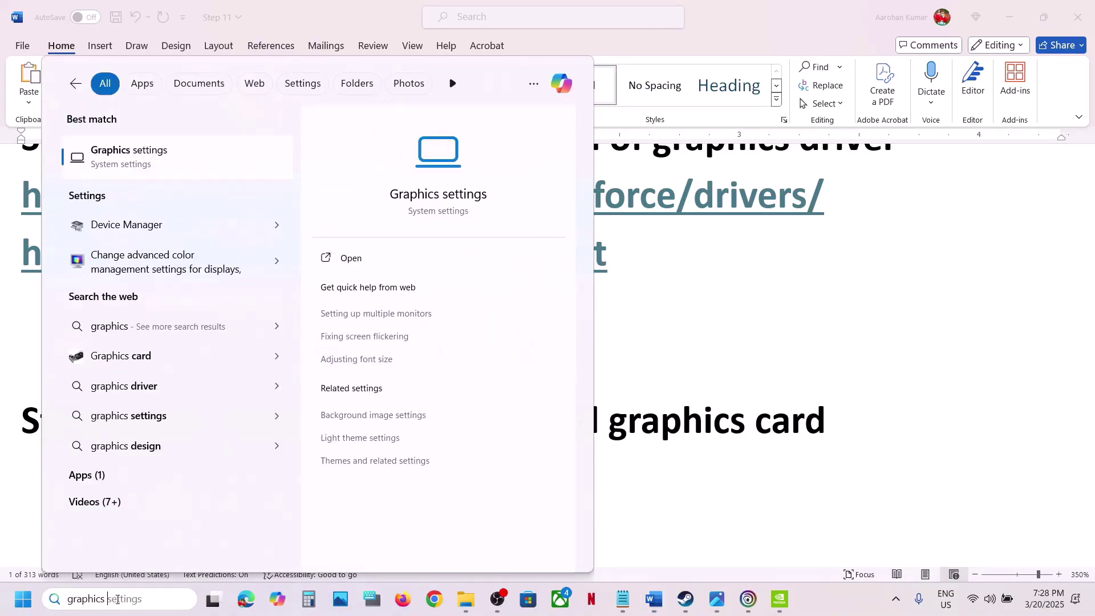
left_click(131, 153)
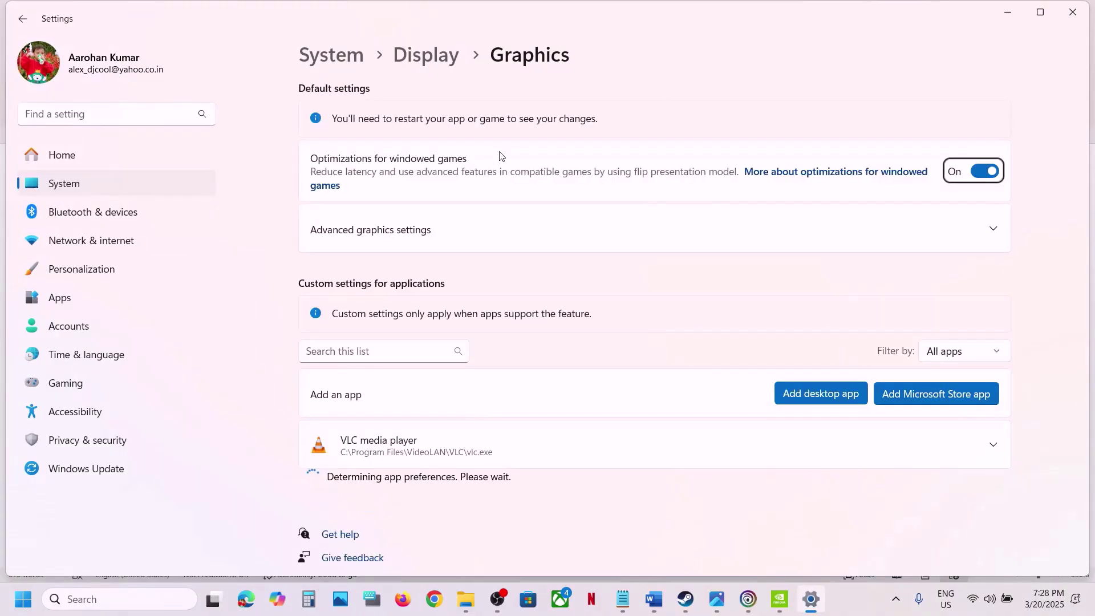
- Start adding a desktop app and browse to C:\Program Files (x86)
left_click(821, 399)
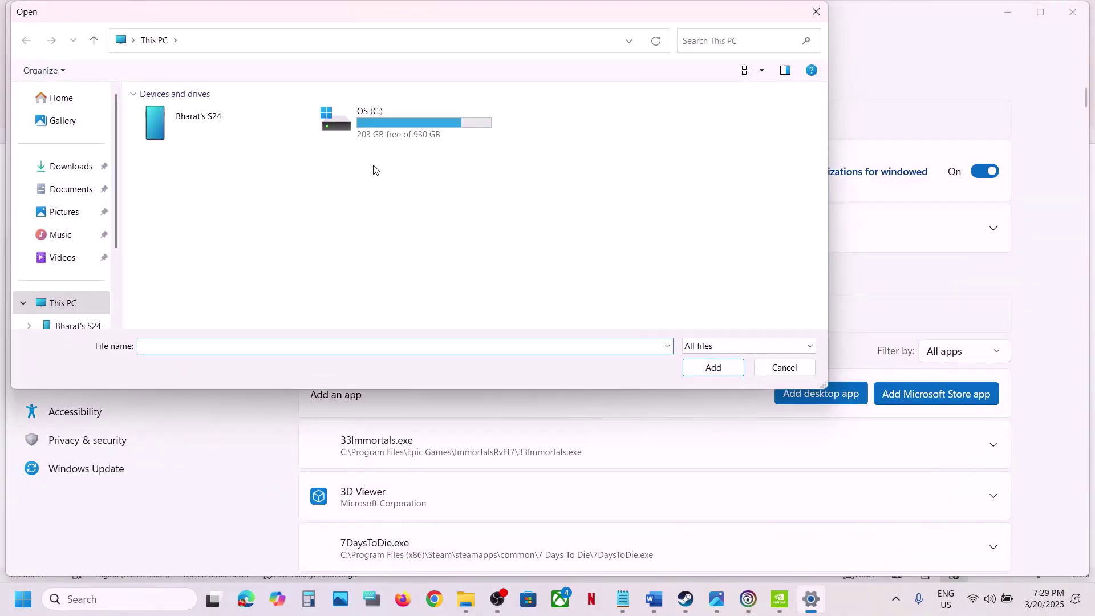
double_click(402, 136)
scroll(215, 271, "down", 3)
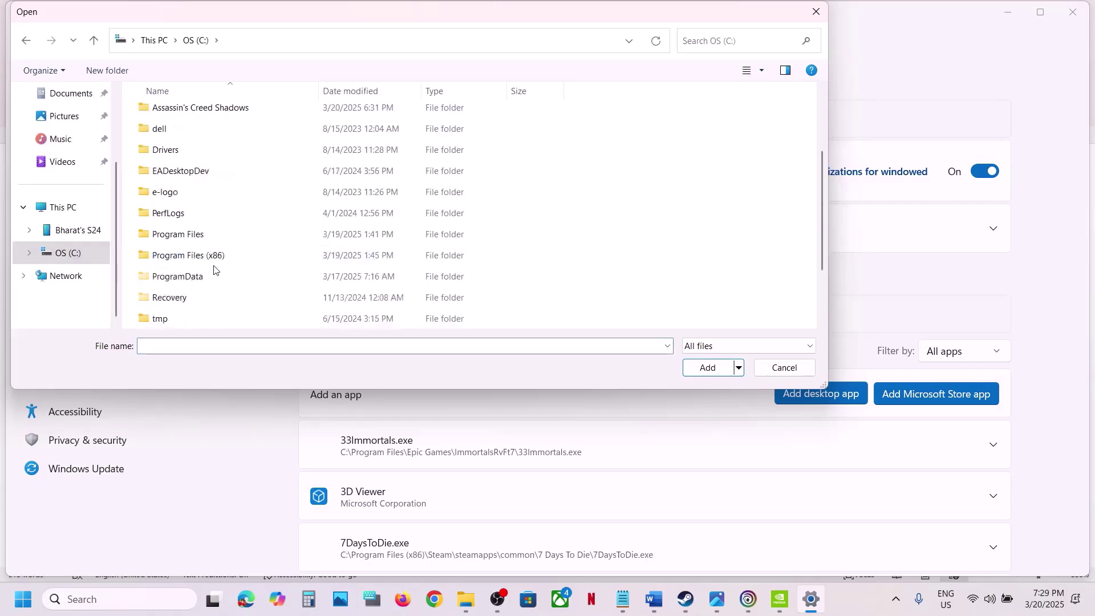
double_click(221, 174)
scroll(234, 175, "down", 5)
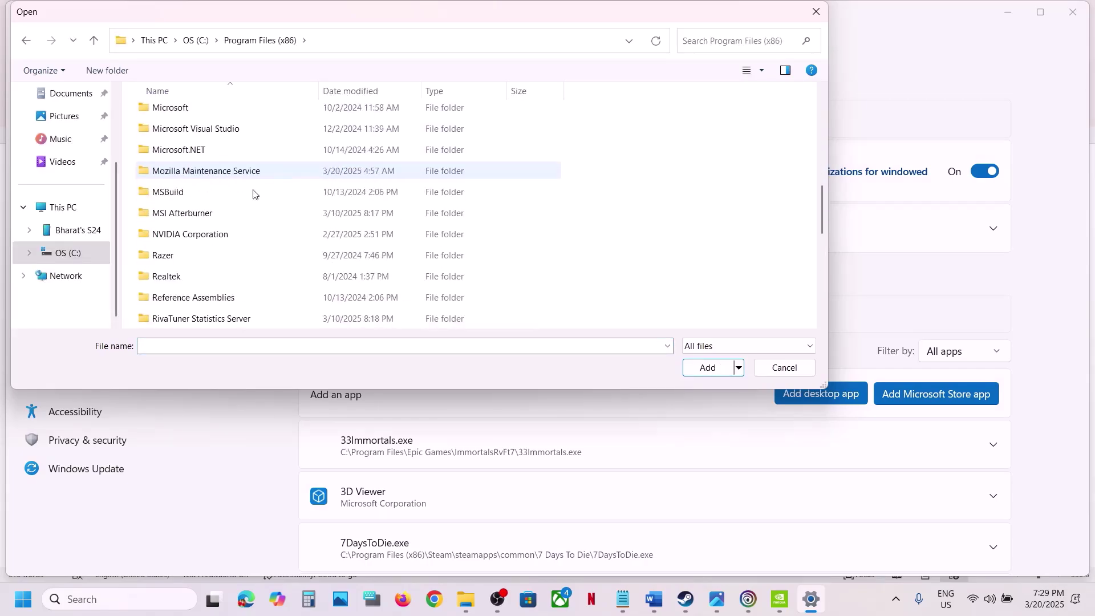
scroll(231, 235, "down", 1)
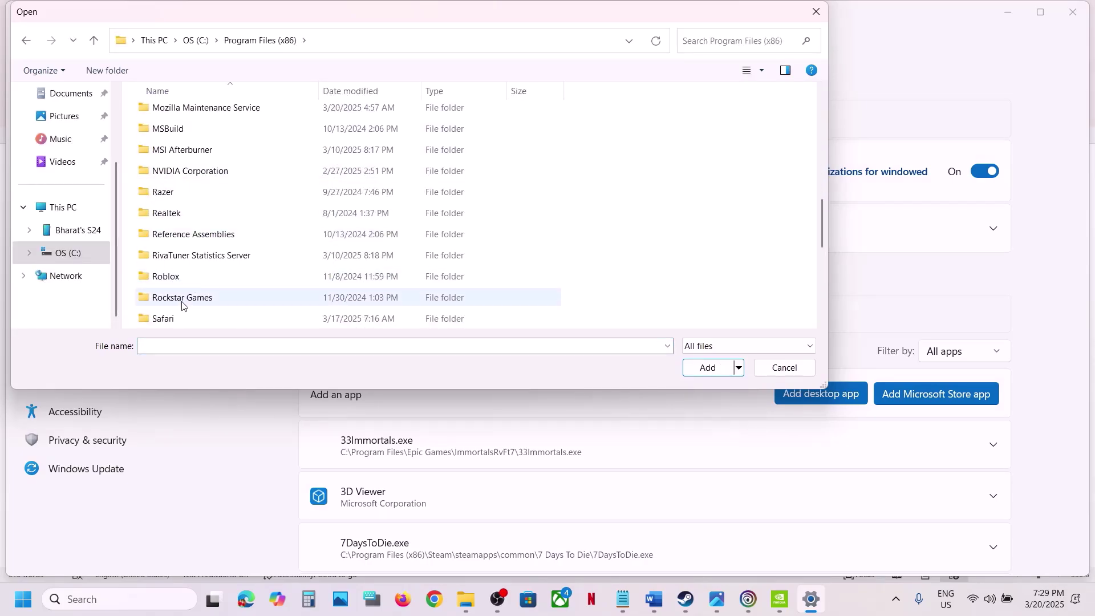
scroll(182, 306, "down", 1)
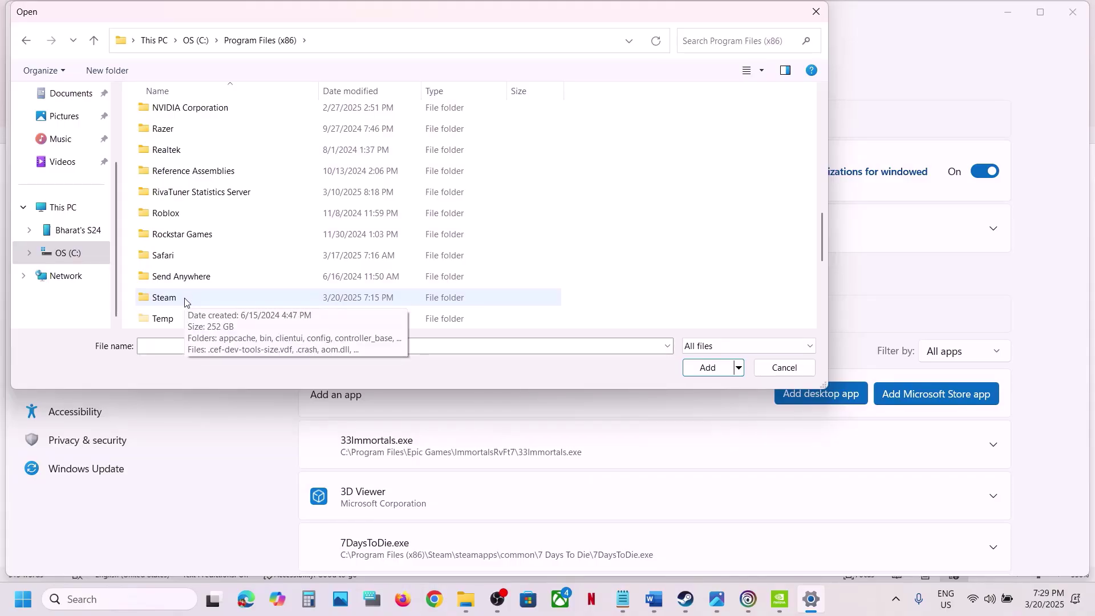
- Add ACShadows from Steam\steamapps\common\Assassin's Creed Shadows to the graphics app list
double_click(184, 297)
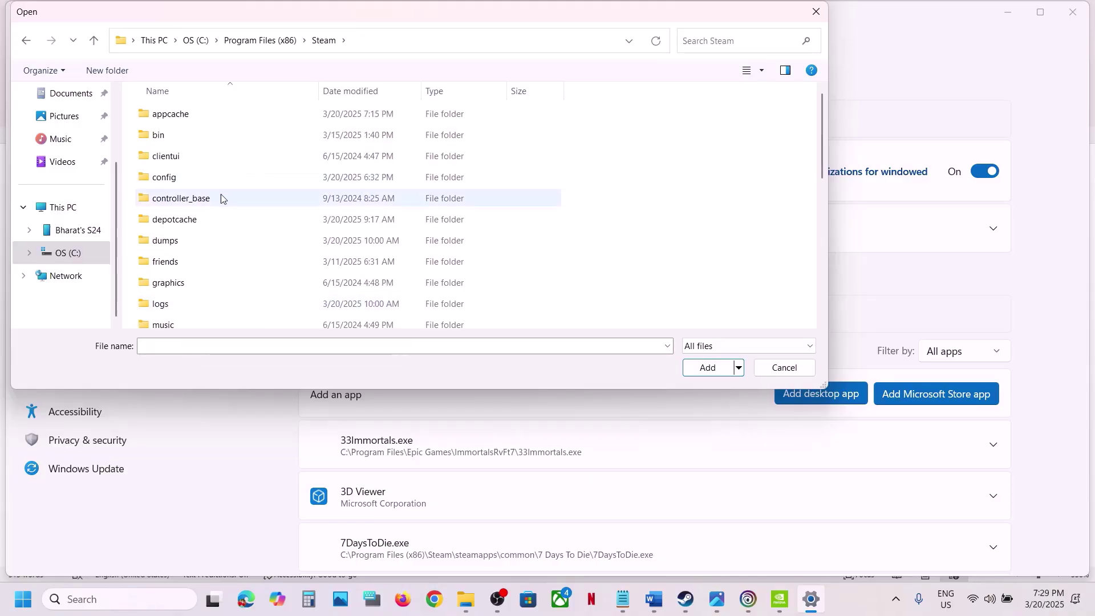
scroll(220, 211, "down", 3)
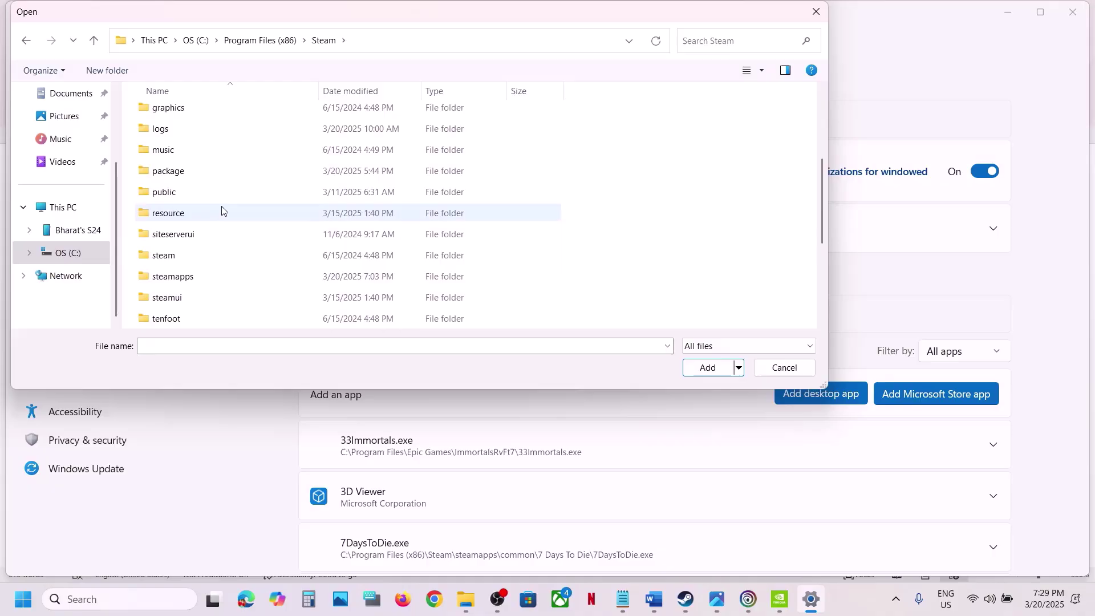
double_click(176, 277)
double_click(190, 114)
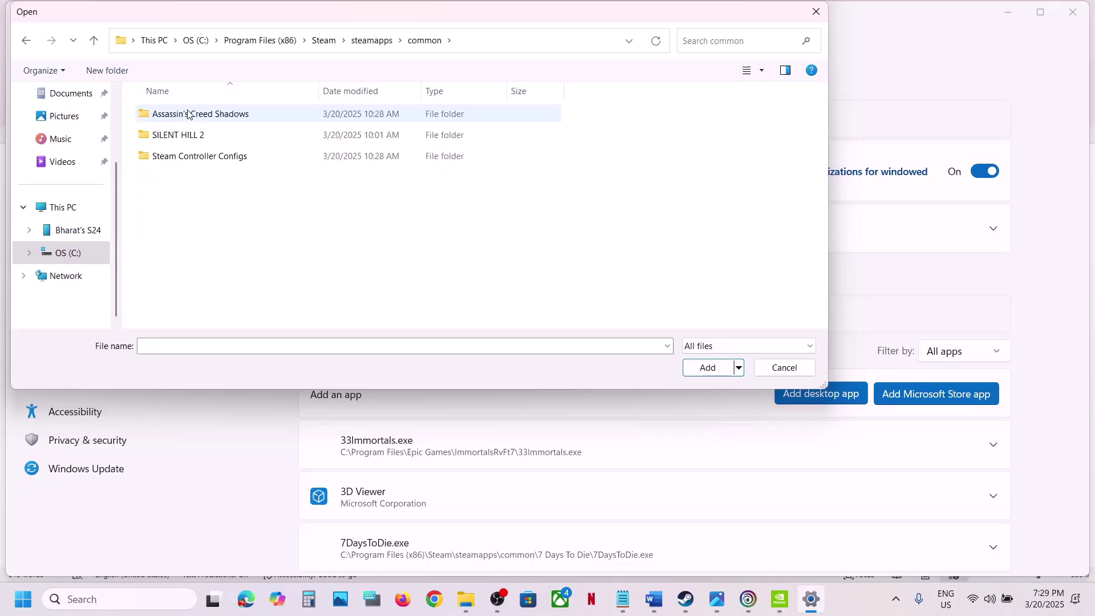
double_click(216, 121)
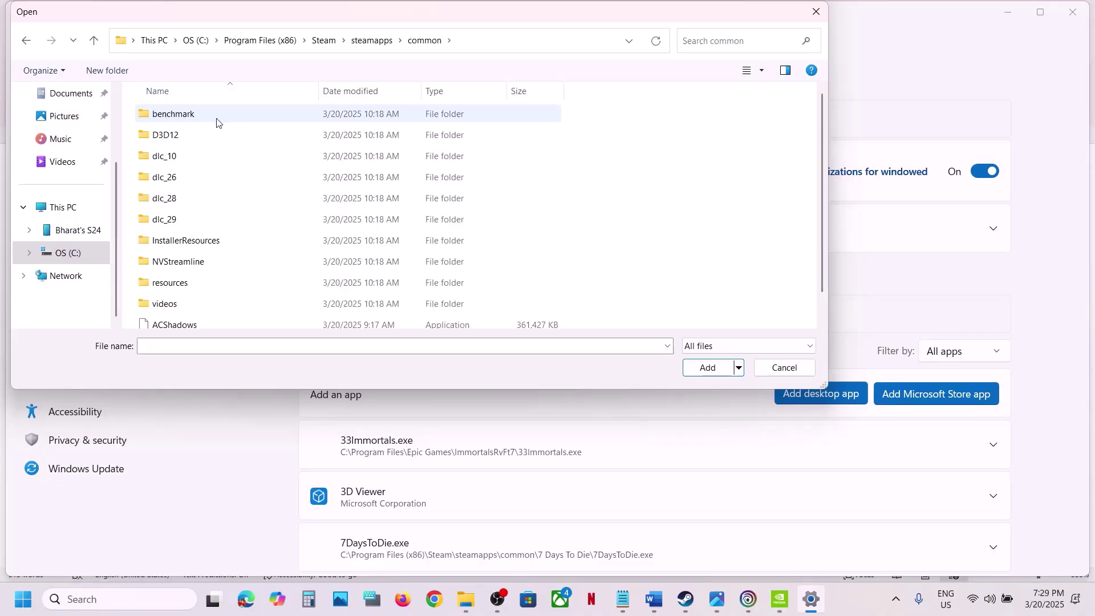
left_click(194, 323)
left_click(704, 368)
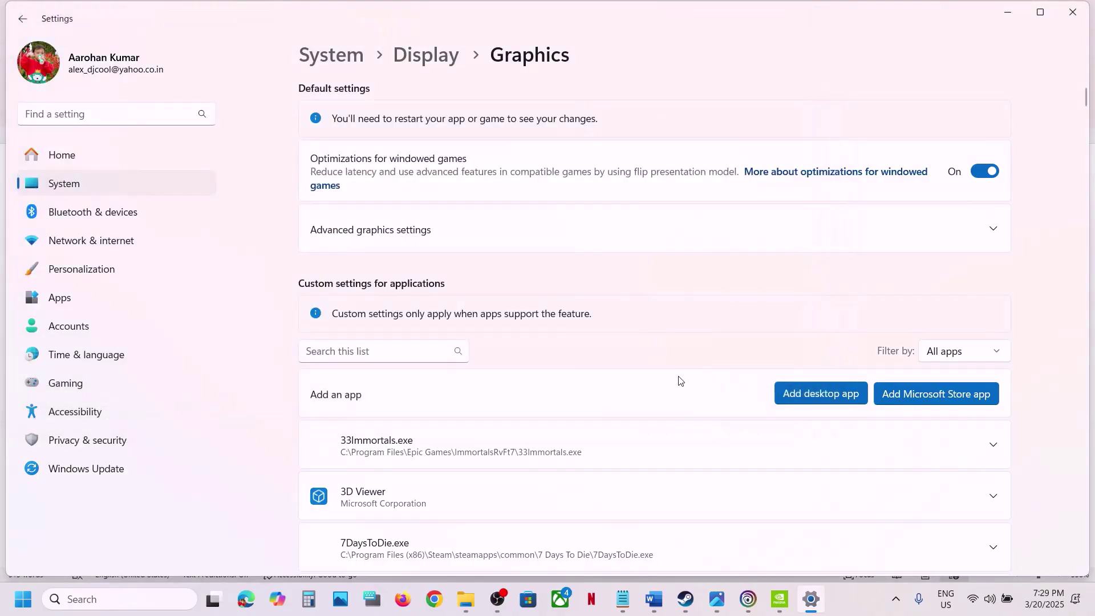
- Set ACShadows' GPU preference to High Performance (NVIDIA GeForce RTX 3050 Laptop GPU) and close Settings
scroll(561, 434, "down", 3)
scroll(561, 433, "down", 1)
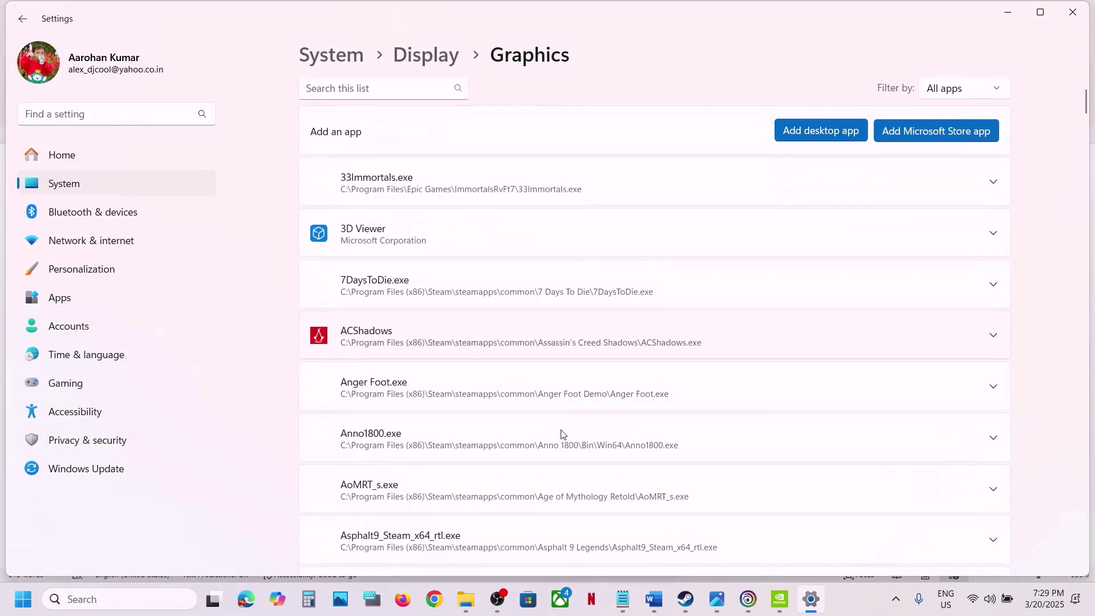
left_click(479, 340)
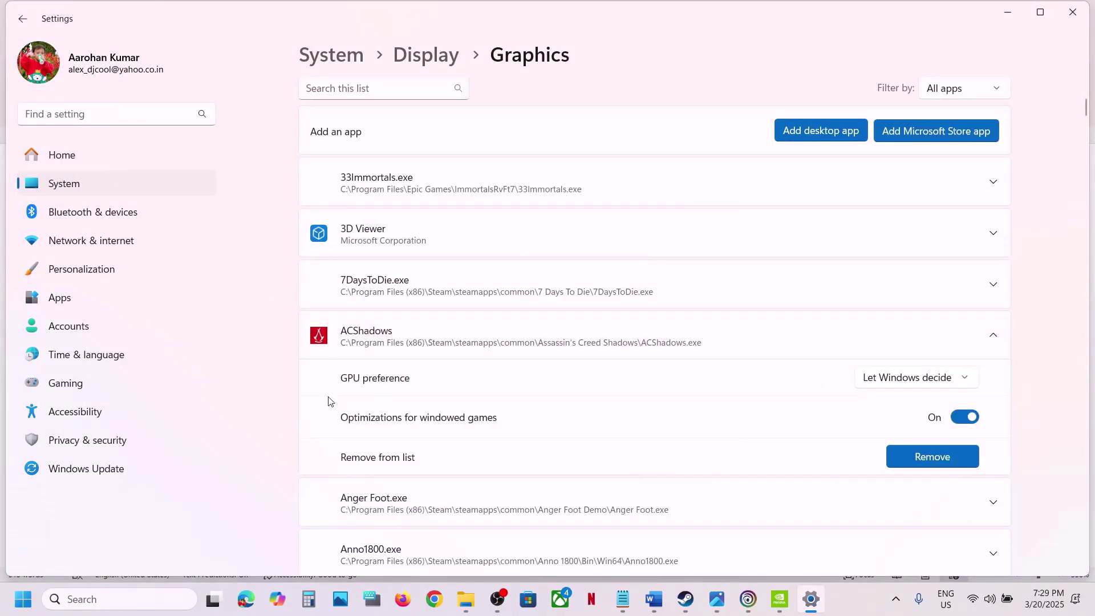
left_click(917, 379)
left_click(929, 431)
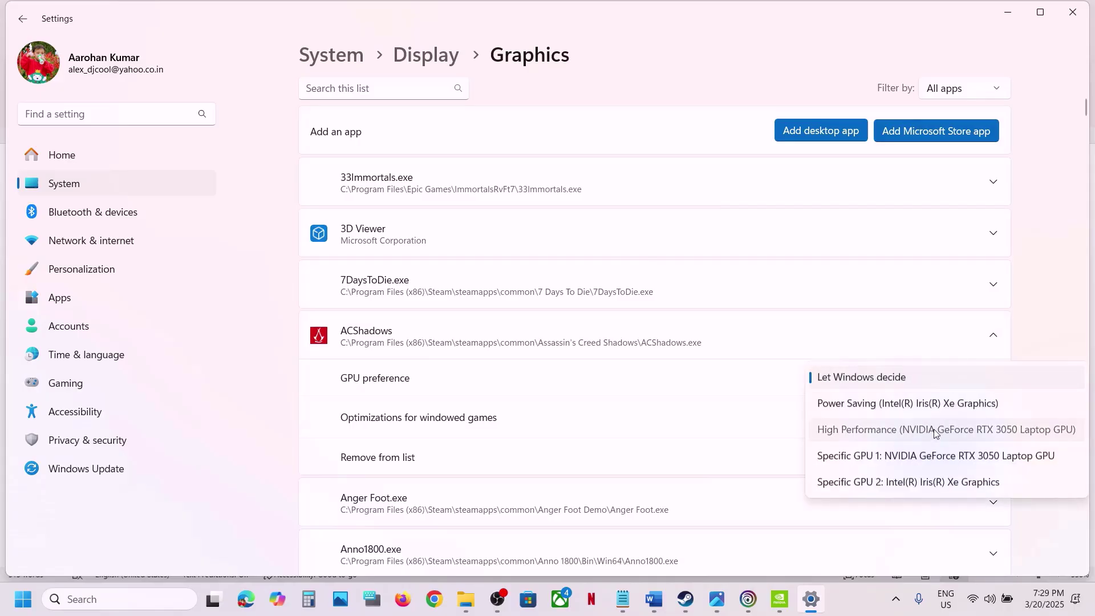
left_click(1073, 17)
scroll(513, 371, "down", 5)
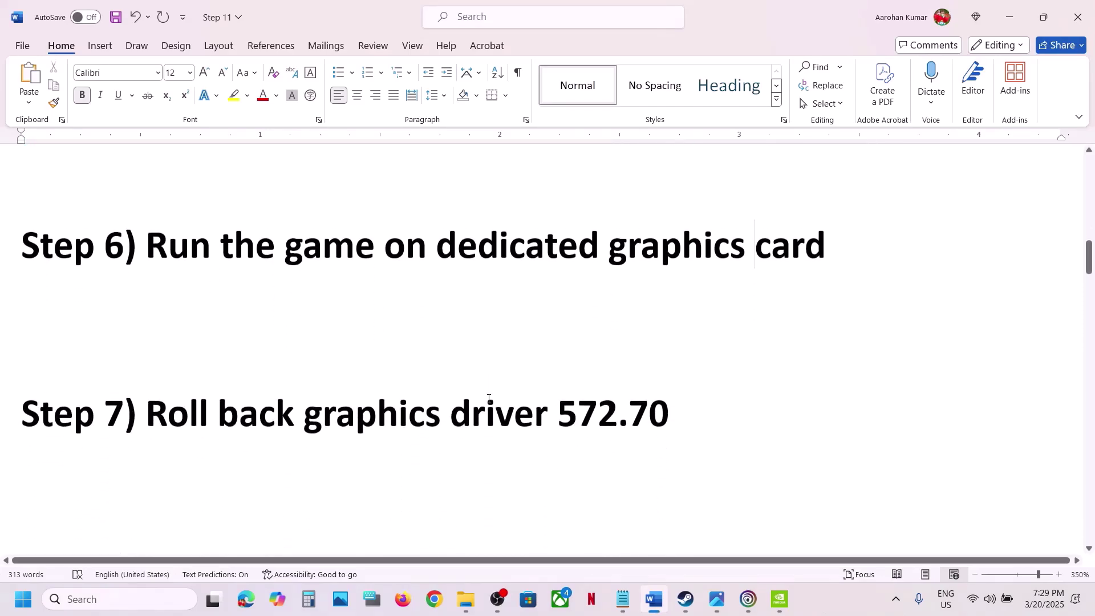
key("ctrl+v")
left_click_drag(326, 401, 660, 399)
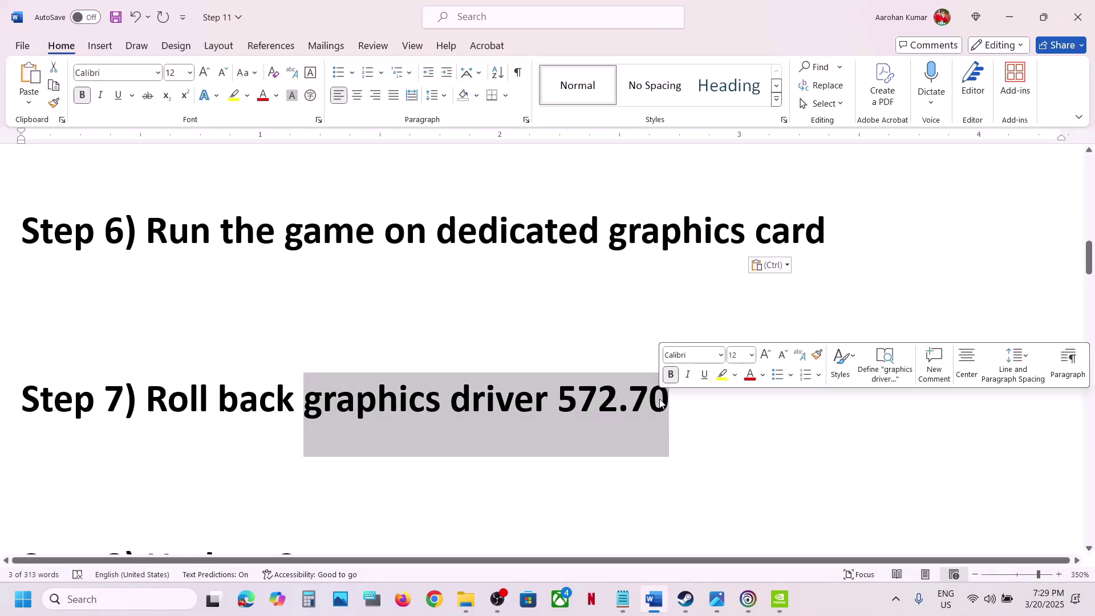
left_click(238, 398)
left_click_drag(162, 404, 548, 402)
left_click(351, 424)
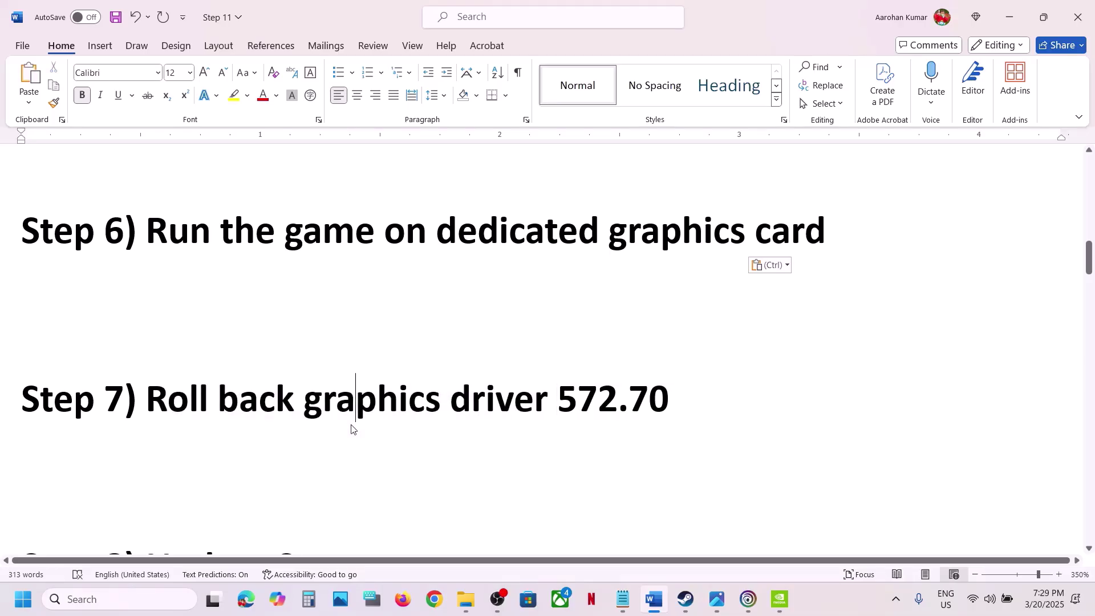
scroll(449, 396, "up", 1)
key("ctrl+v")
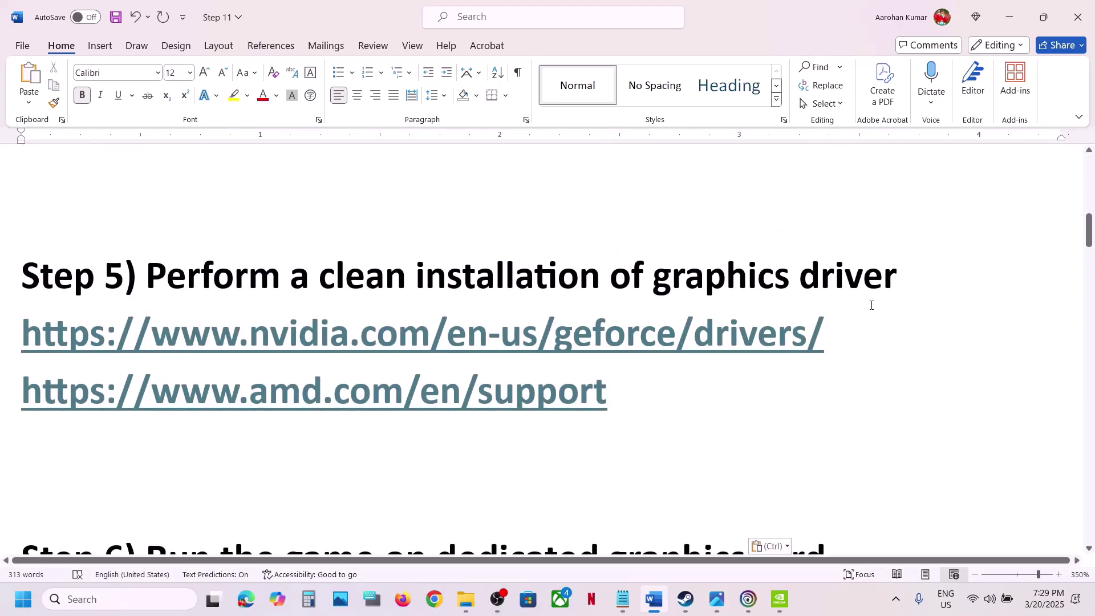
triple_click(853, 320)
key("ctrl+c")
- Load the pasted NVIDIA drivers page in Chrome
left_click(436, 595)
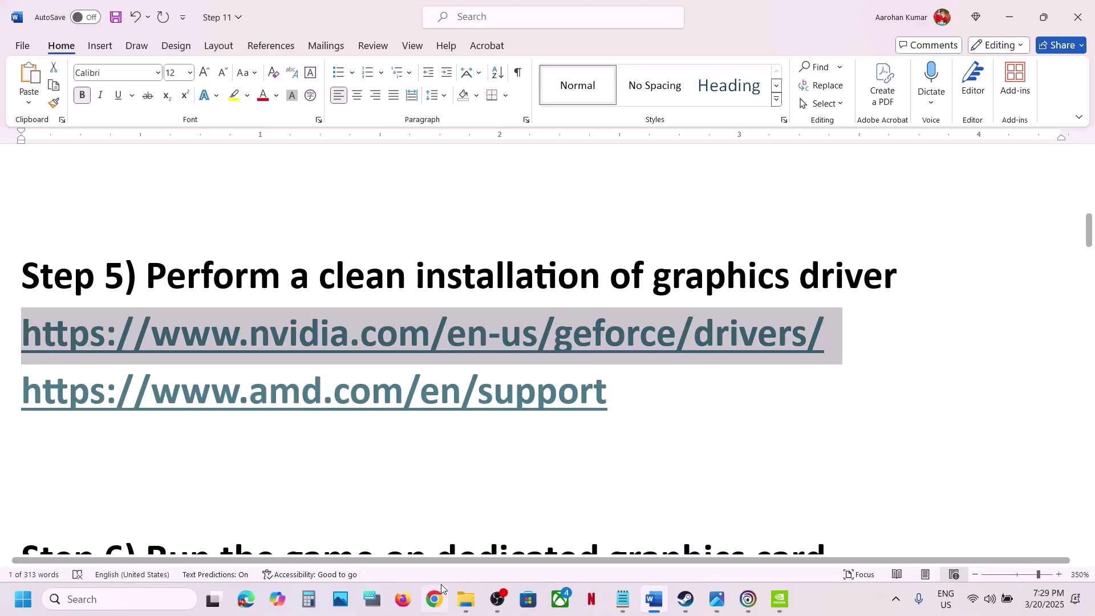
key("ctrl+v")
key("Return")
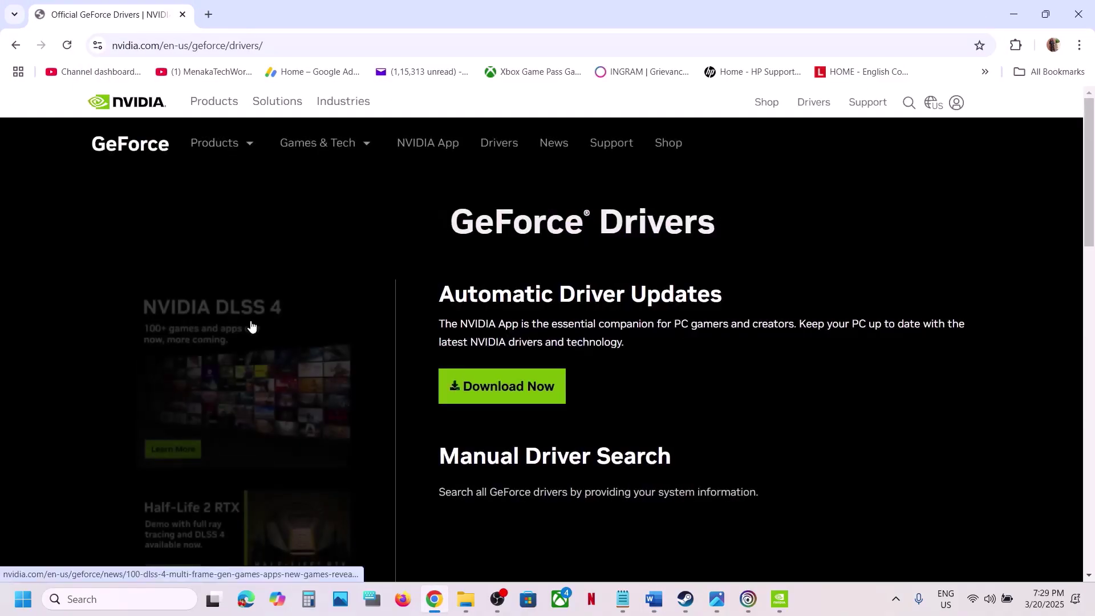
scroll(591, 430, "down", 3)
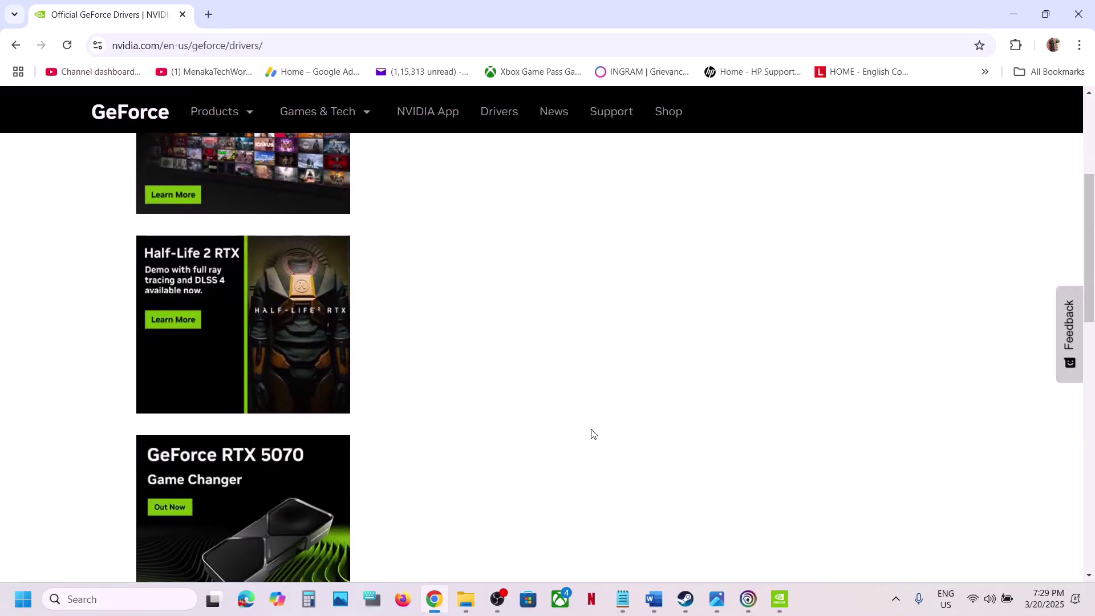
scroll(590, 433, "down", 1)
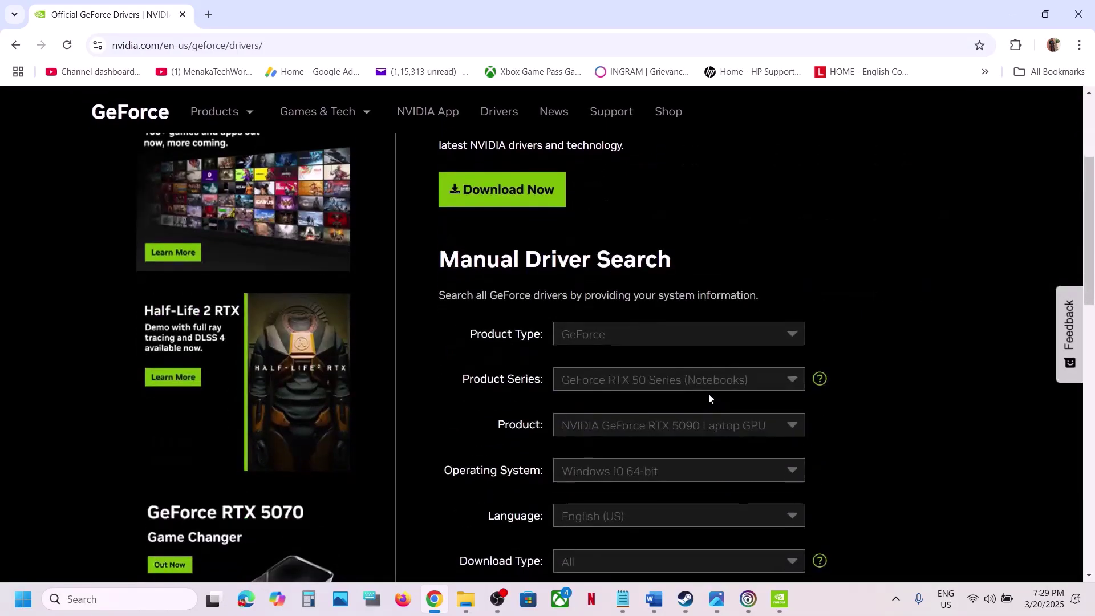
- Search drivers for GeForce RTX 30 Series (Notebooks), RTX 3050 Laptop GPU, Windows 11
left_click(713, 393)
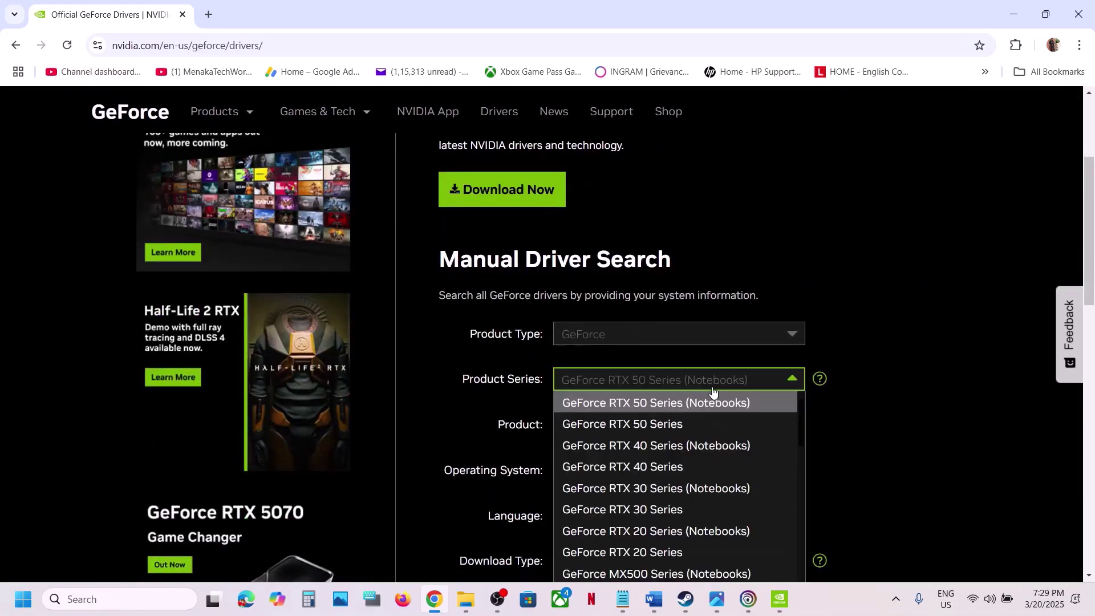
scroll(690, 470, "down", 1)
left_click(688, 479)
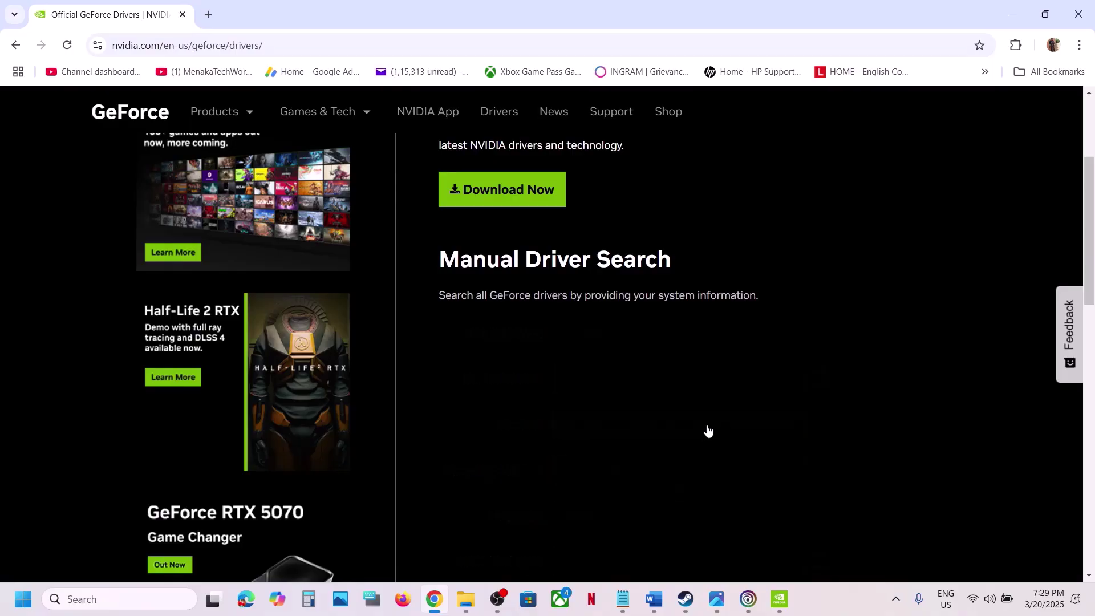
scroll(703, 426, "down", 1)
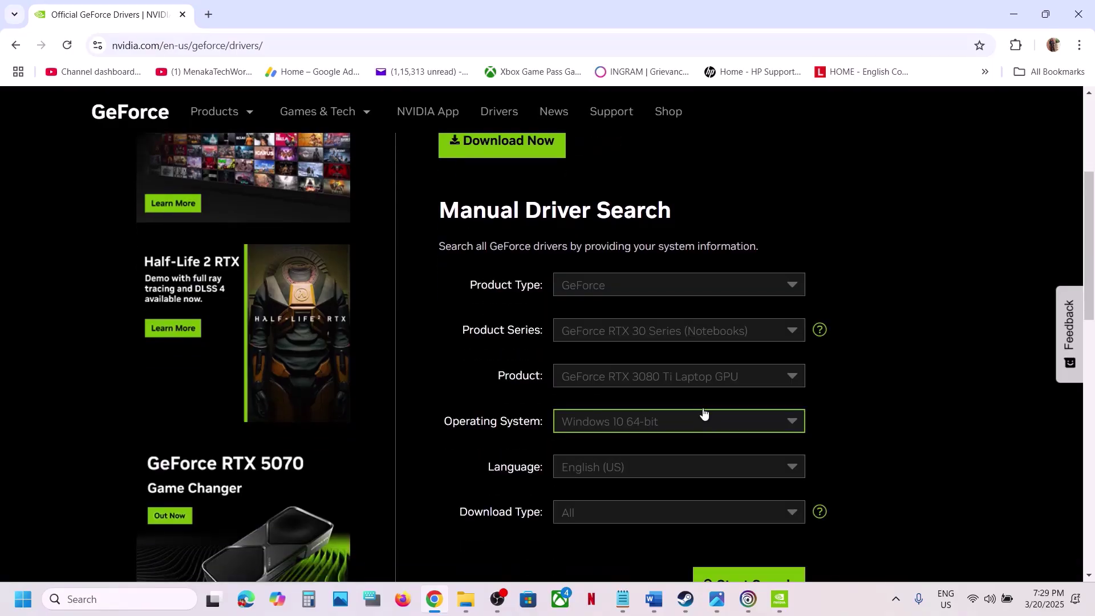
left_click(676, 389)
scroll(697, 516, "down", 5)
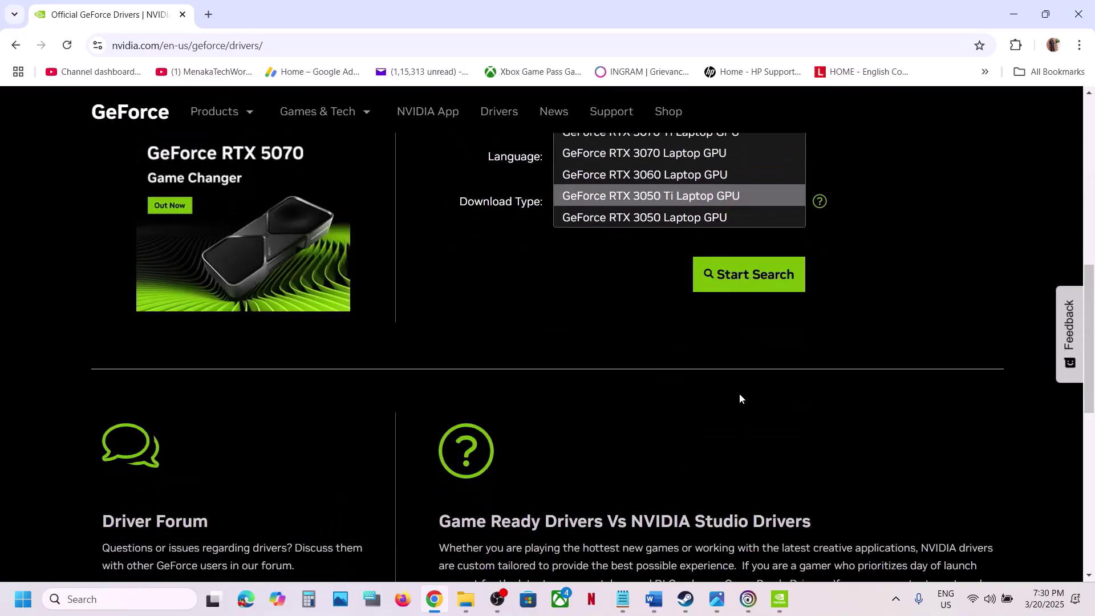
scroll(744, 398, "up", 3)
left_click(706, 374)
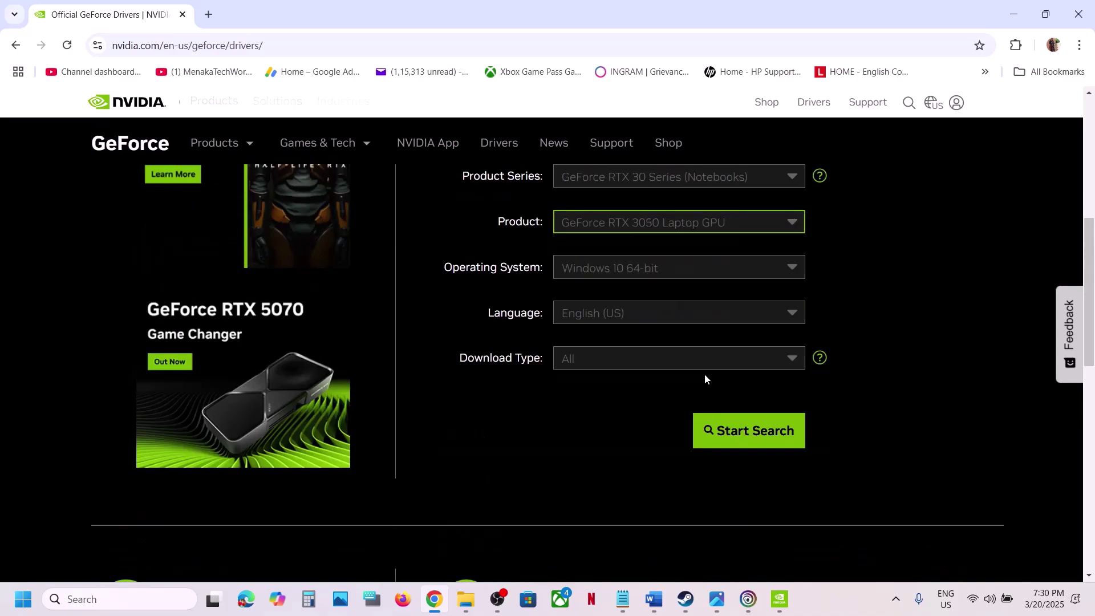
left_click(631, 282)
left_click(640, 315)
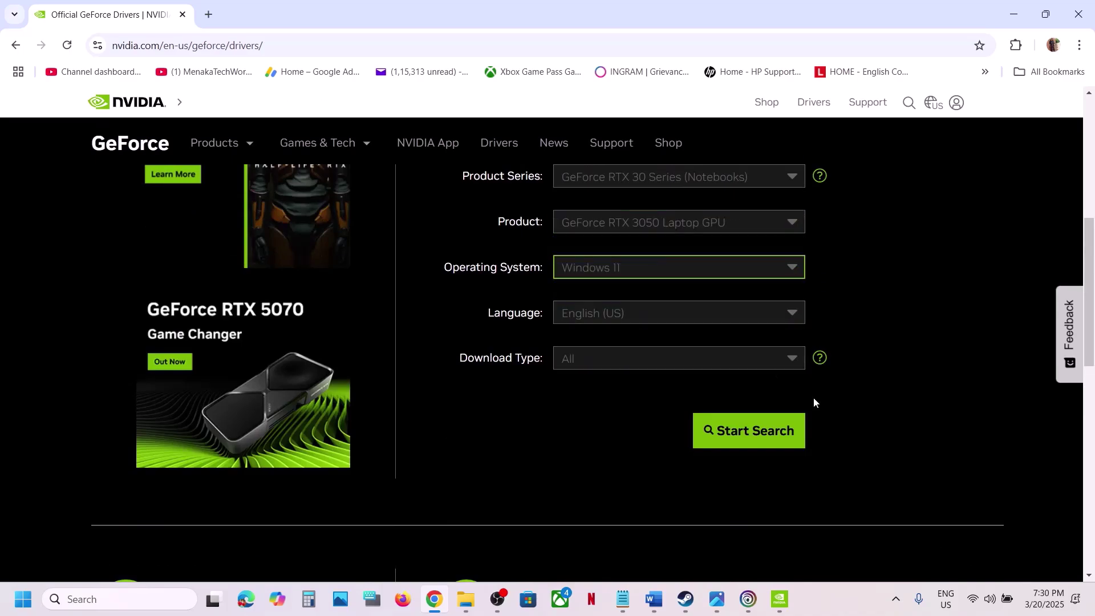
left_click(787, 443)
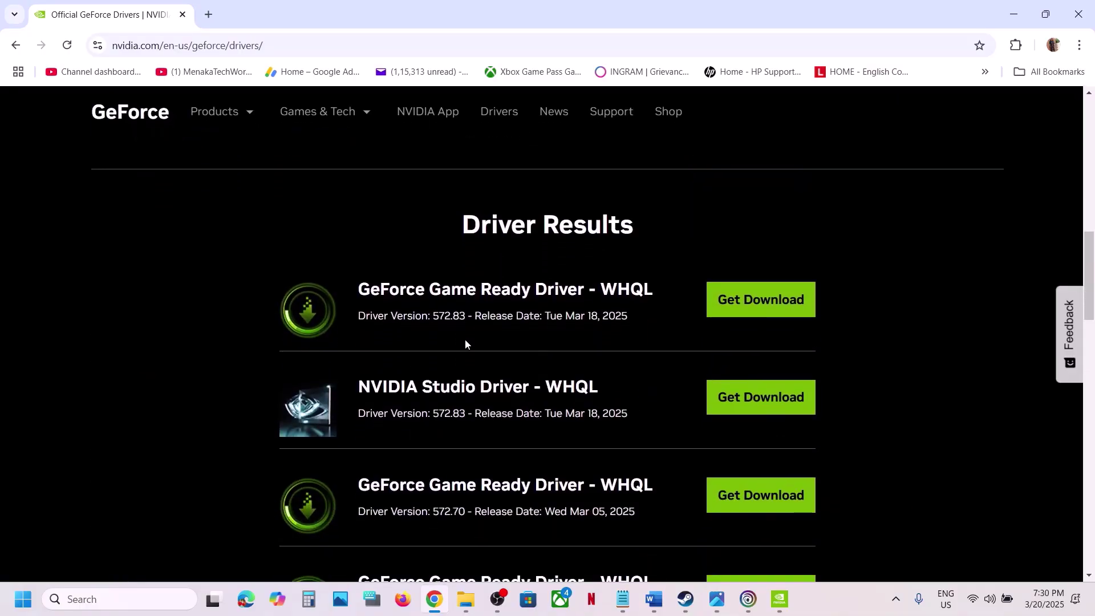
- Highlight driver versions 572.83 and 572.70 in the search results
left_click_drag(433, 317, 468, 318)
scroll(465, 318, "down", 1)
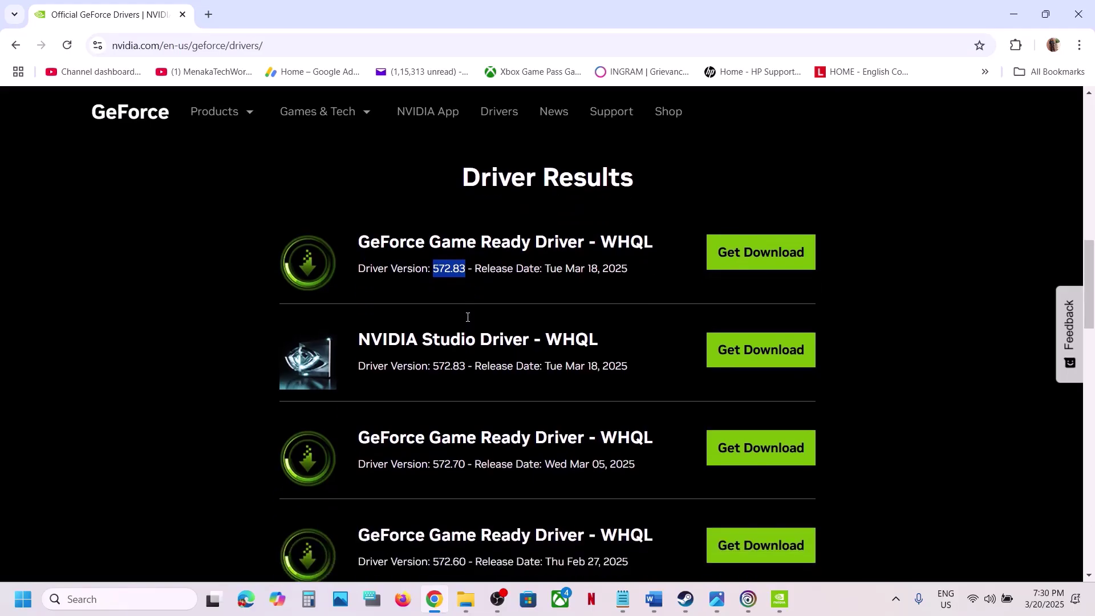
left_click(434, 435)
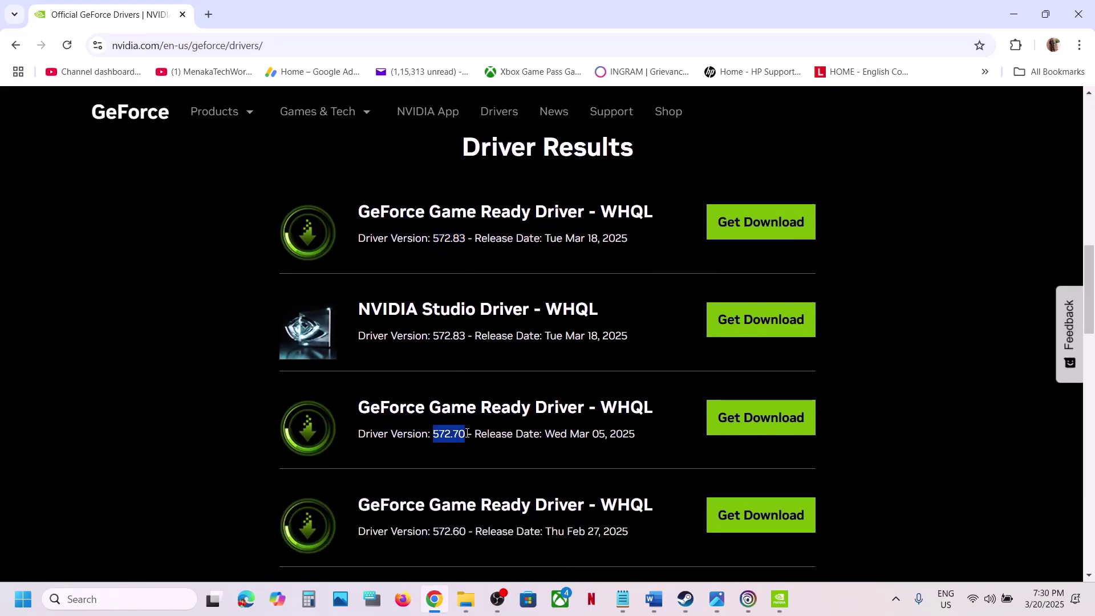
scroll(468, 434, "down", 1)
left_click(435, 480)
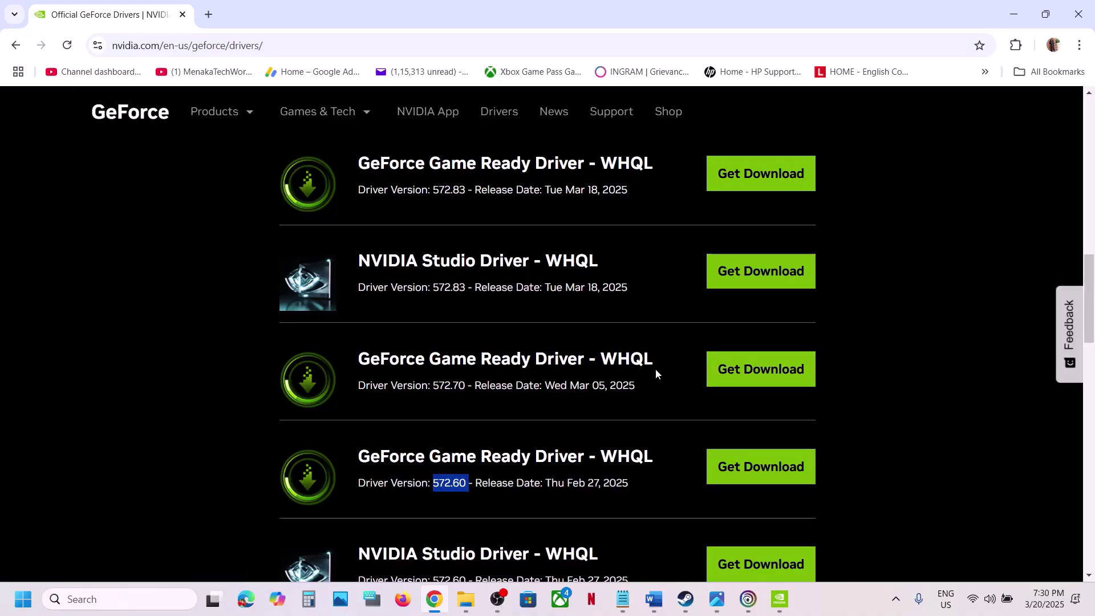
left_click(685, 598)
- Scroll the Word guide to Step 8, Update Steam, and highlight its text
left_click(653, 603)
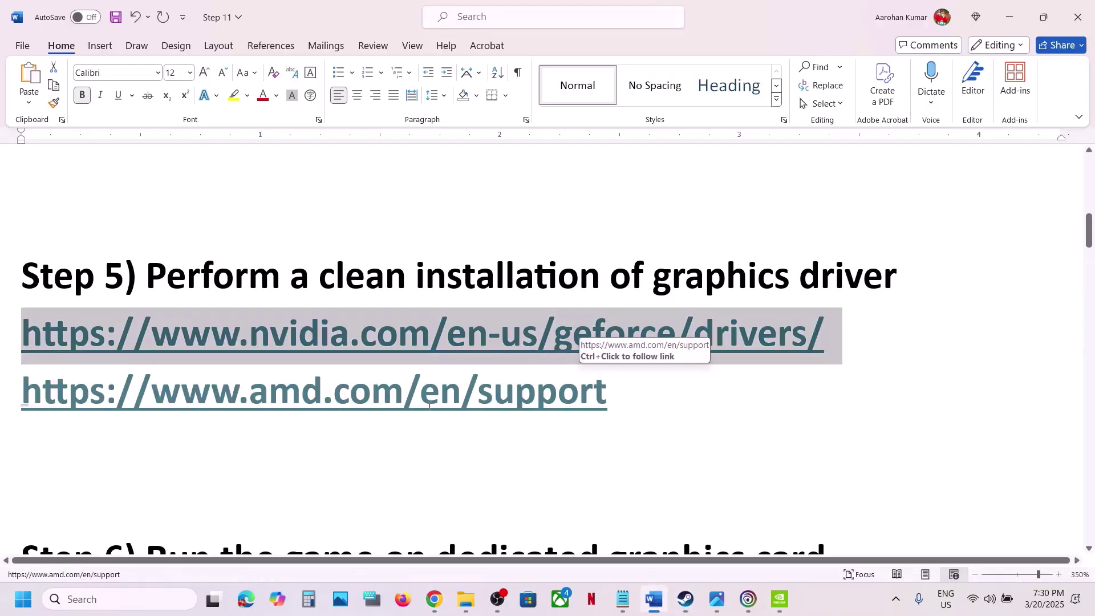
scroll(427, 403, "down", 5)
scroll(429, 405, "down", 2)
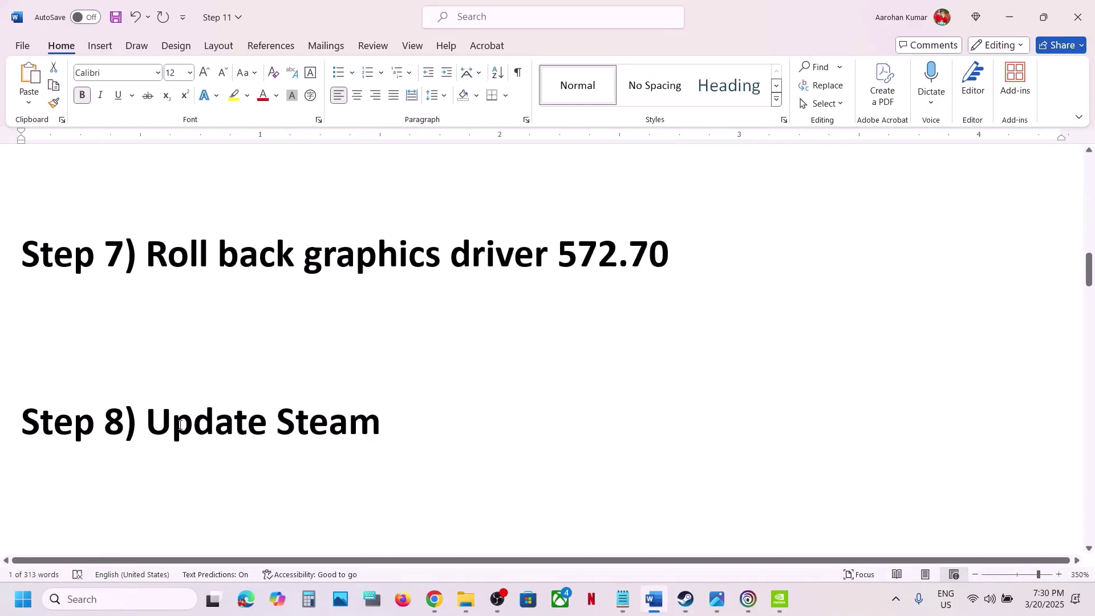
left_click_drag(147, 425, 411, 440)
- Run Check for Steam Client Updates from the Steam menu, then return to the guide
left_click(685, 598)
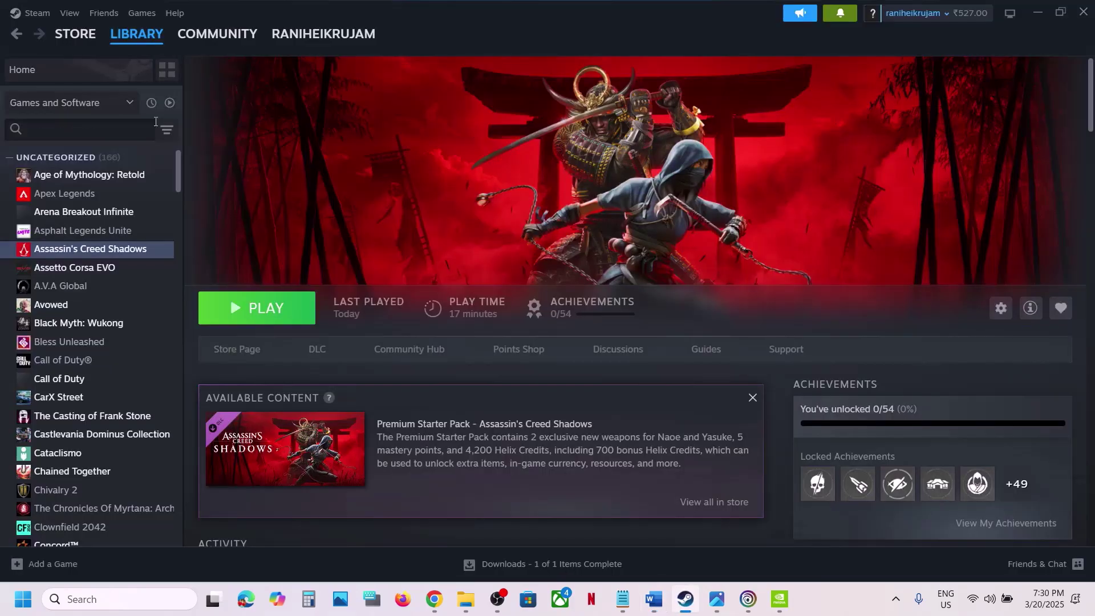
left_click(40, 11)
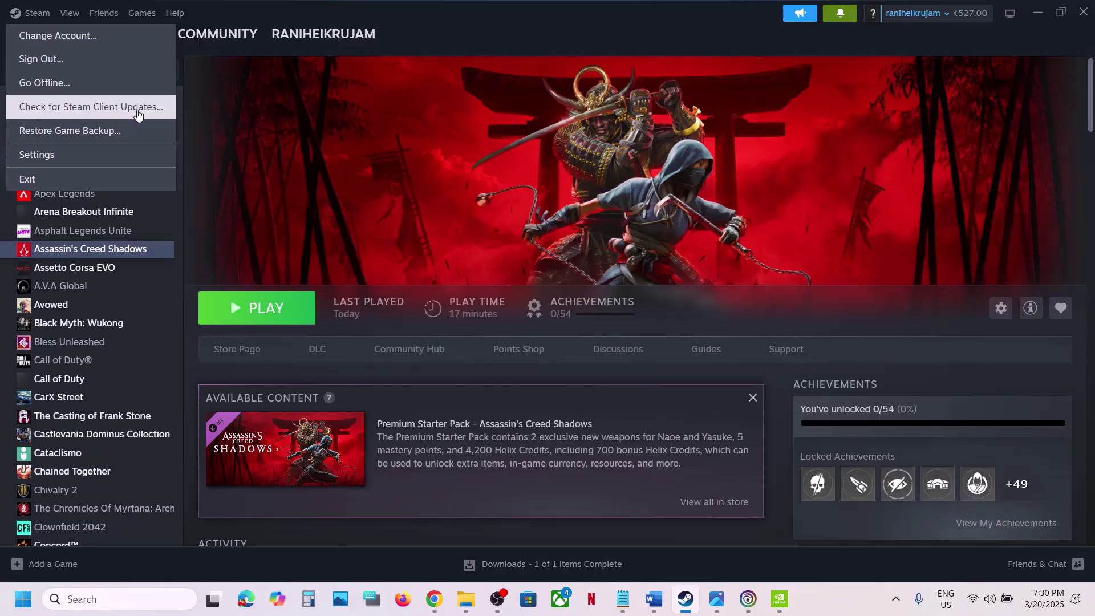
left_click(384, 185)
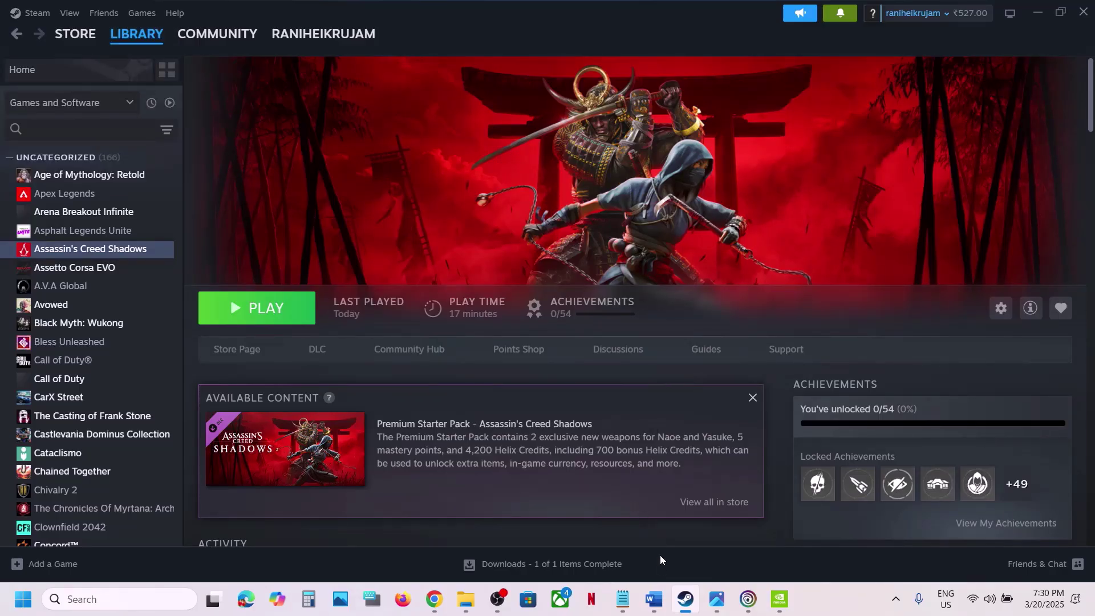
left_click(660, 603)
scroll(410, 406, "down", 3)
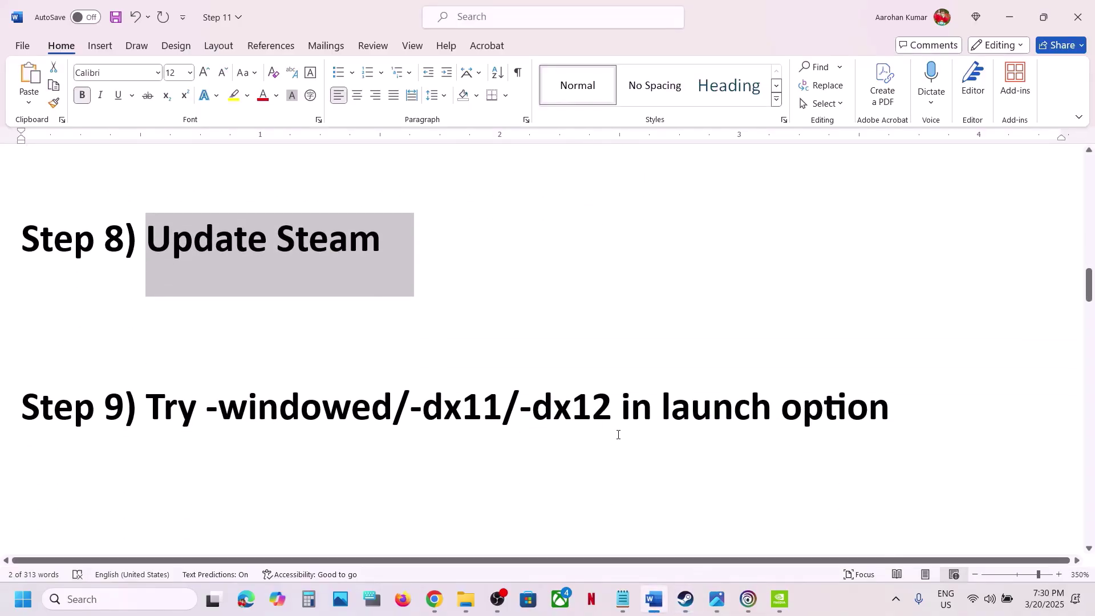
- Open Assassin's Creed Shadows' properties and change the launch option from -windowed to -dx11
left_click(685, 598)
right_click(108, 249)
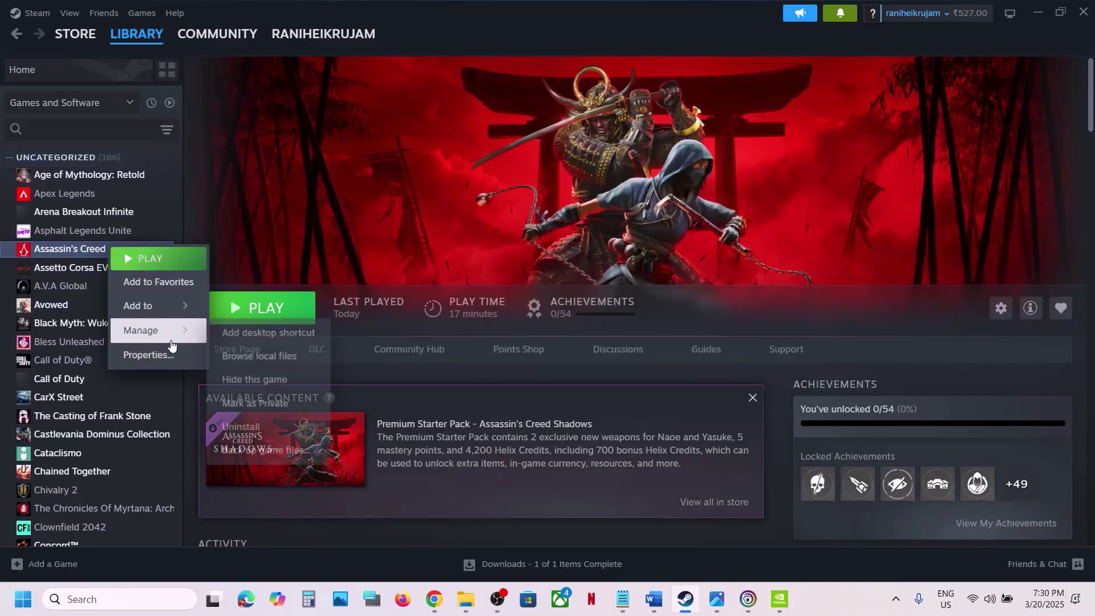
left_click(163, 354)
triple_click(479, 297)
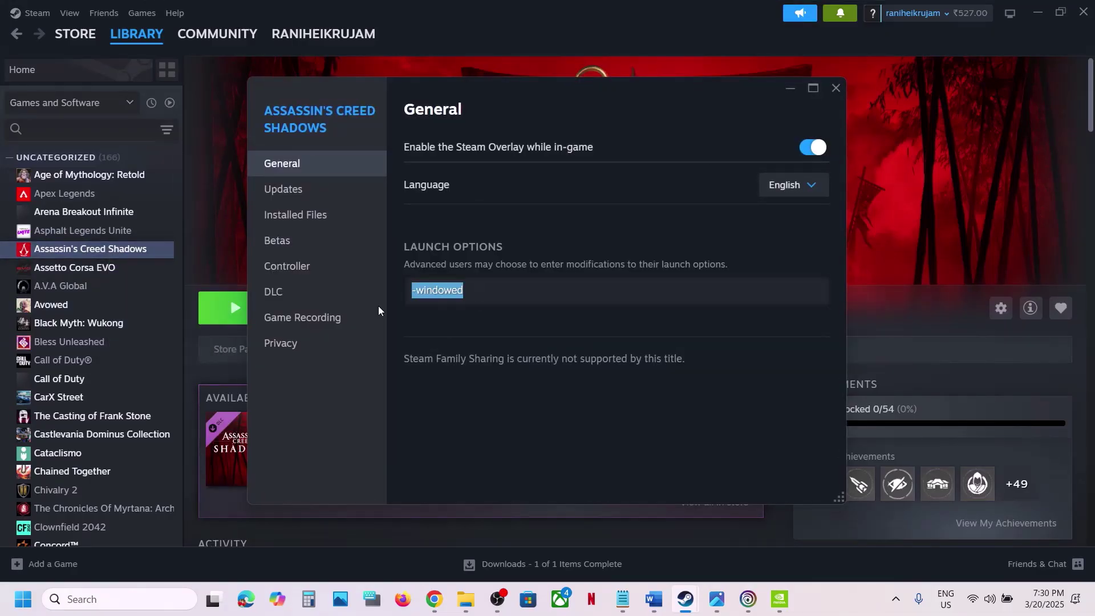
type("-")
left_click(513, 290)
key("ctrl+a")
type("-")
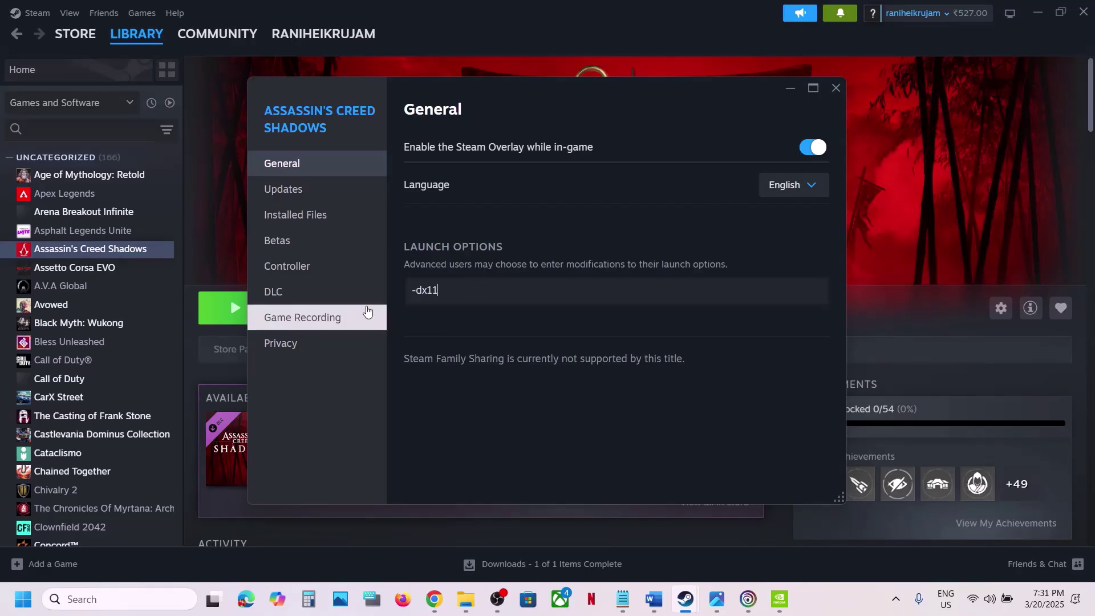
- Change the launch option to -dx12, then clear it and close the properties
left_click(471, 288)
key("ctrl+a")
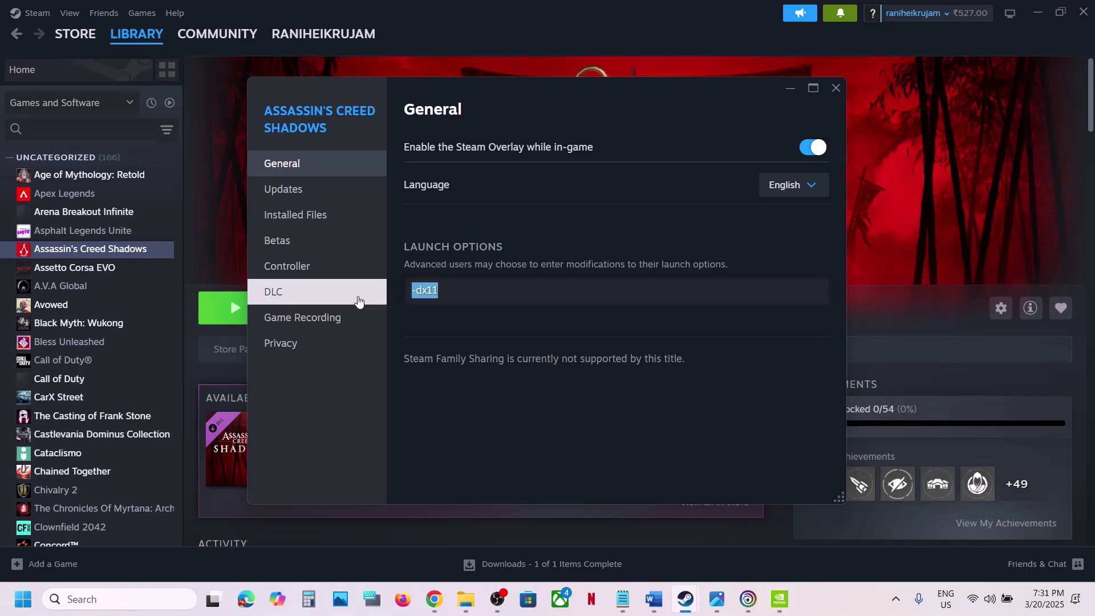
type("-")
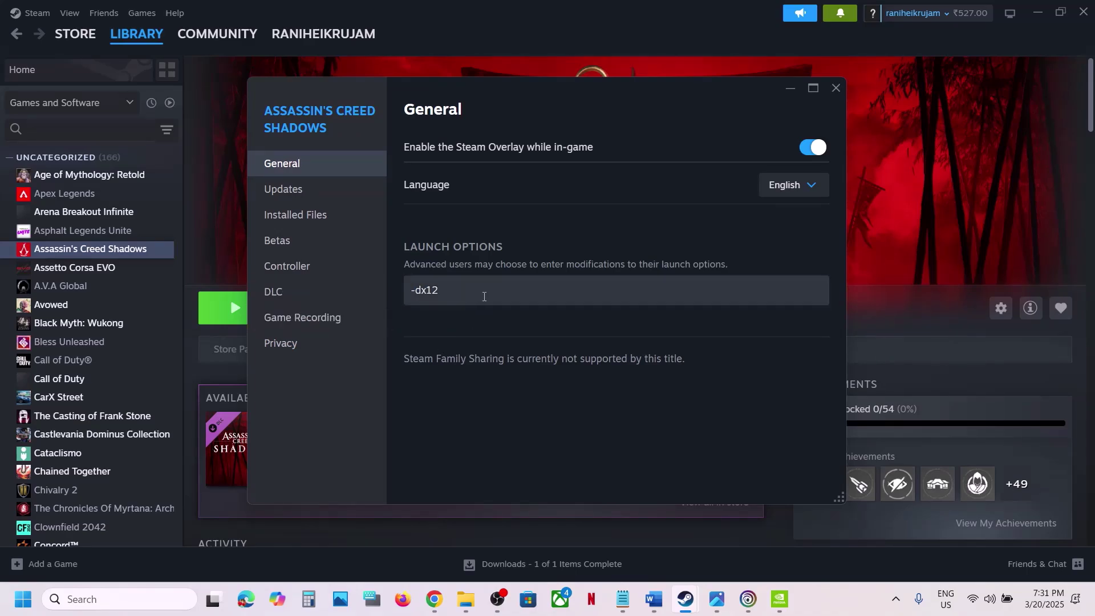
left_click_drag(481, 287, 401, 299)
key("BackSpace")
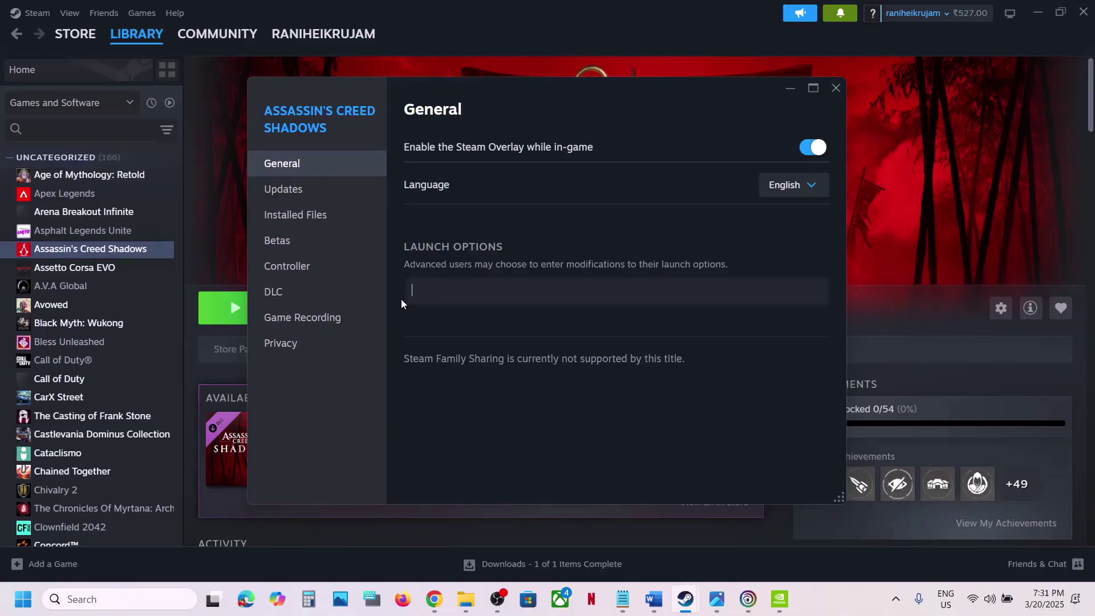
left_click(836, 87)
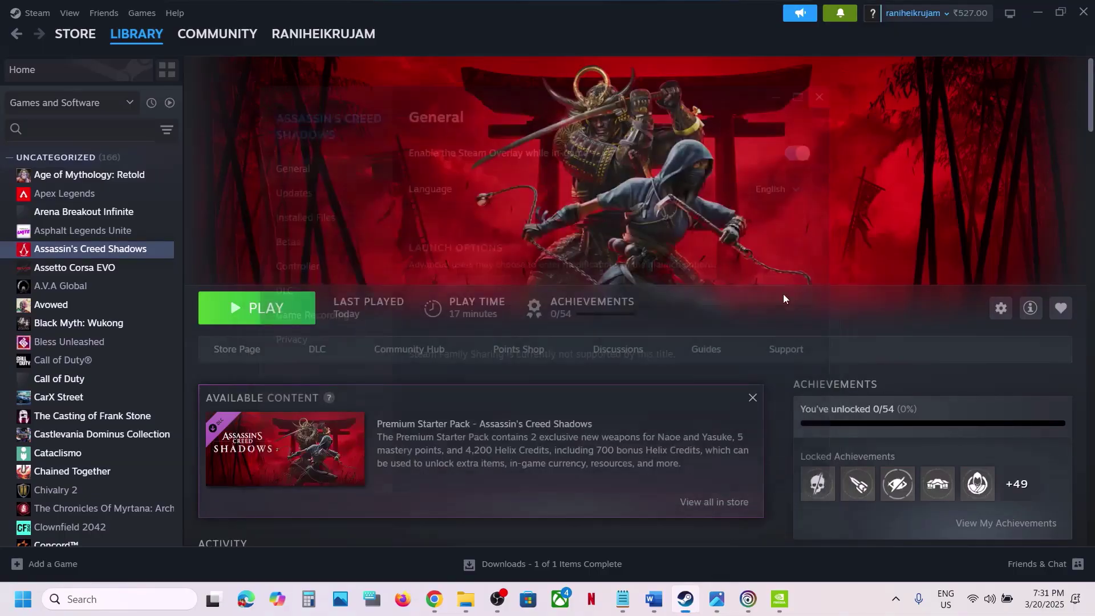
- Highlight the first half of Step 10 in the Word guide
left_click(654, 598)
scroll(451, 437, "down", 3)
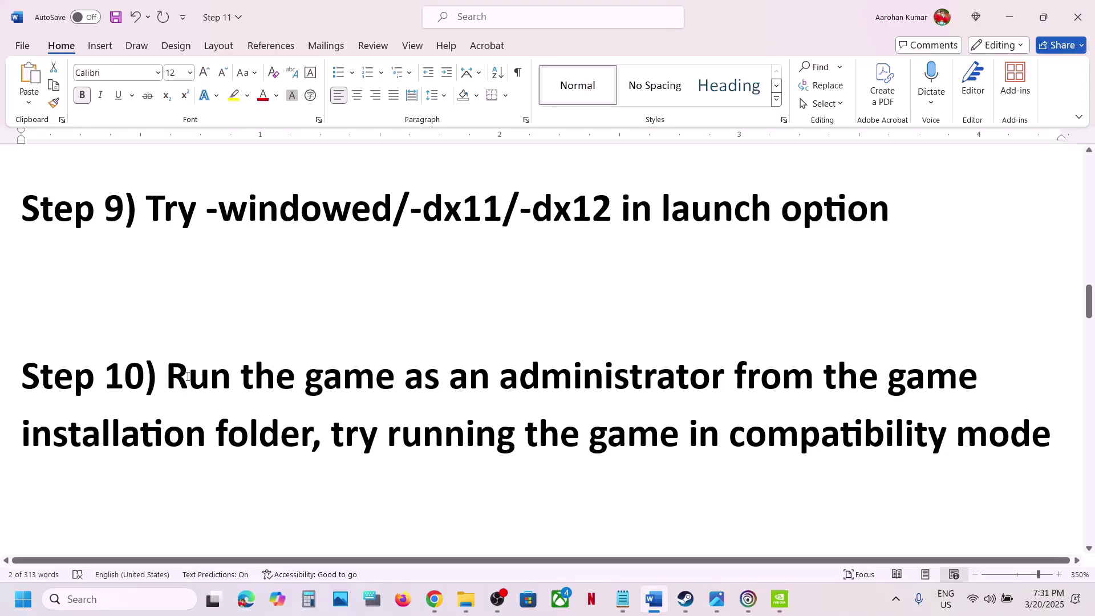
left_click_drag(172, 381, 330, 445)
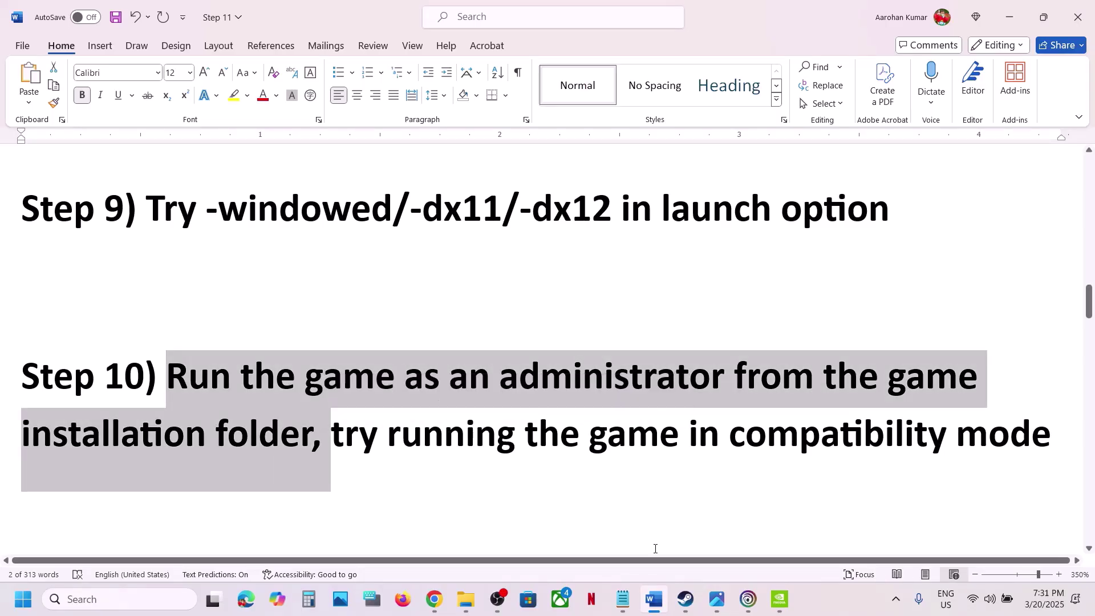
- Browse the game's local files and open ACShadows' Compatibility properties
left_click(684, 599)
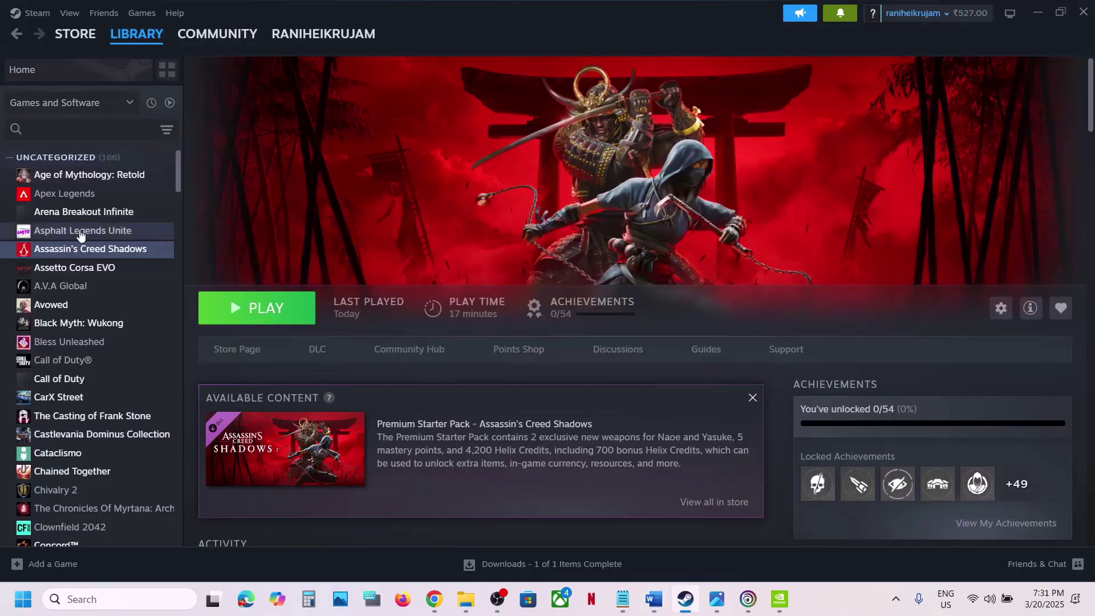
right_click(75, 250)
mouse_move(137, 335)
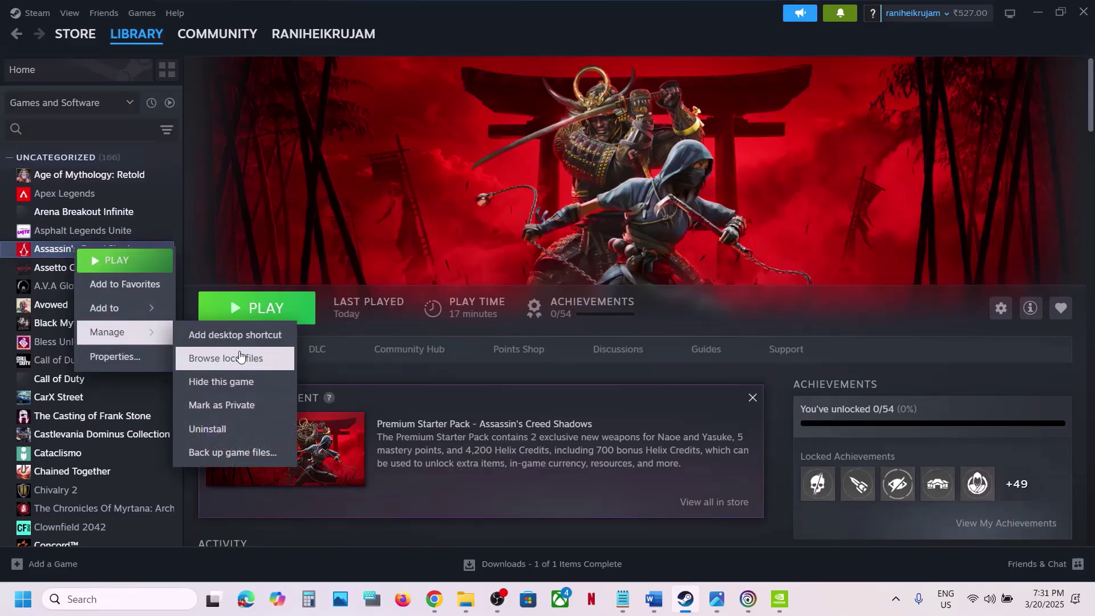
left_click(243, 360)
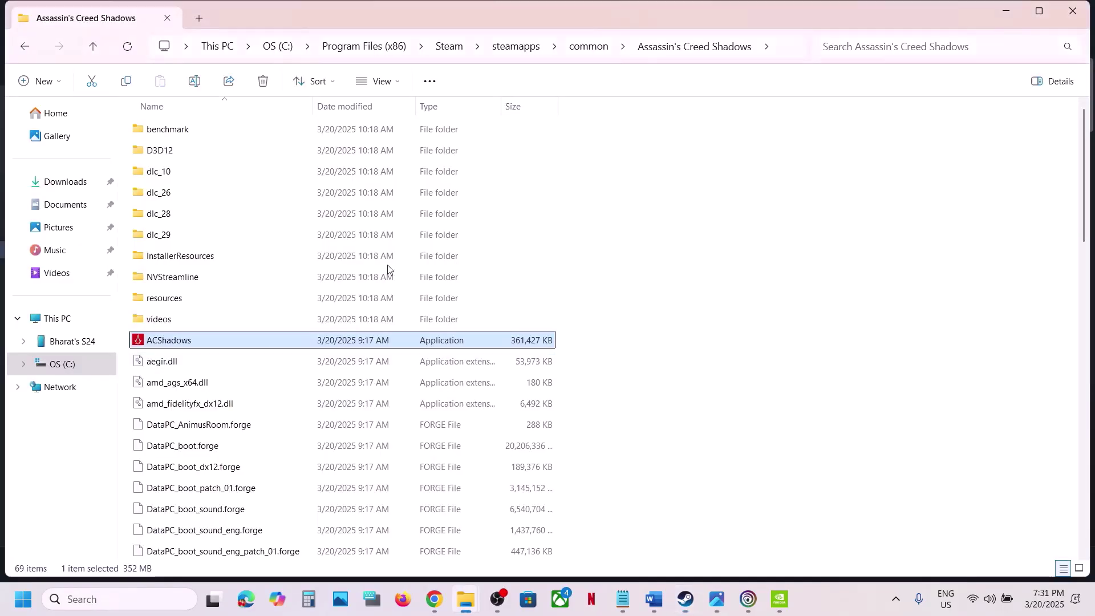
right_click(172, 339)
left_click(224, 379)
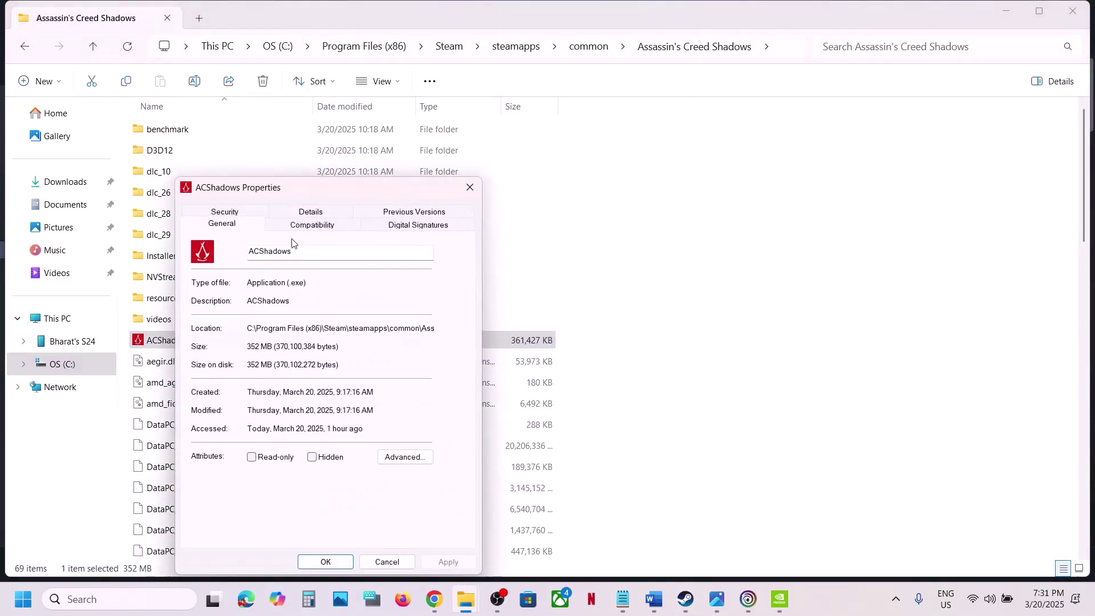
left_click(293, 225)
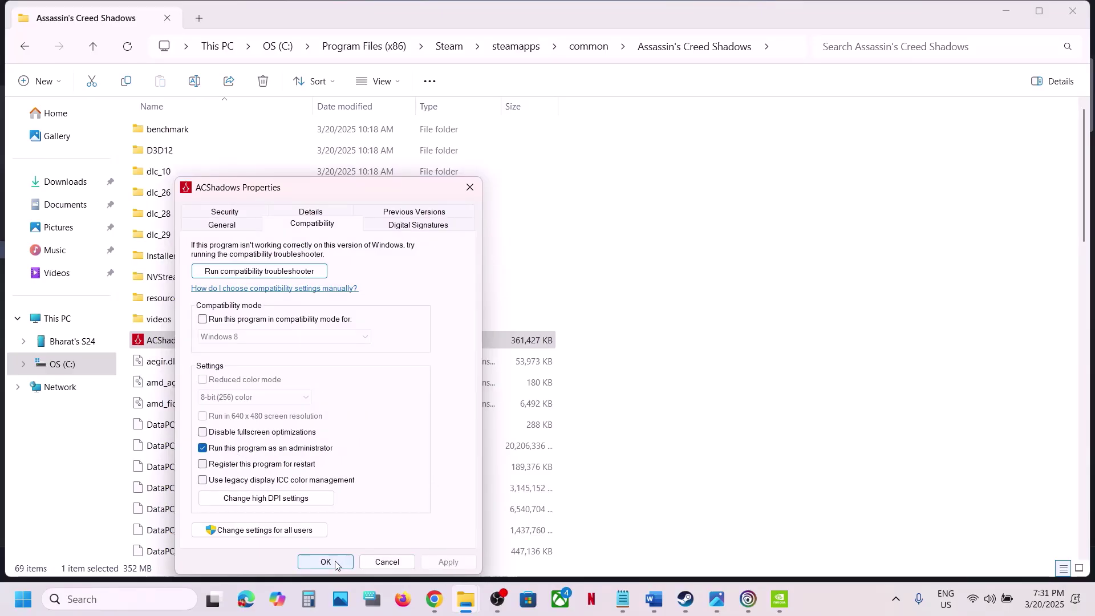
- Apply Windows 7 compatibility mode and disable fullscreen optimizations for ACShadows
left_click(203, 319)
left_click(442, 560)
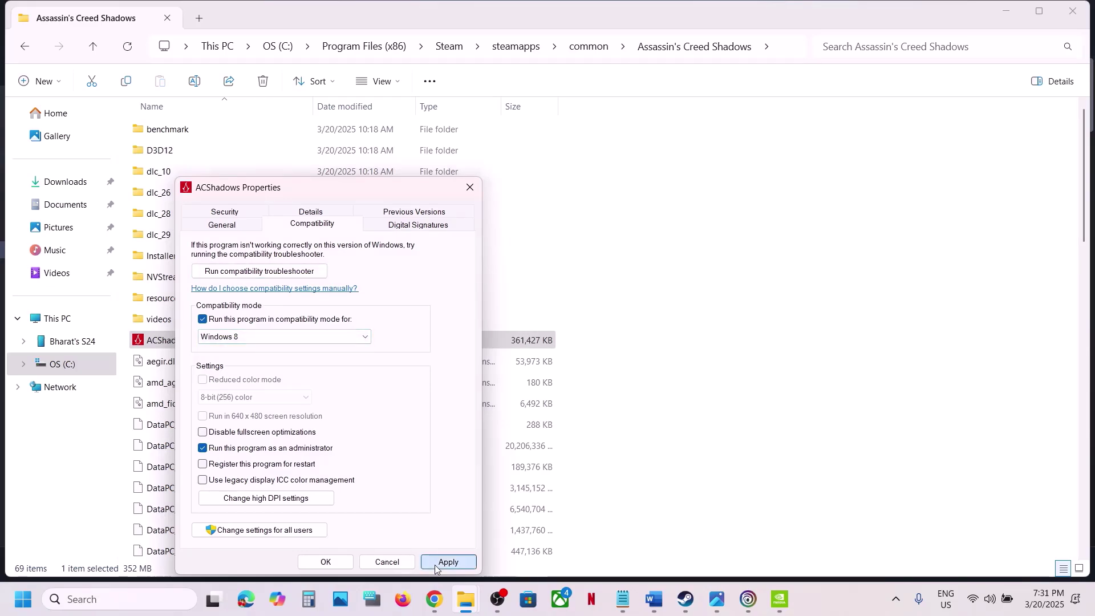
left_click(301, 336)
left_click(254, 369)
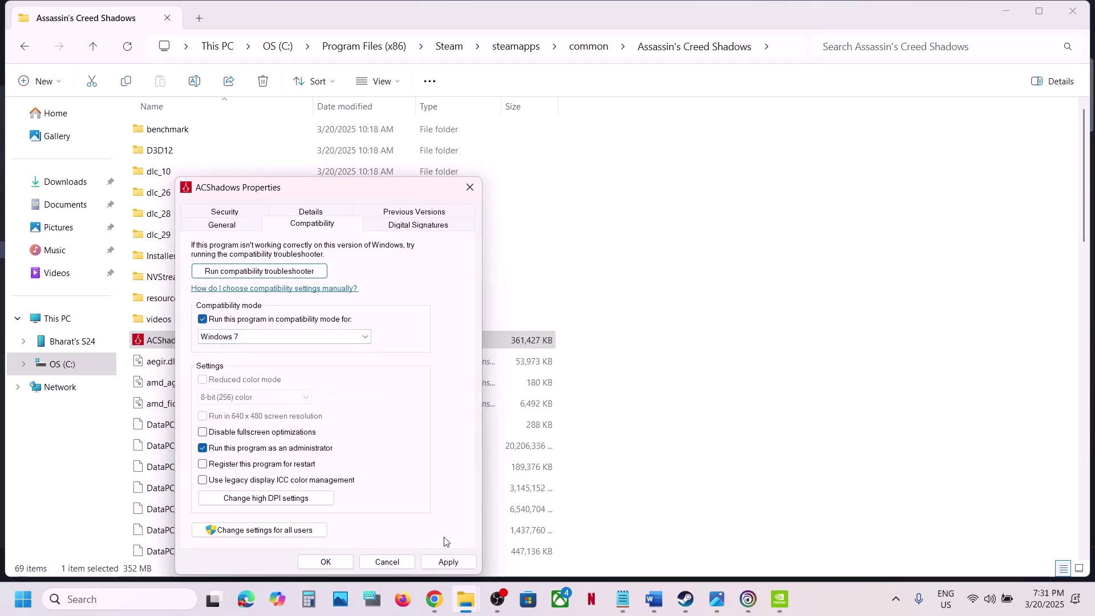
left_click(447, 561)
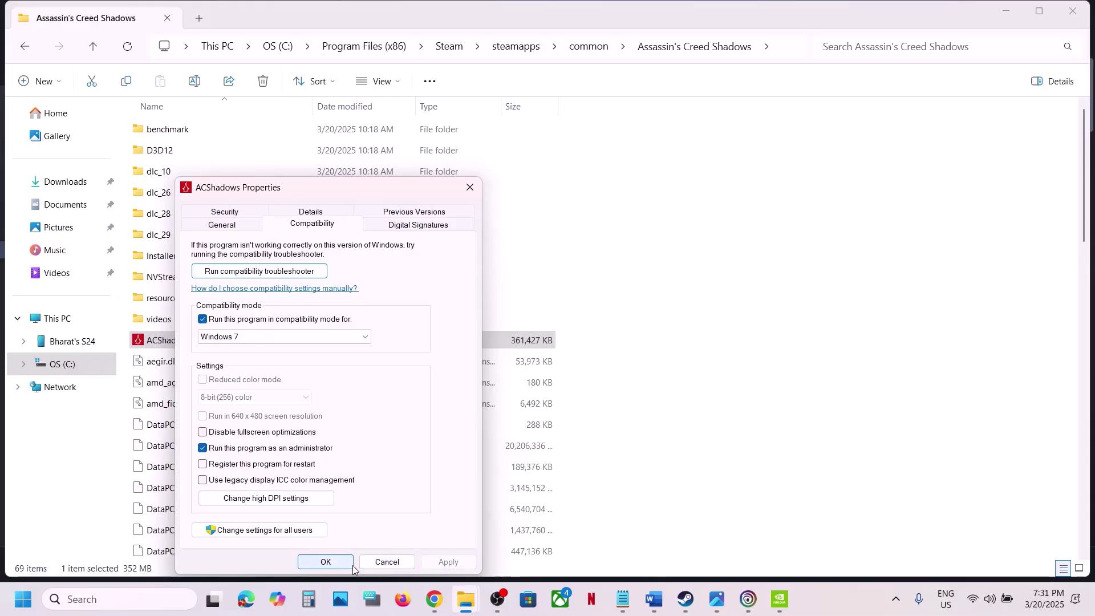
left_click(232, 438)
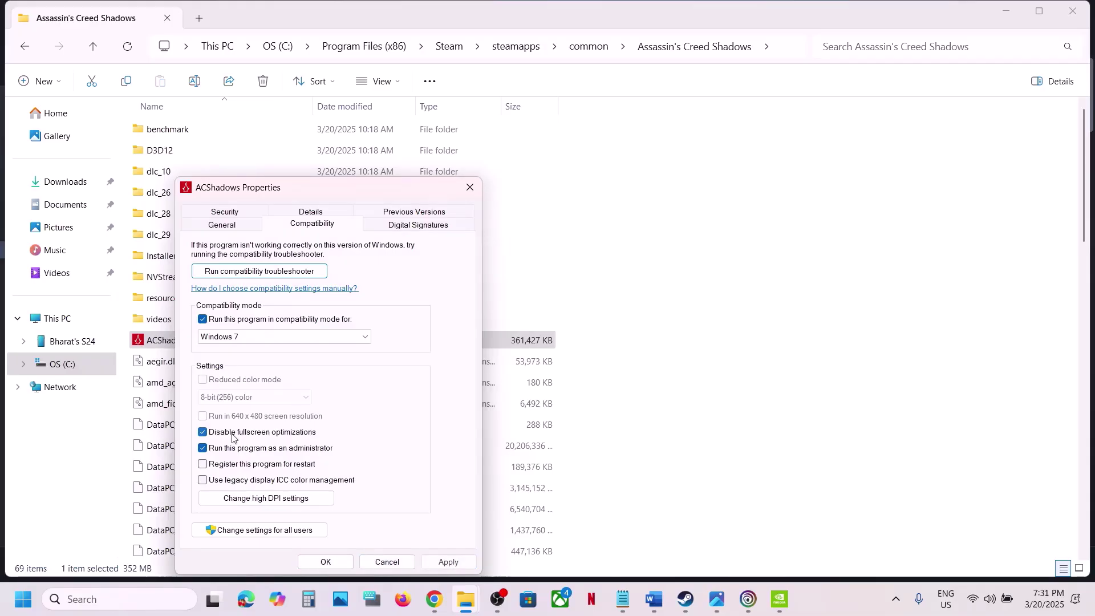
left_click(448, 562)
left_click(336, 562)
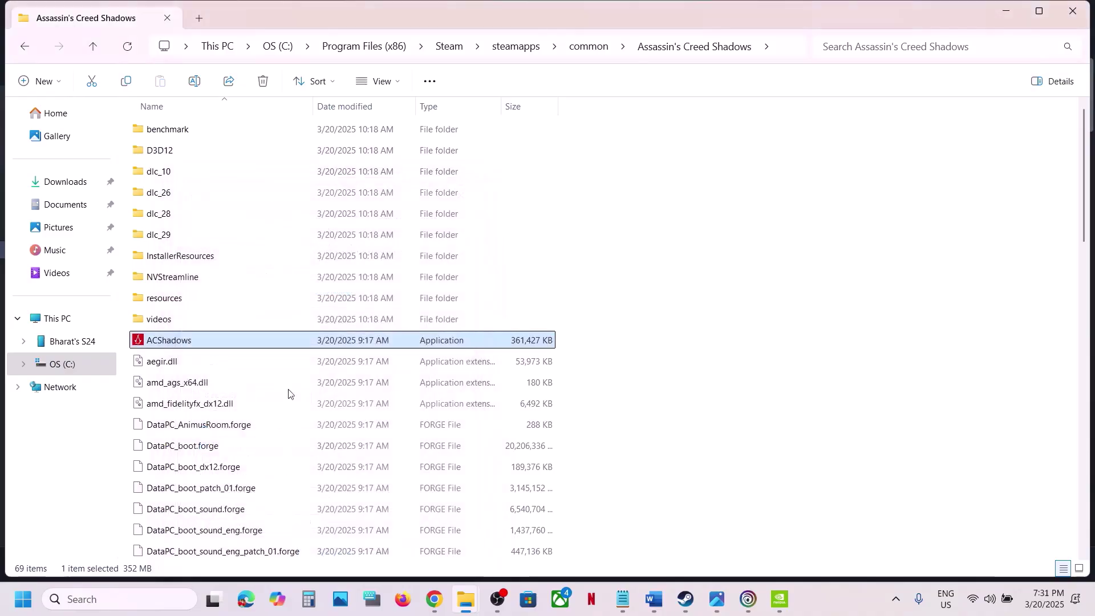
- Reopen ACShadows' compatibility settings, clear all the options and apply
right_click(192, 348)
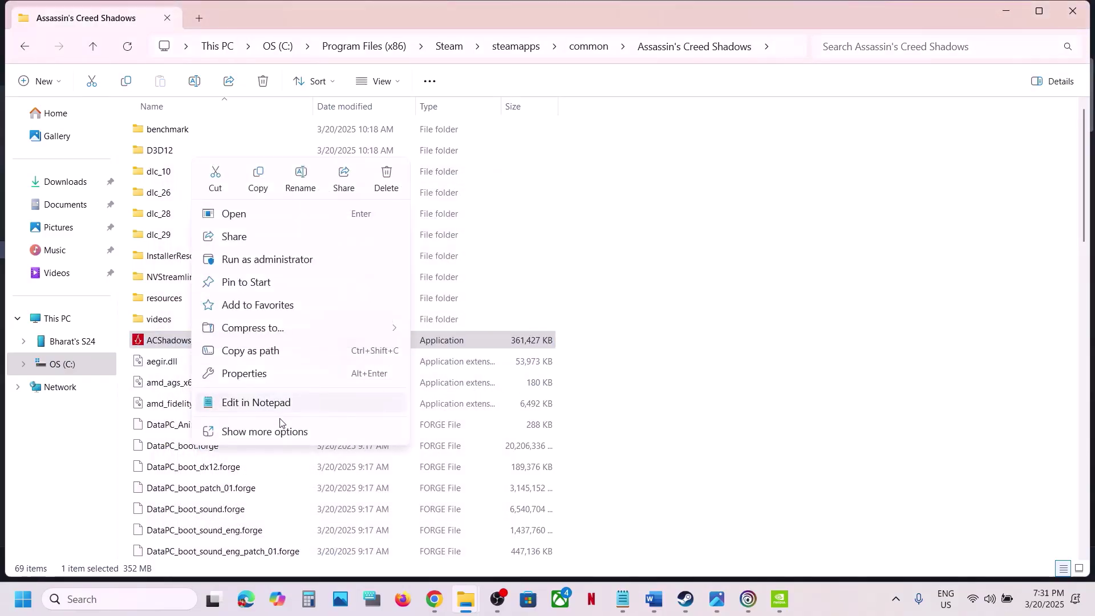
left_click(245, 374)
left_click(333, 224)
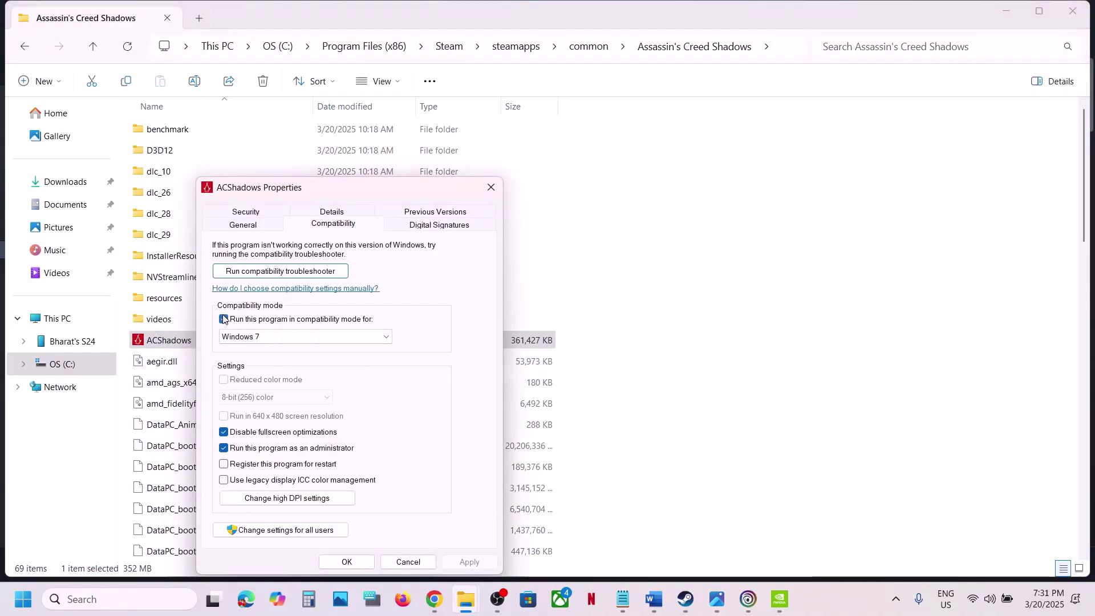
left_click(224, 448)
left_click(463, 561)
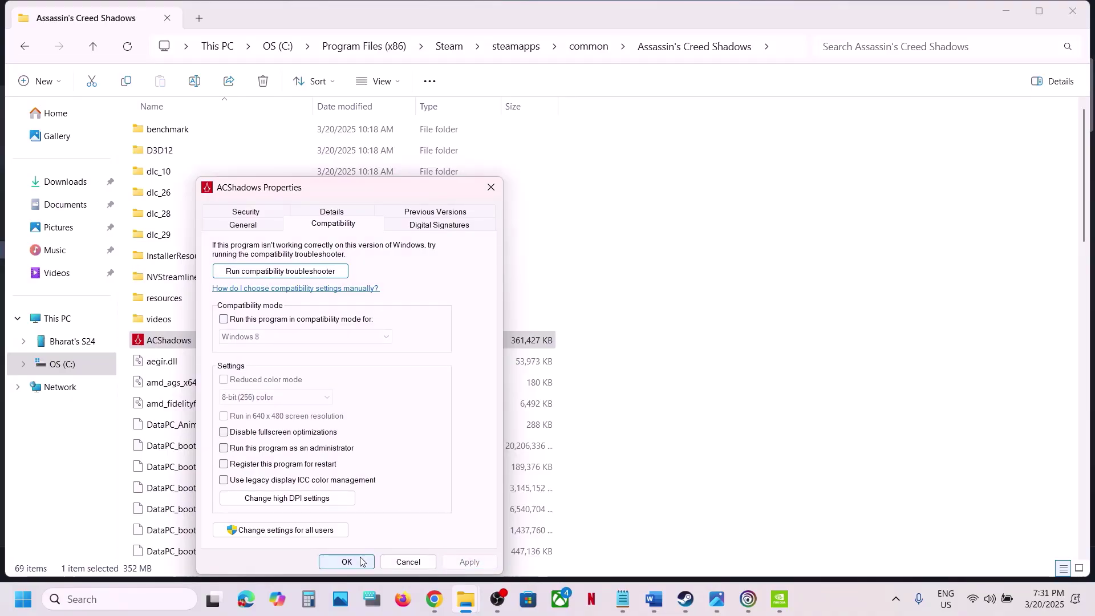
left_click(345, 561)
- Glance at the DX12 error screenshot, then return to the Word guide
left_click(687, 605)
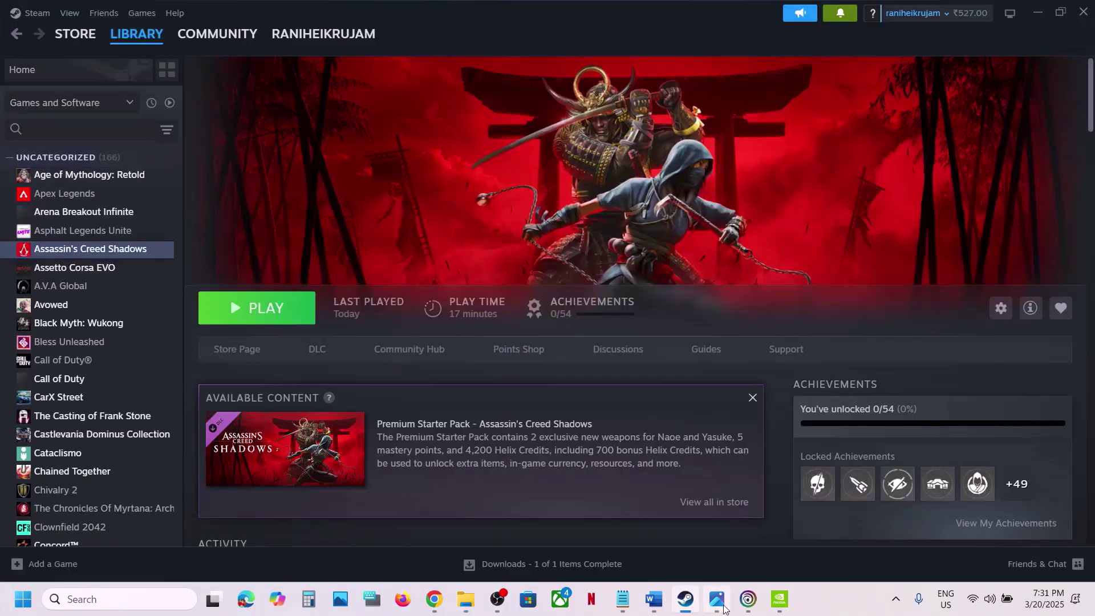
left_click(719, 604)
left_click(723, 608)
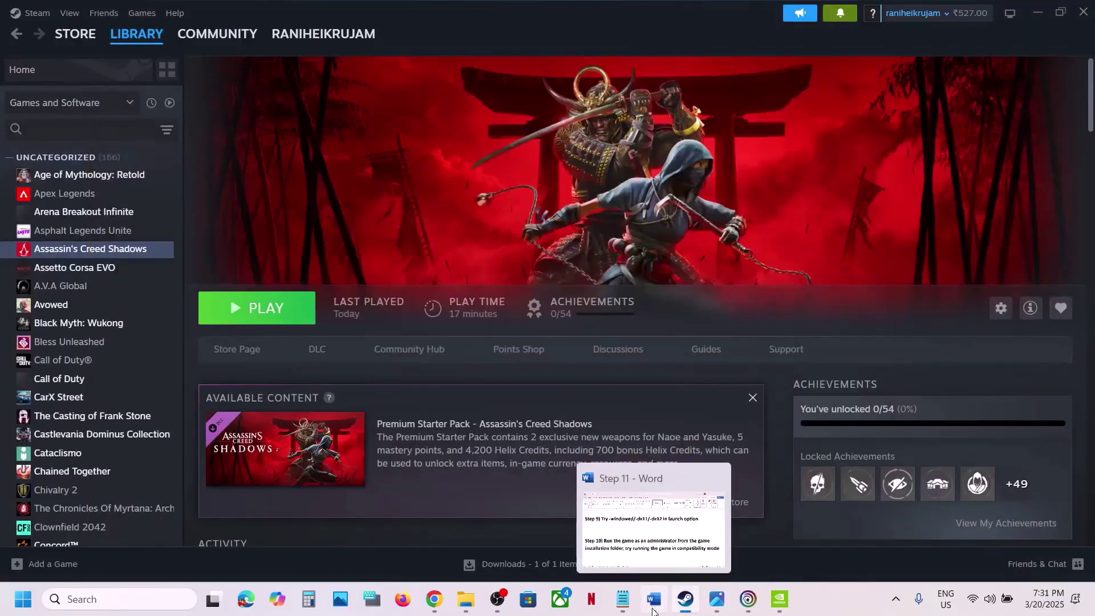
left_click(654, 599)
scroll(394, 432, "down", 2)
- Highlight Step 11's Windows Security and Firewall instructions, then open Settings with Win+I
scroll(395, 433, "down", 2)
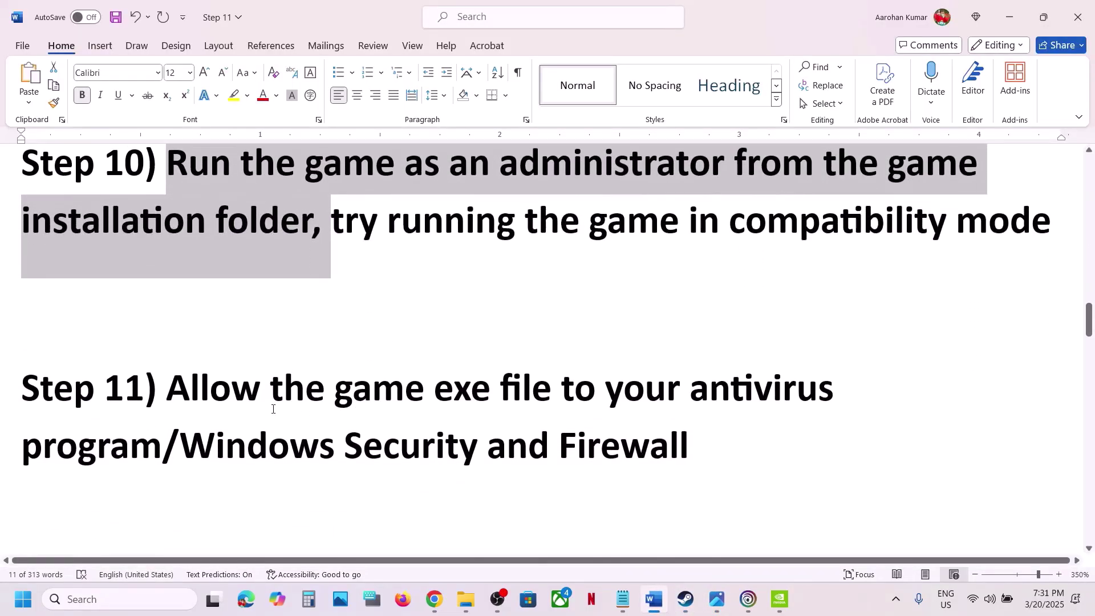
left_click_drag(168, 385, 424, 387)
left_click_drag(517, 398, 160, 438)
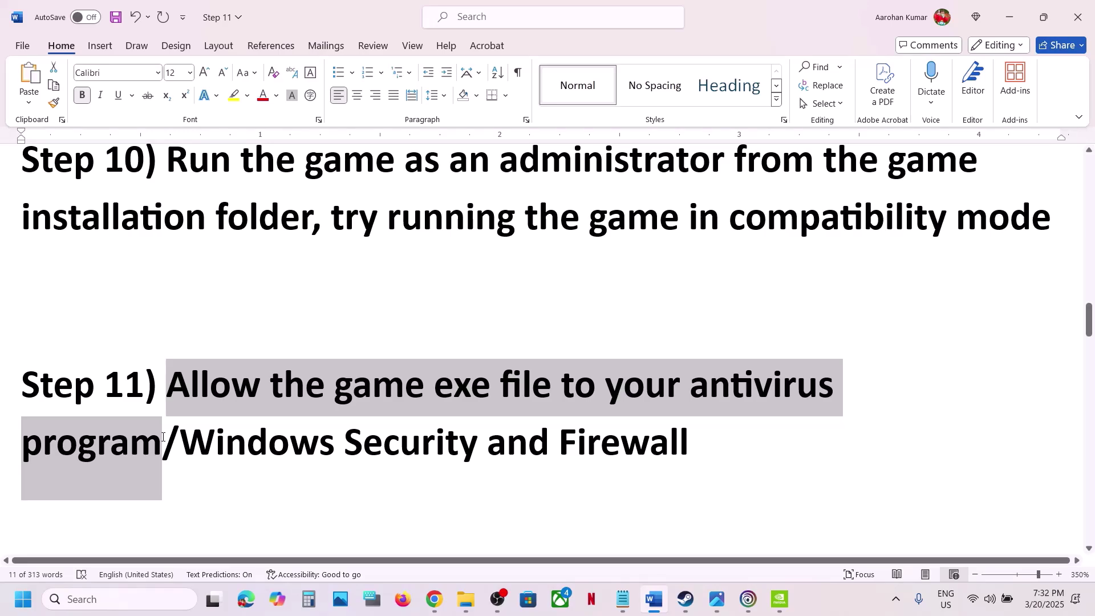
left_click_drag(162, 437, 689, 451)
left_click(191, 450)
key("super+i")
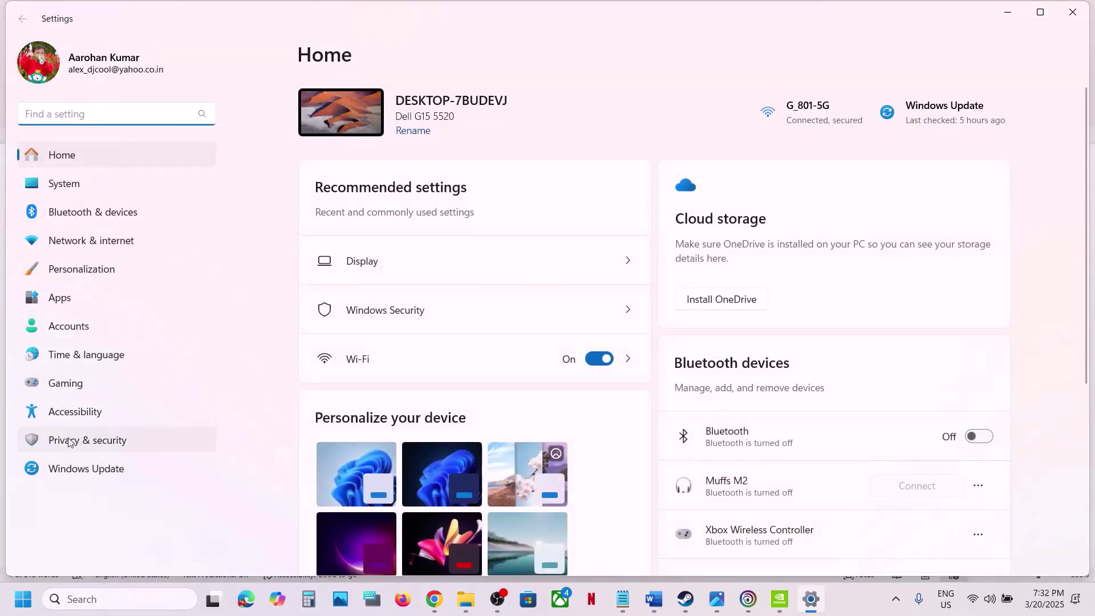
- Go to the Controlled folder access allowed-apps list under Windows Security's ransomware protection
left_click(69, 442)
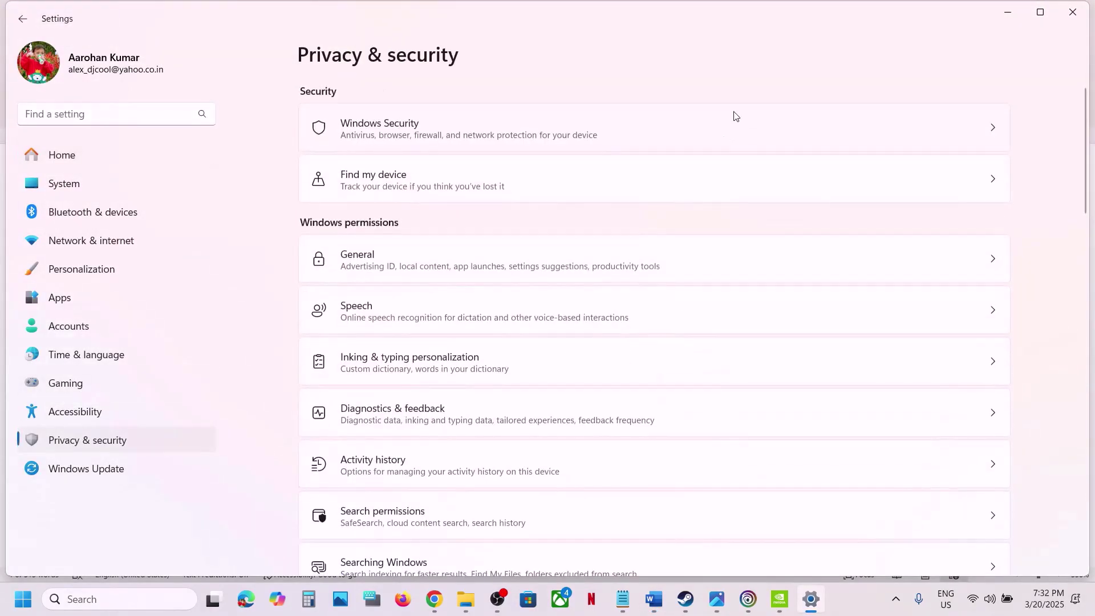
left_click(405, 127)
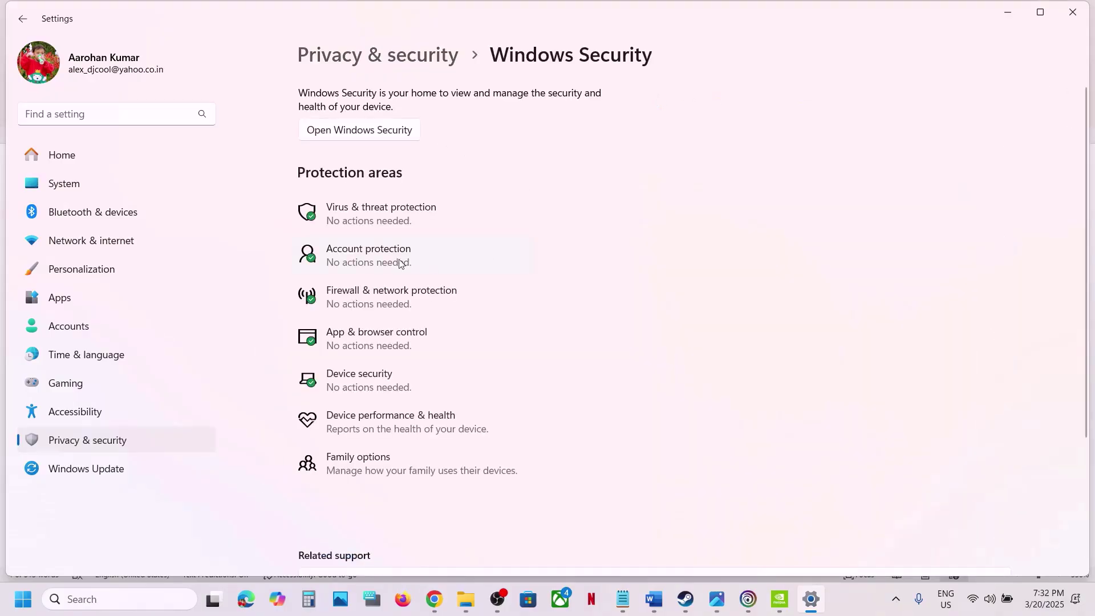
left_click(358, 221)
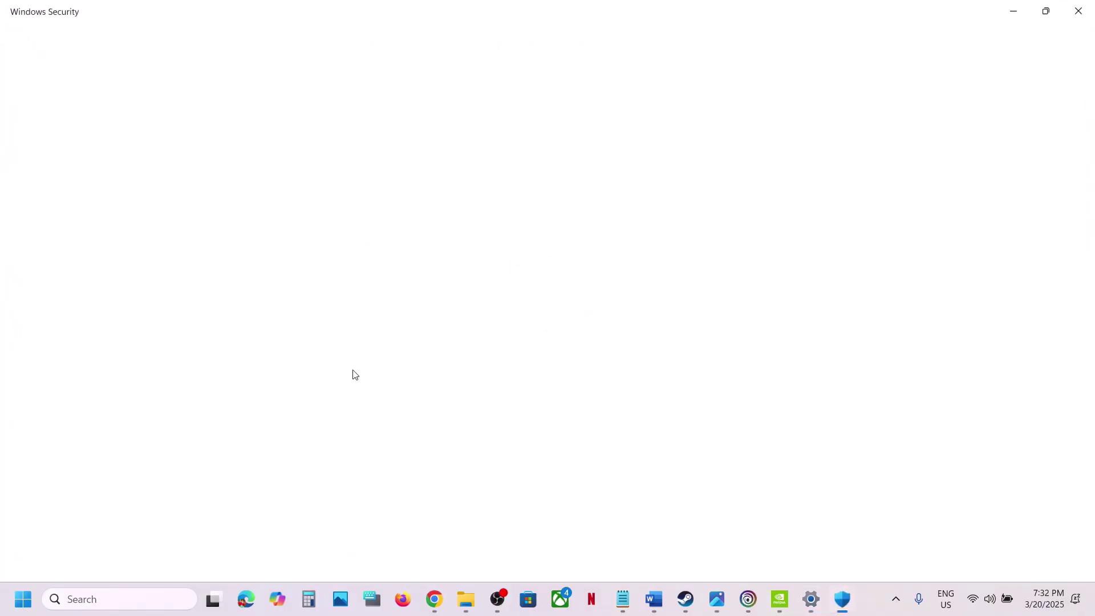
scroll(353, 374, "down", 3)
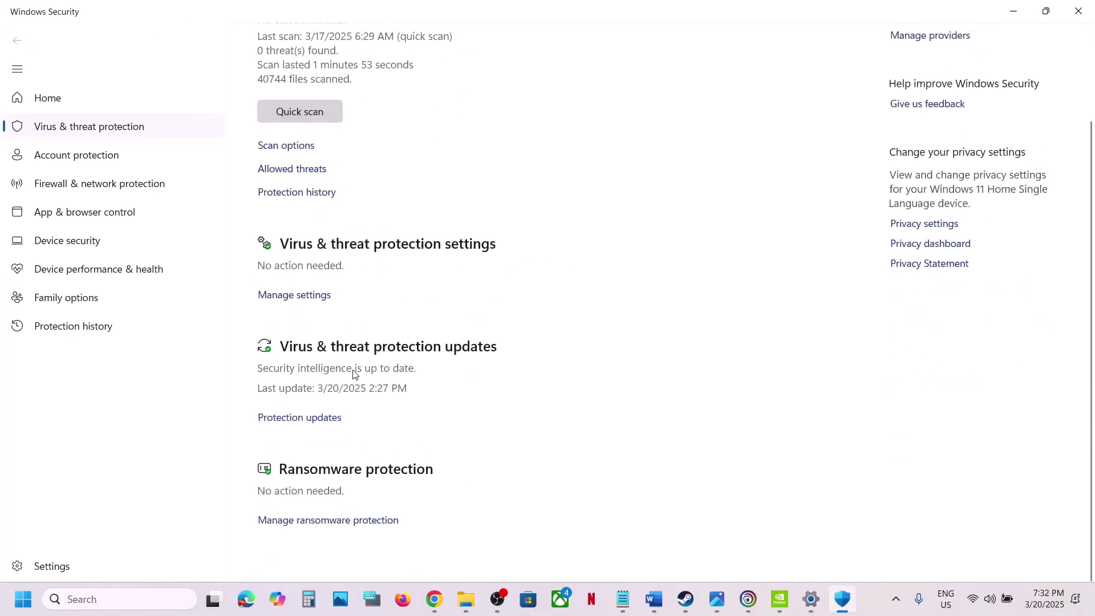
left_click(335, 527)
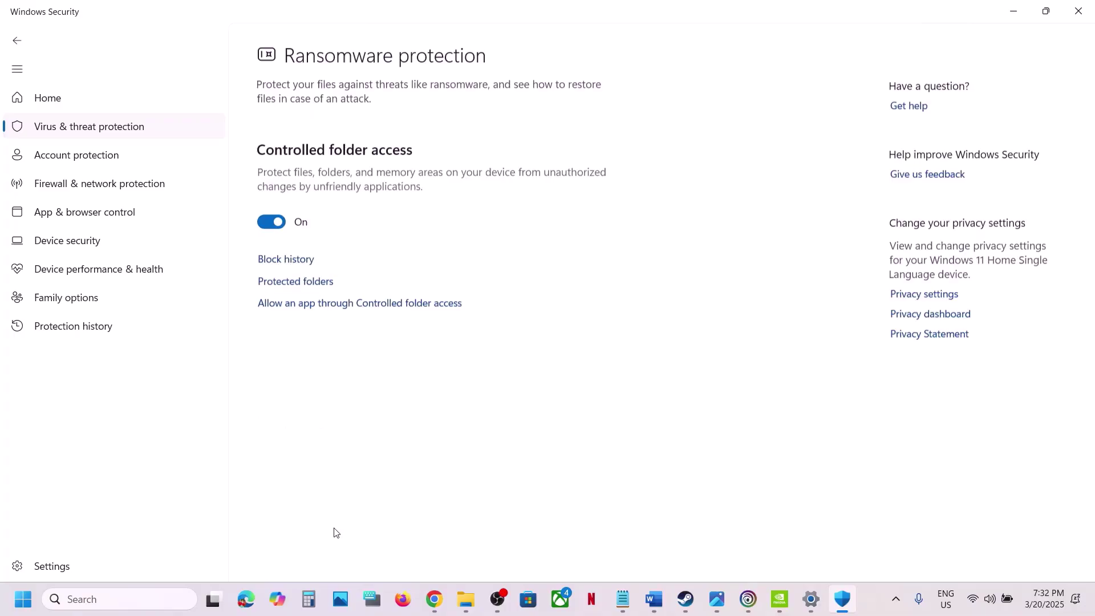
left_click(336, 302)
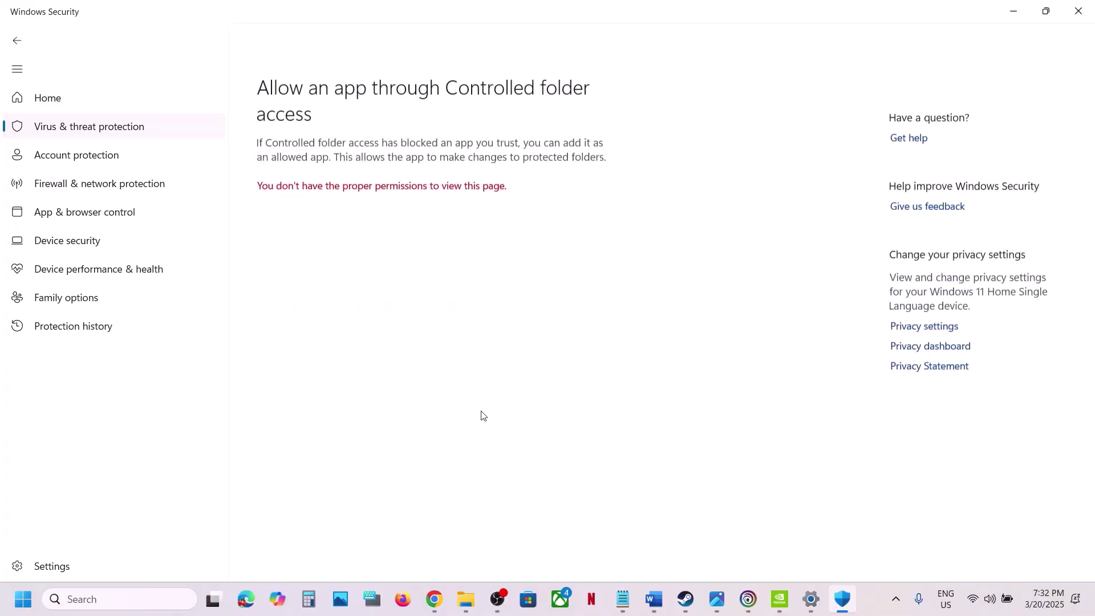
- Add ACShadows from the Assassin's Creed Shadows folder as an allowed app
left_click(351, 168)
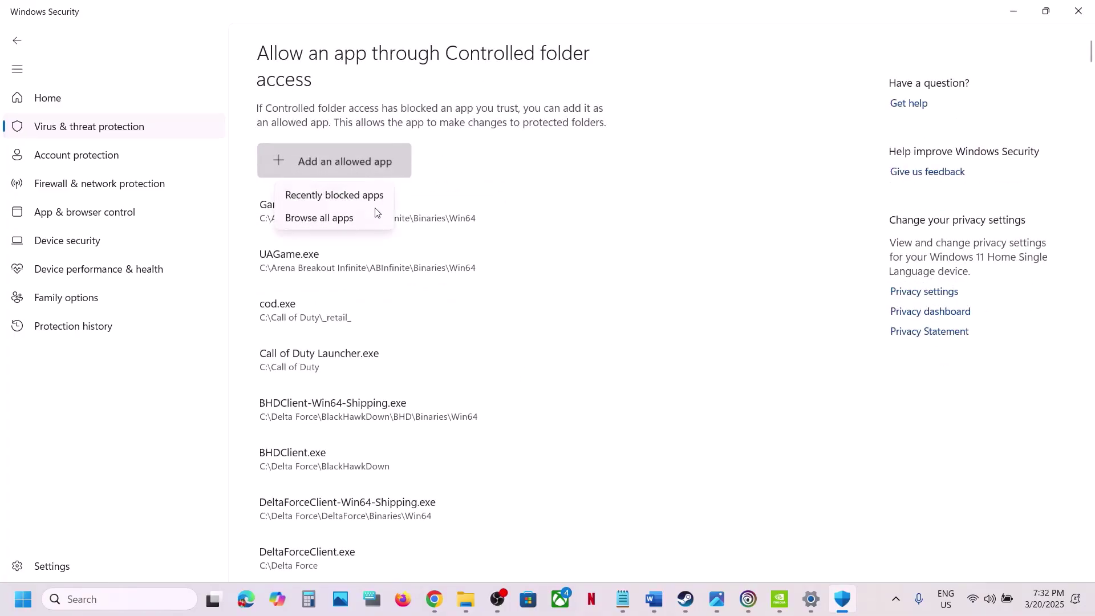
left_click(360, 217)
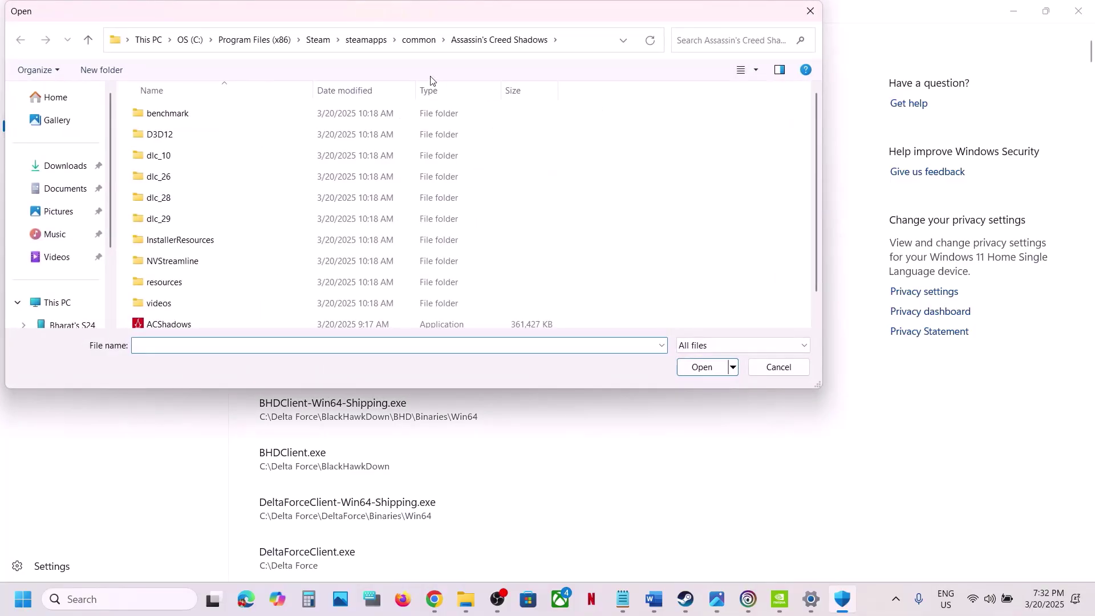
scroll(296, 247, "down", 1)
left_click(174, 305)
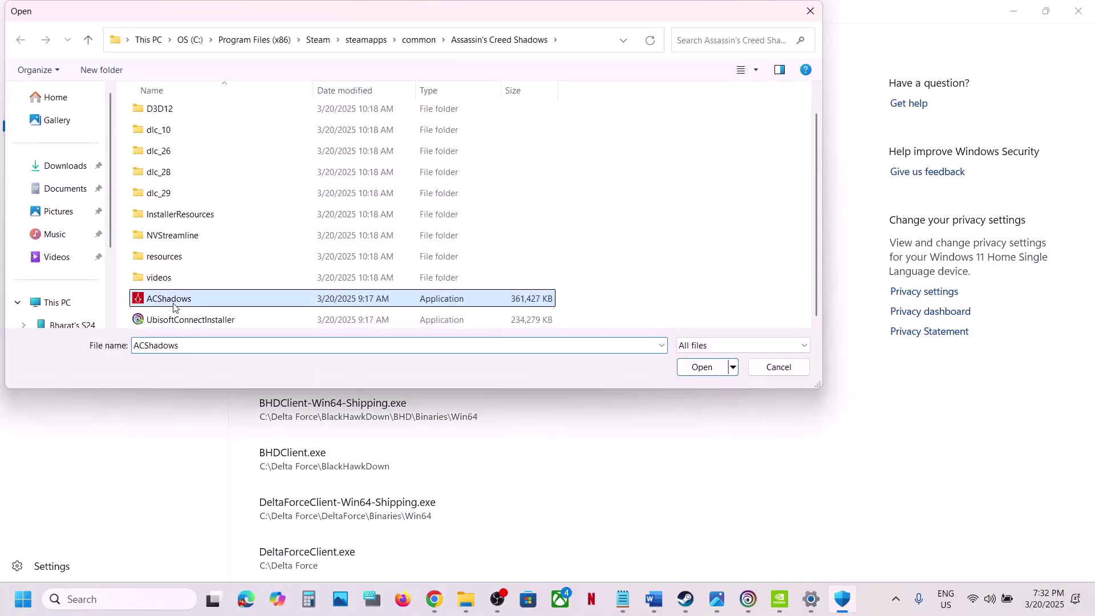
left_click(704, 369)
- Search Windows for 'control' and launch Control Panel
left_click(135, 602)
type("control")
key("Return")
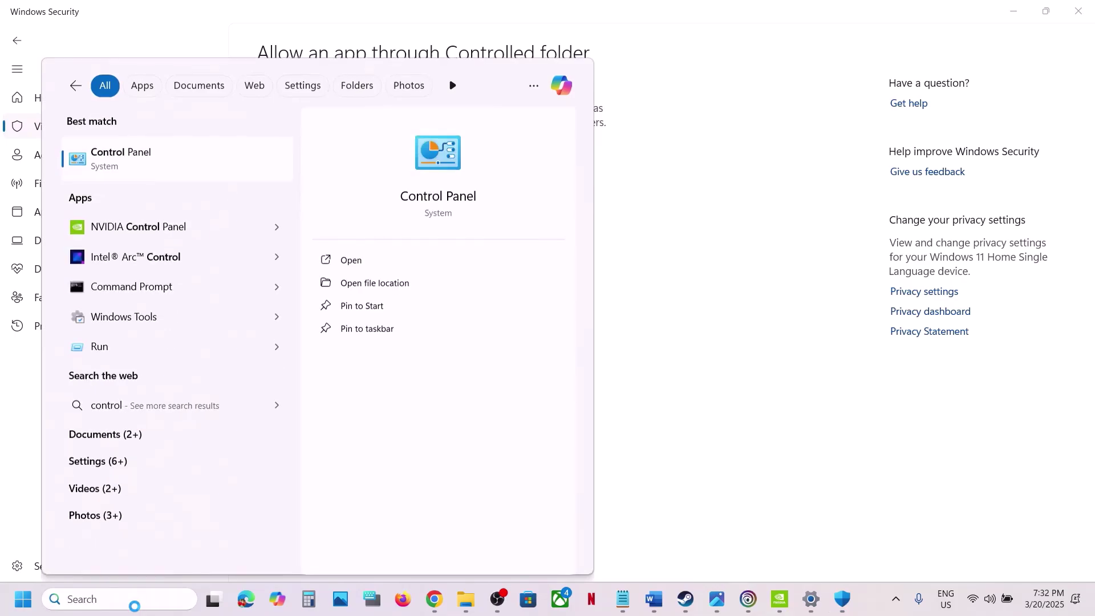
- Try adding ACShadows to the Windows Defender Firewall allowed apps; it's already listed
left_click(325, 200)
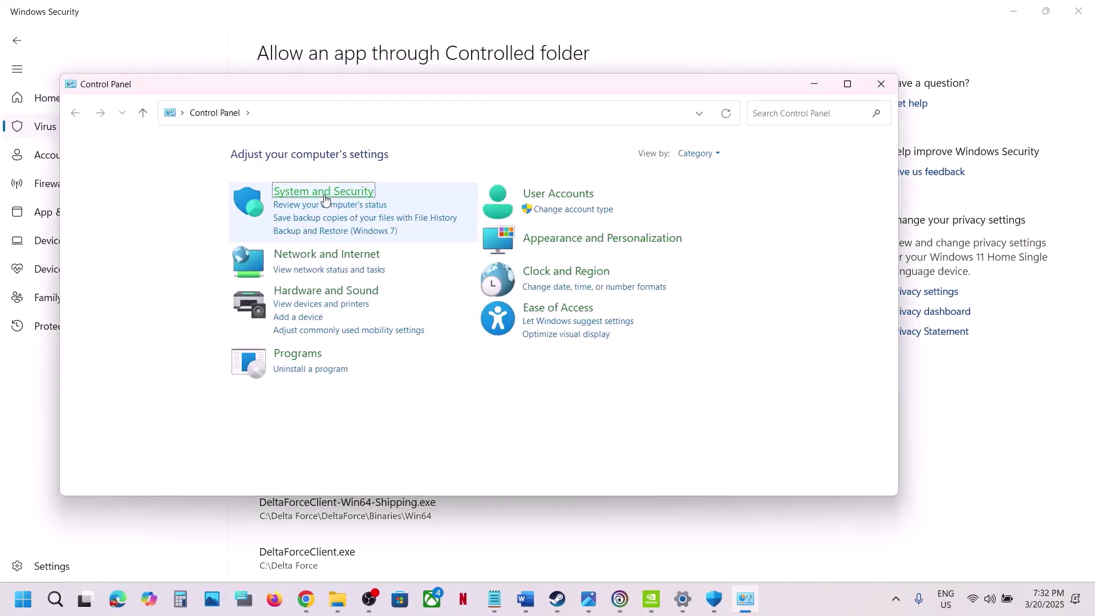
left_click(330, 204)
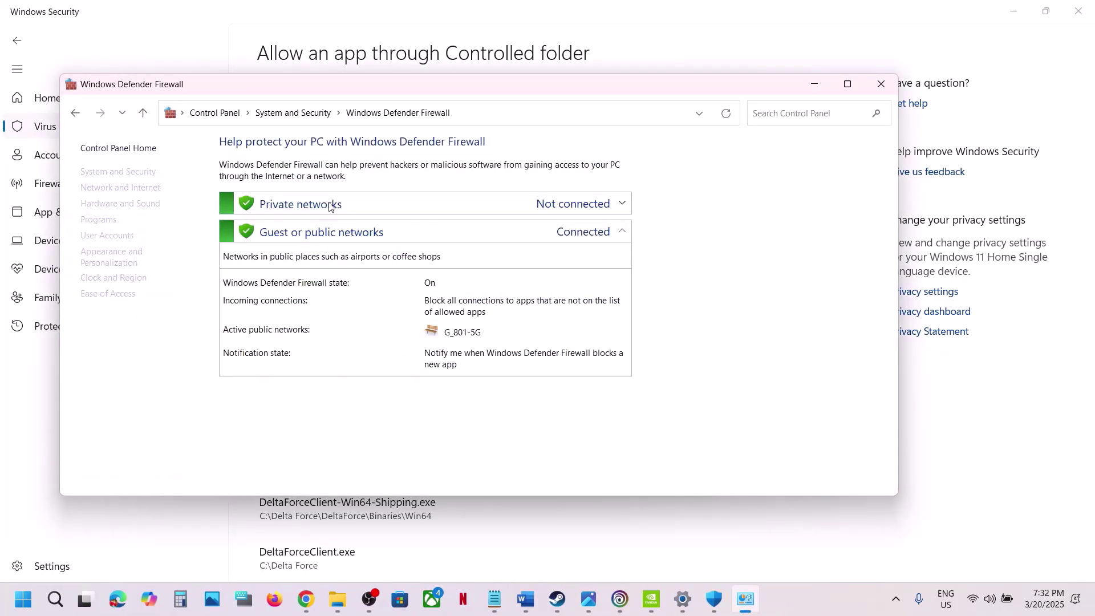
left_click(113, 191)
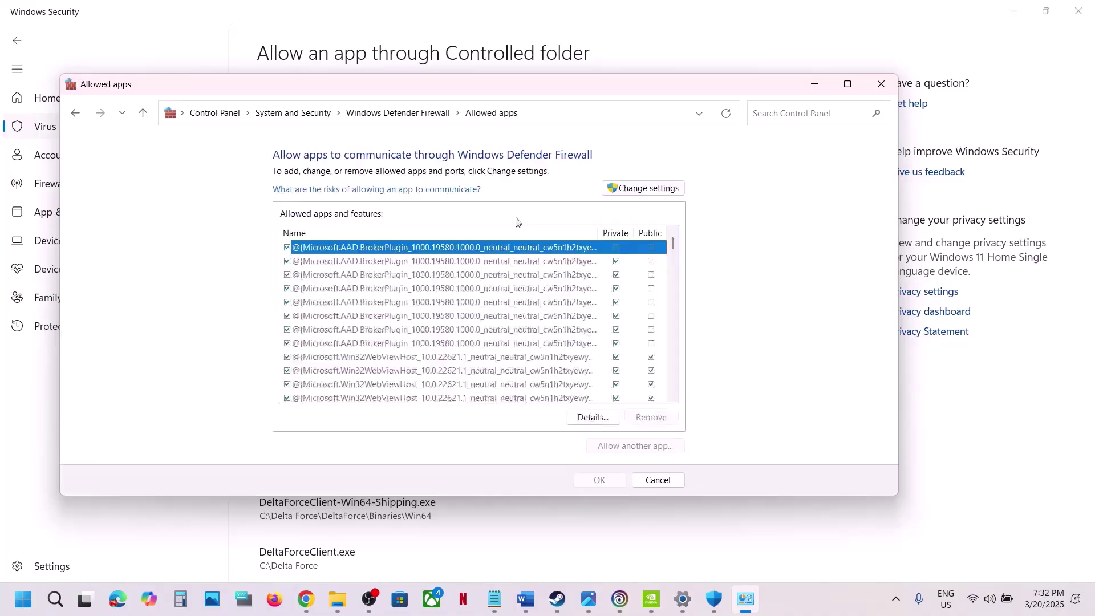
left_click(649, 190)
left_click(646, 449)
left_click(574, 362)
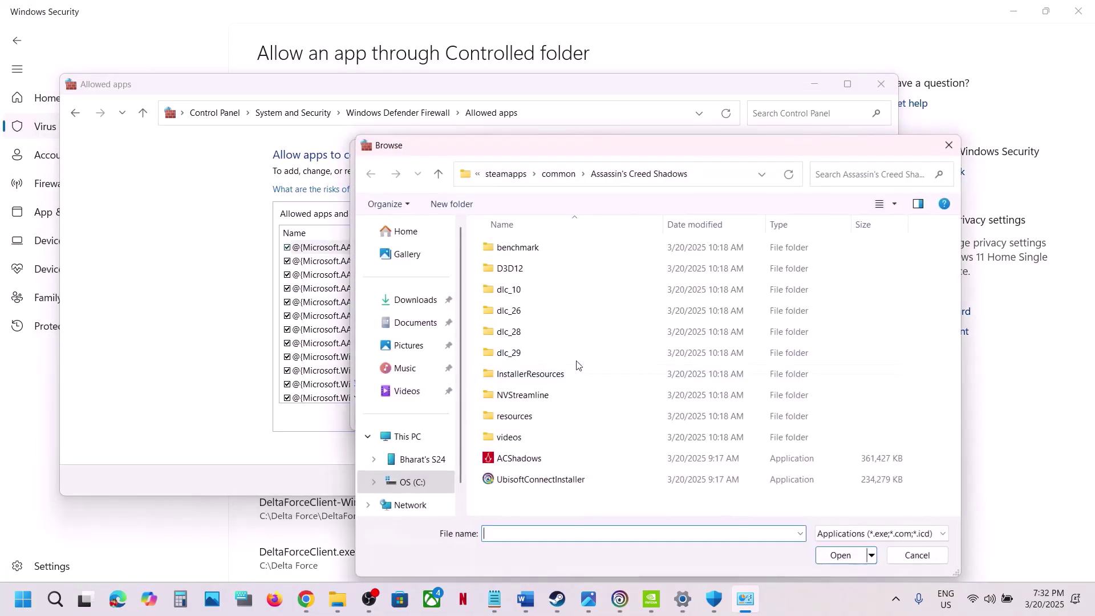
left_click(520, 457)
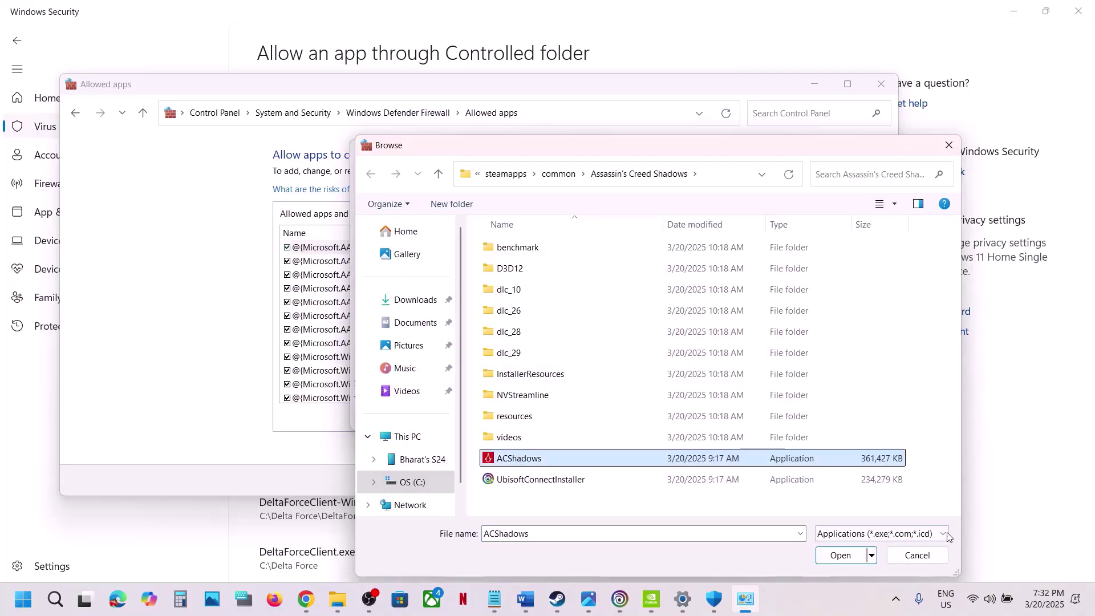
left_click(834, 556)
left_click(504, 420)
left_click(629, 350)
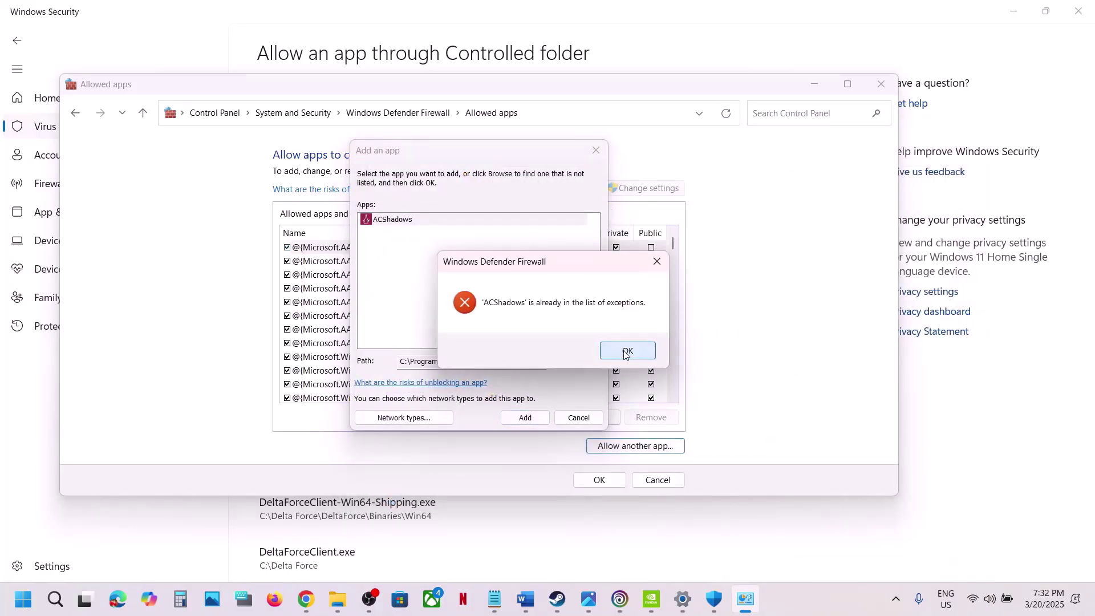
left_click(594, 150)
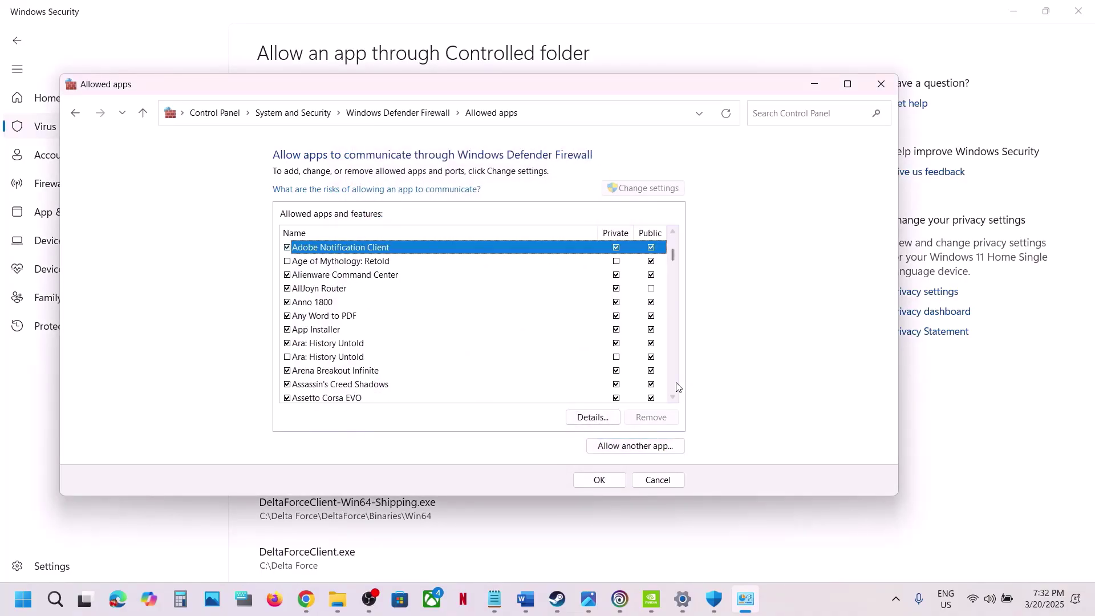
- Confirm Assassin's Creed Shadows is allowed on private and public networks, then close the windows
left_click(673, 397)
left_click(674, 397)
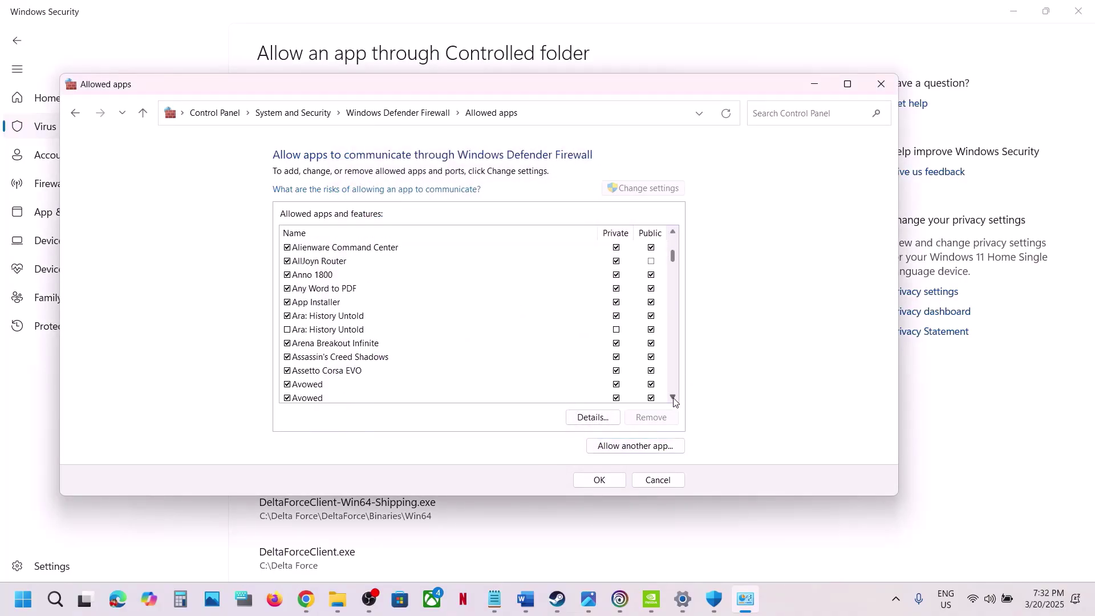
left_click(332, 357)
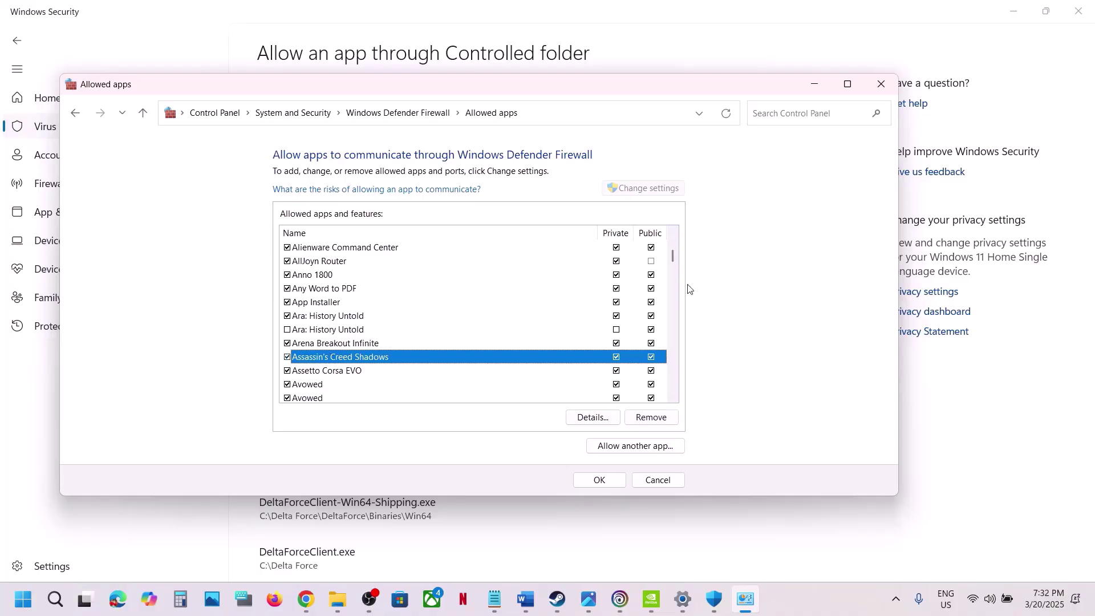
left_click(881, 84)
left_click(1086, 11)
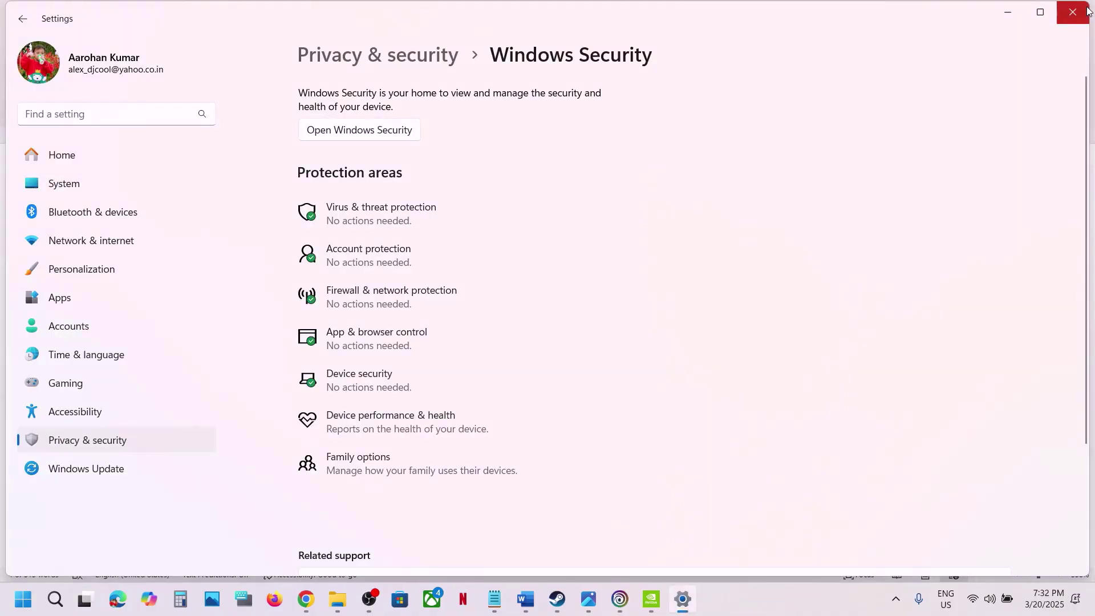
left_click(1086, 11)
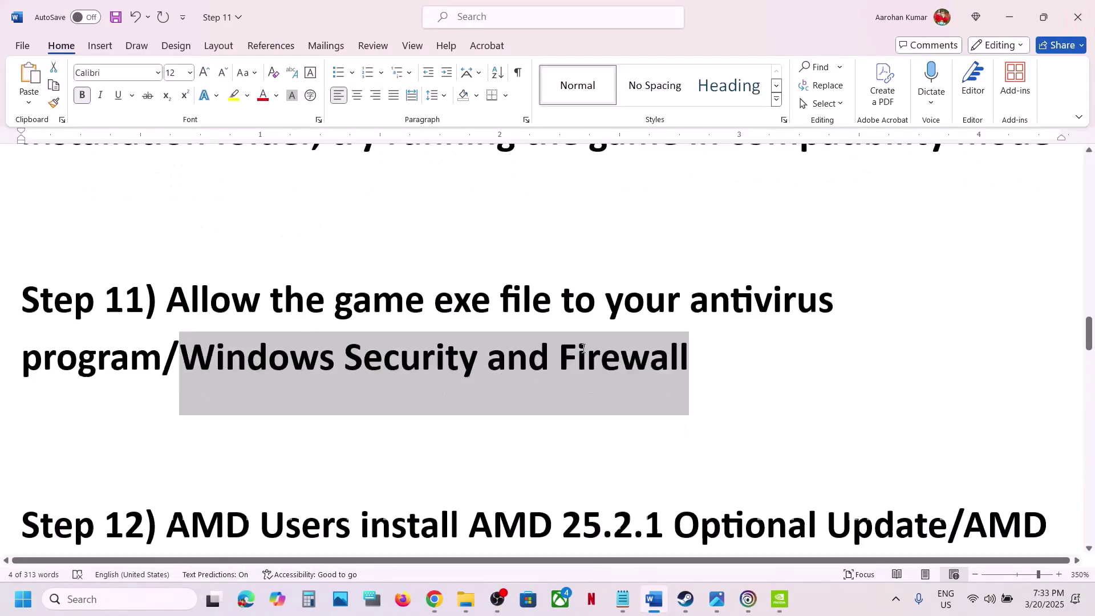
- Copy the 'AMD 25.2.1 Optional Update' text from the Word guide
scroll(582, 348, "down", 2)
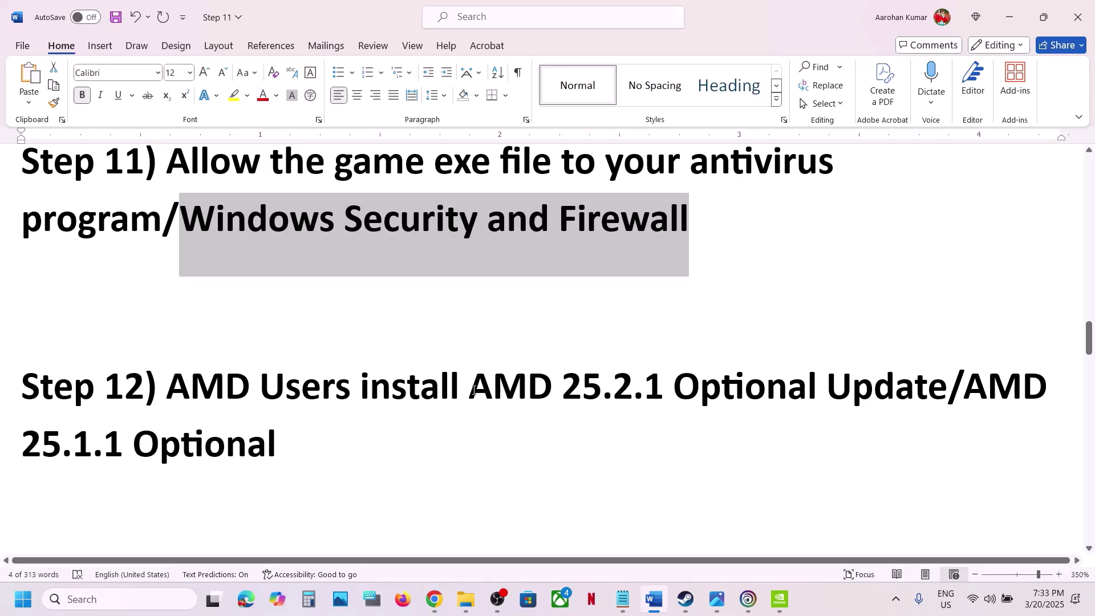
left_click_drag(469, 387, 904, 382)
key("ctrl+c")
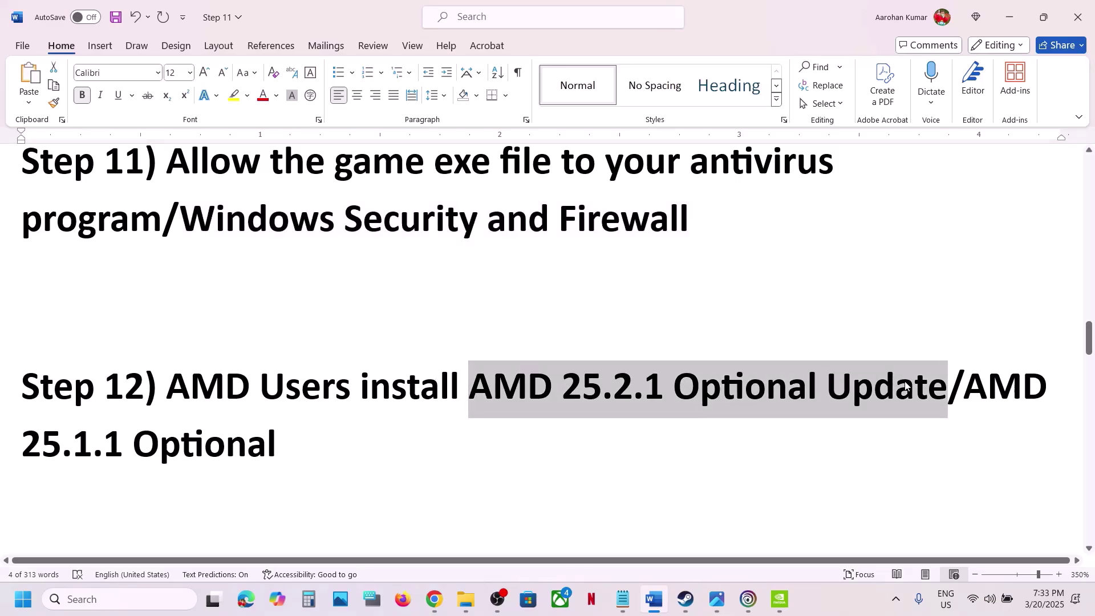
key("alt+Tab")
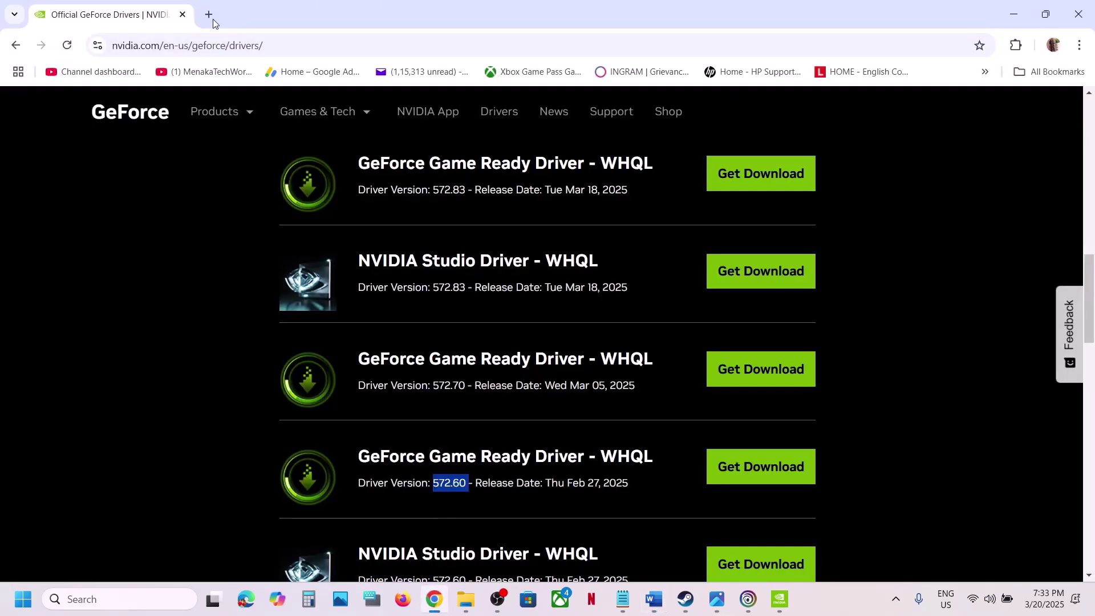
- Search 'AMD 25.2.1 Optional Update' and download the Windows 10/11 driver from AMD's release notes
left_click(209, 17)
key("ctrl+v")
key("Return")
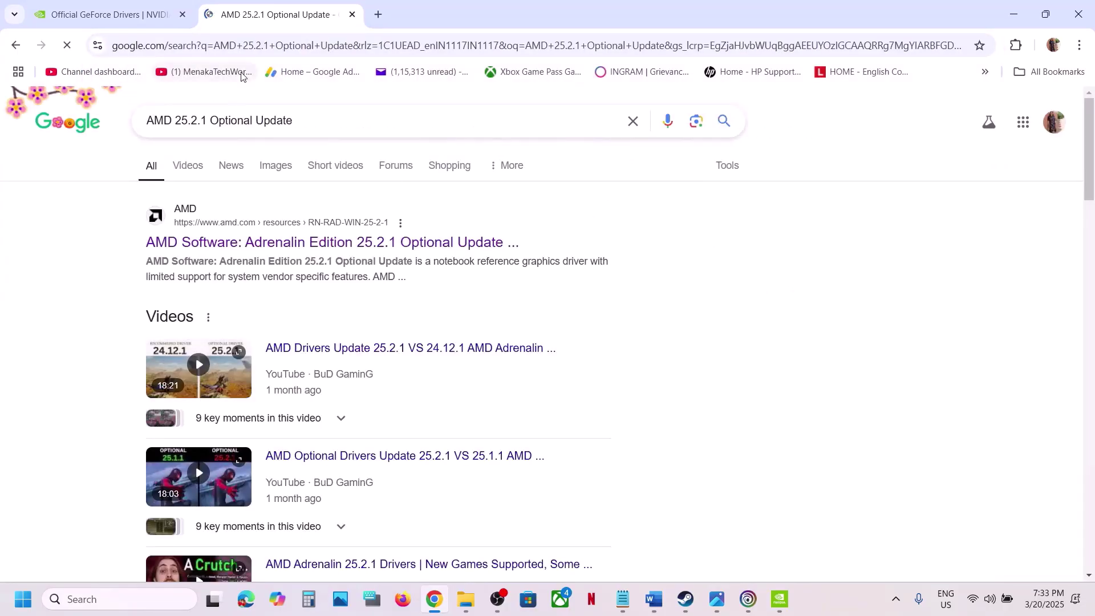
left_click(239, 244)
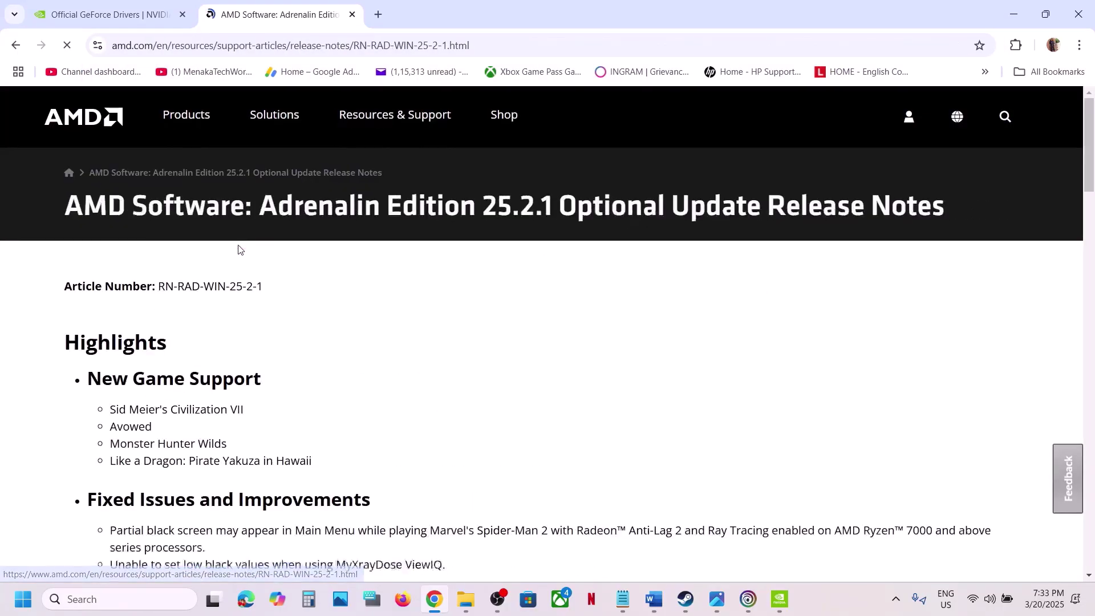
scroll(433, 271, "down", 13)
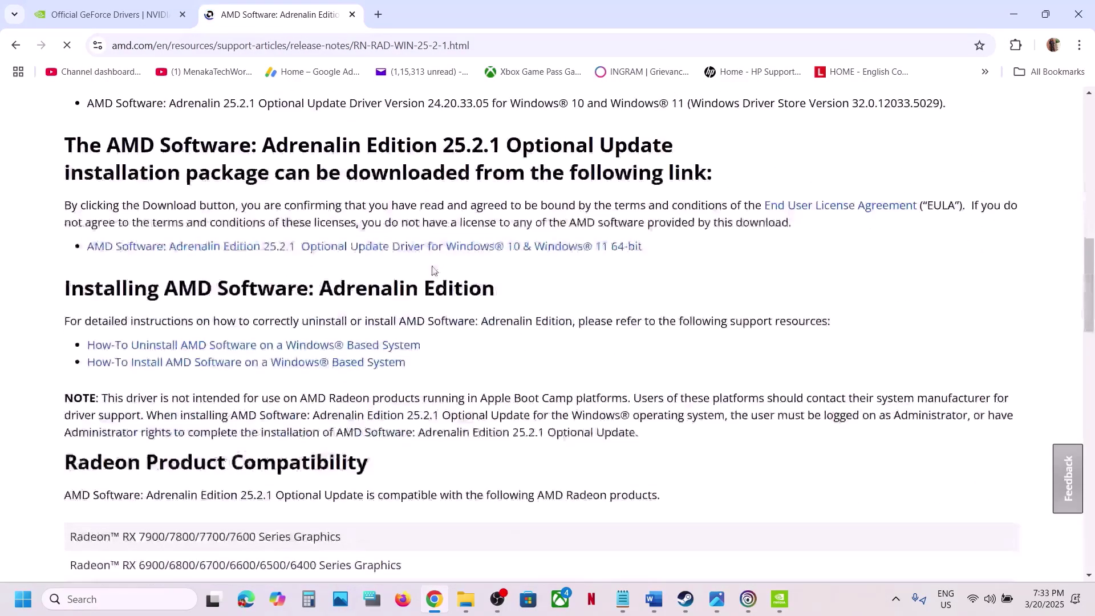
left_click(371, 250)
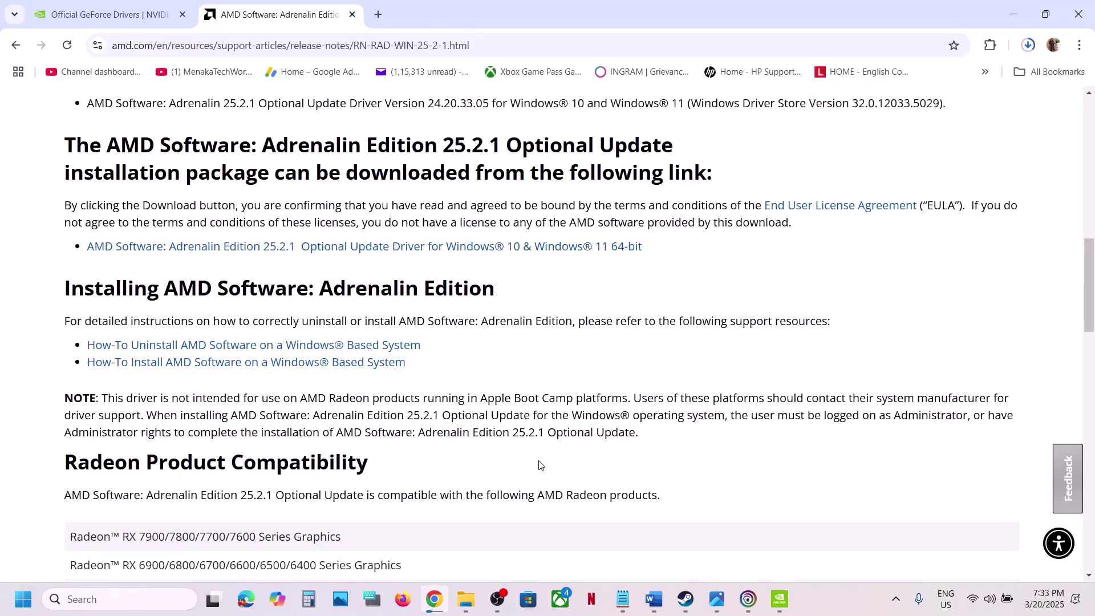
left_click(653, 598)
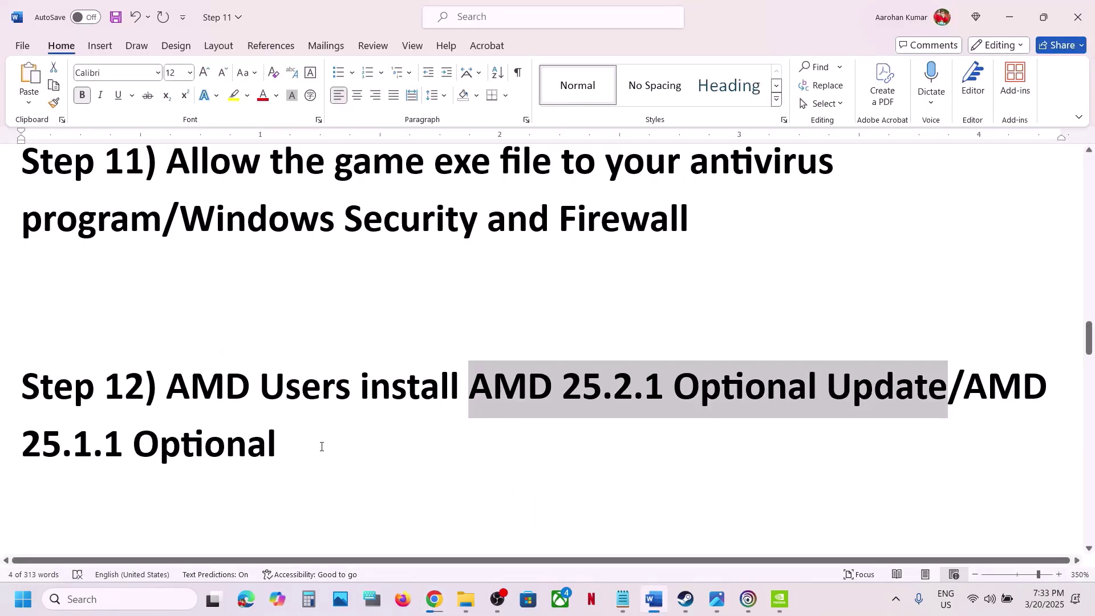
- Search 'AMD 25.1.1 Optional' and start the Windows driver download from AMD's release notes
left_click_drag(296, 447, 969, 380)
key("ctrl+c")
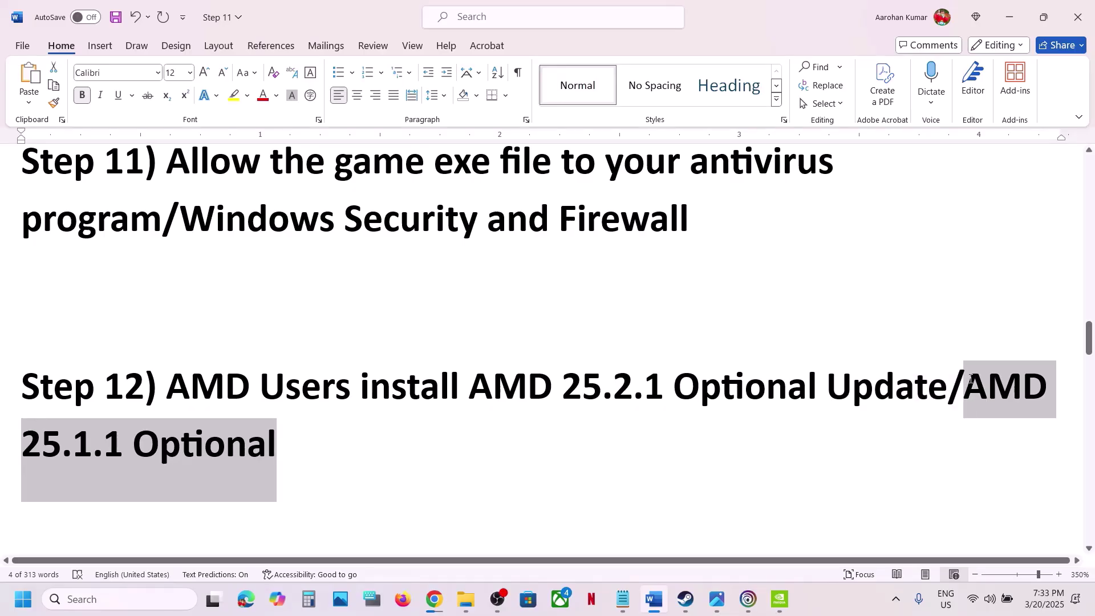
left_click(1009, 17)
left_click(457, 45)
key("ctrl+v")
key("Return")
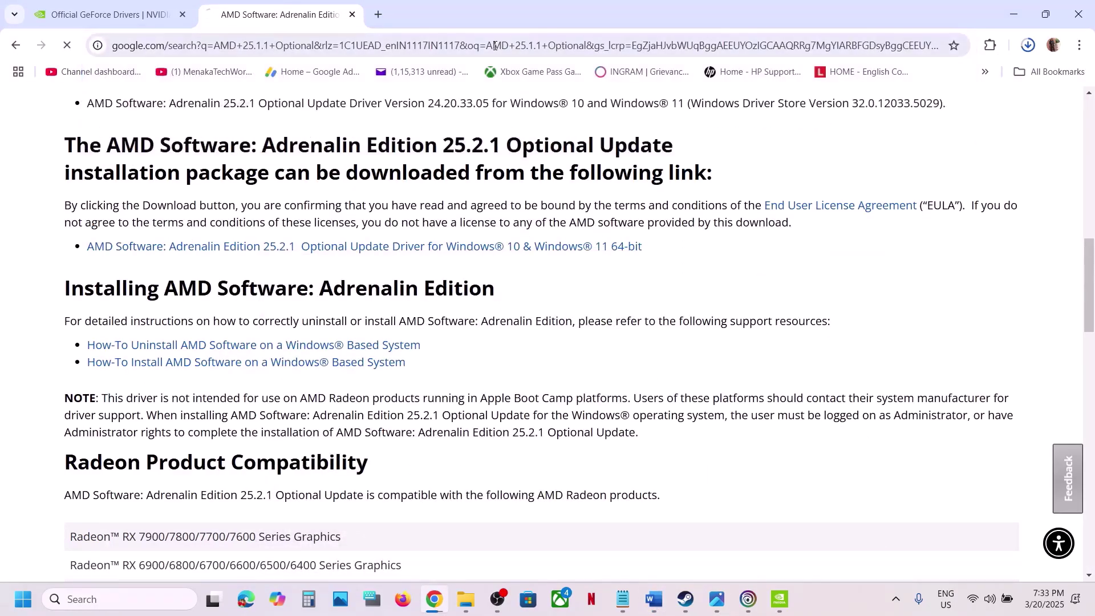
left_click(311, 245)
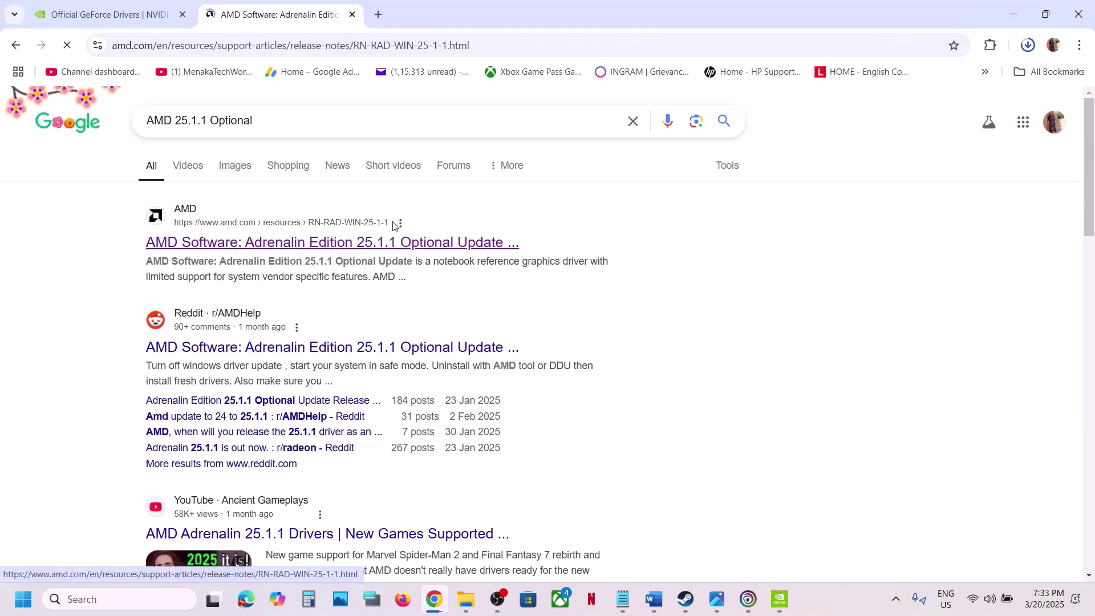
scroll(393, 347, "down", 4)
scroll(393, 348, "down", 6)
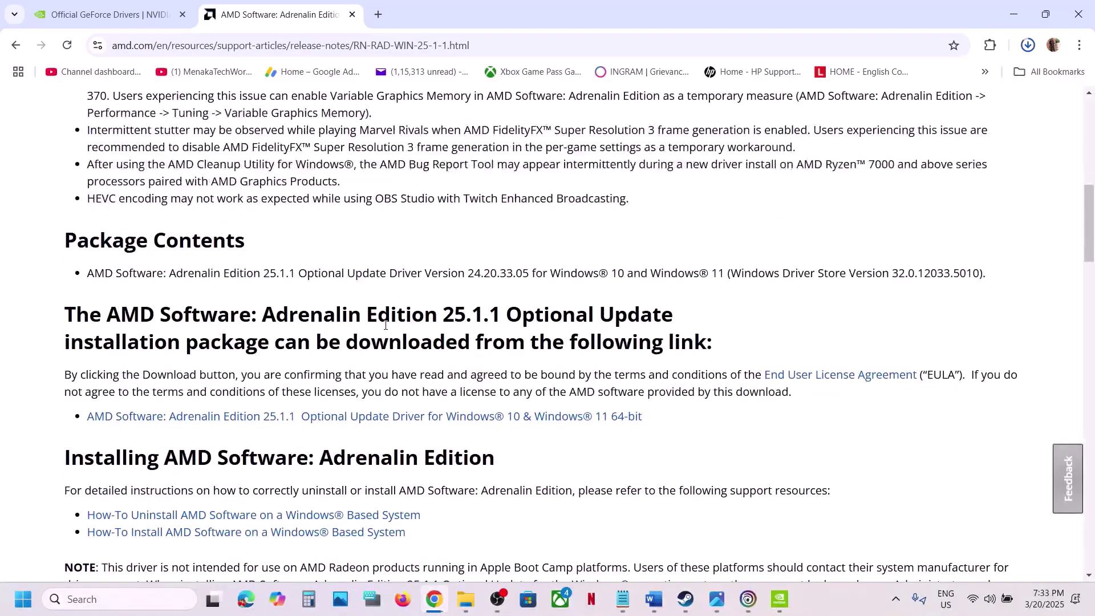
left_click(411, 425)
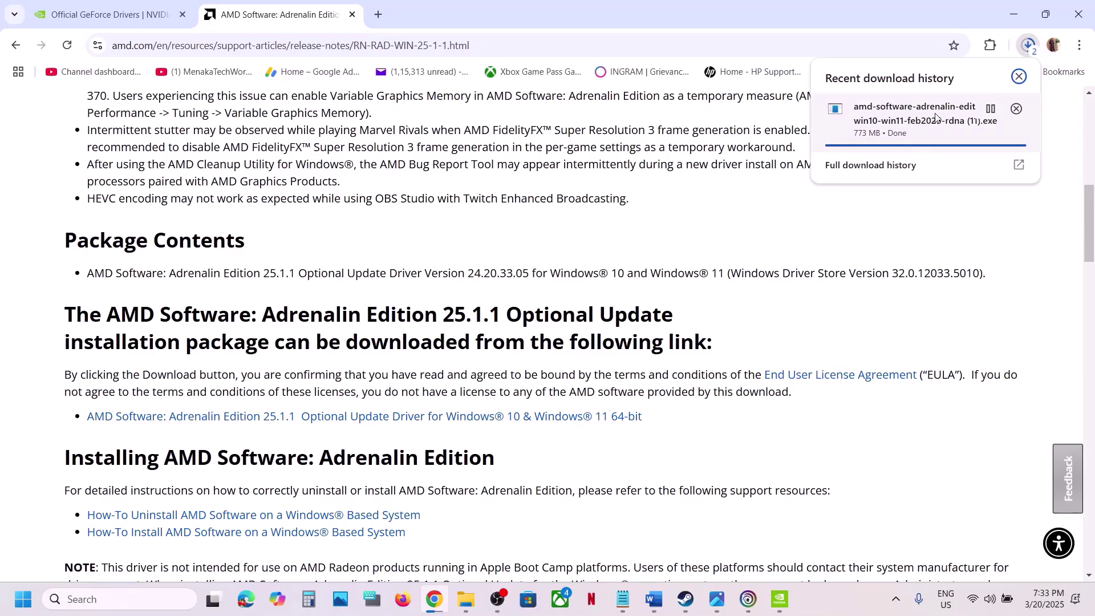
- Check the progress of the 25.1.1 download in Chrome's downloads list
key("ctrl+a")
key("Home")
left_click(1031, 47)
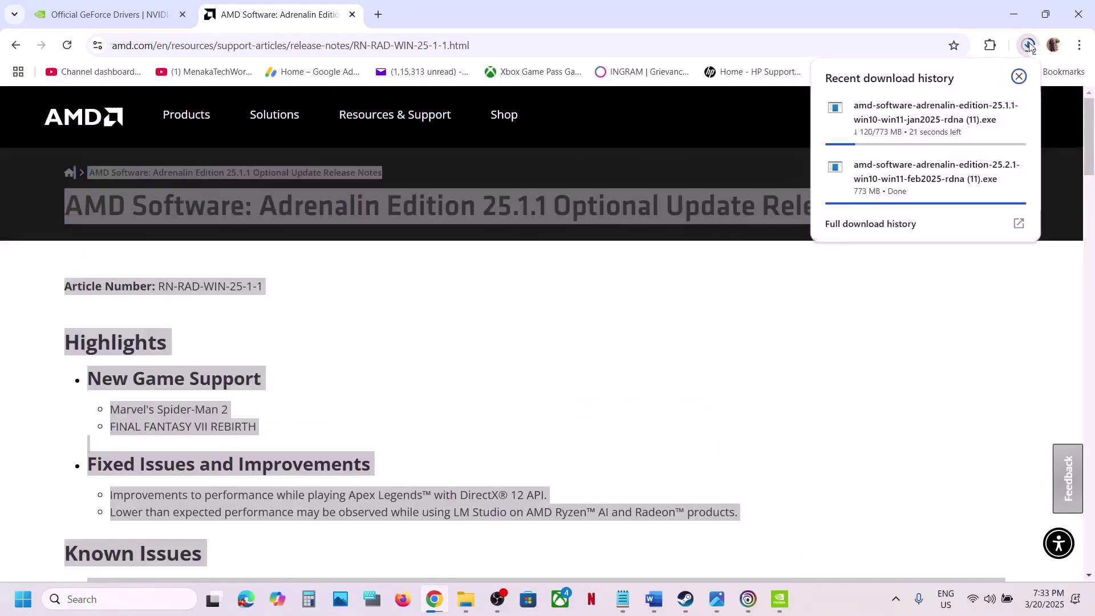
left_click(554, 383)
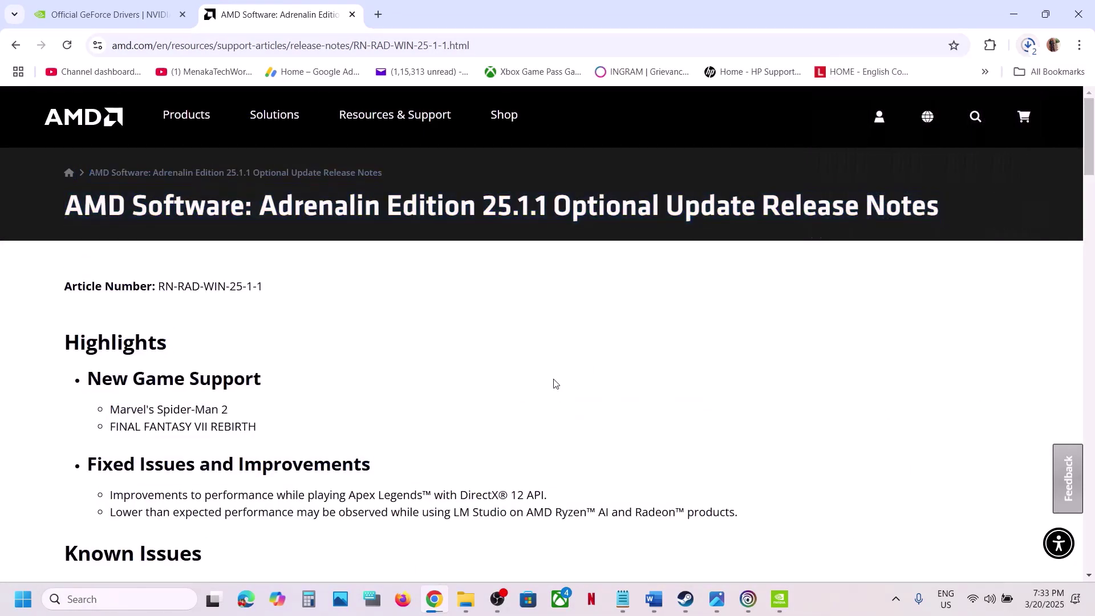